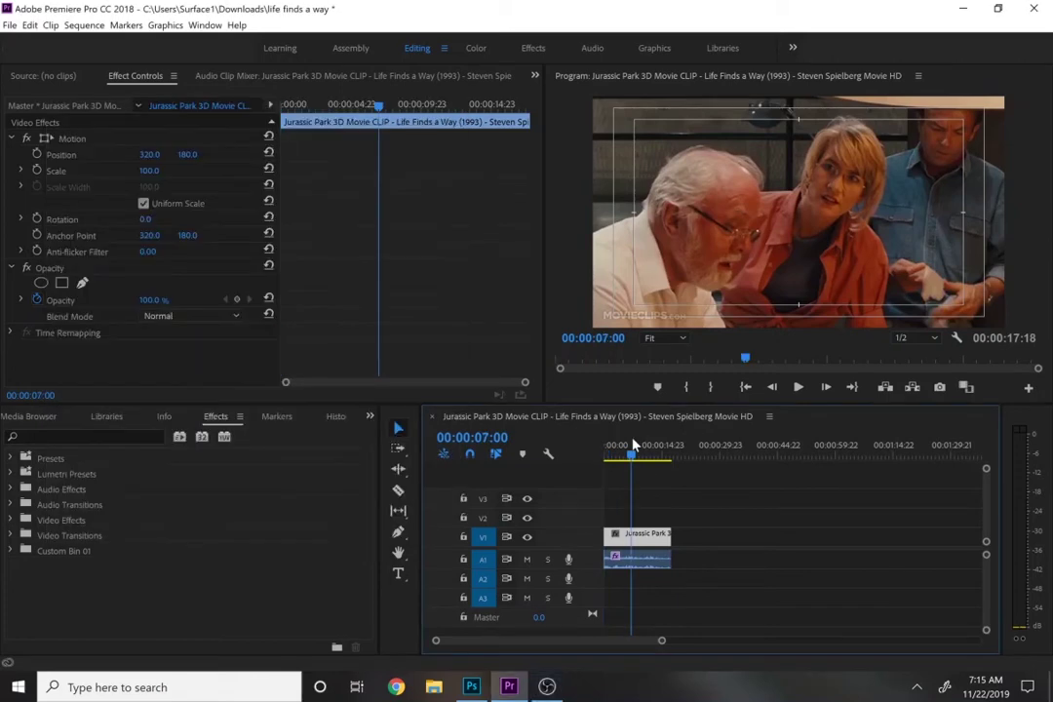
# Step: Rewind the Jurassic Park sequence to 00:00:00:00 and open File Explorer
pyautogui.moveTo(632, 447); pyautogui.dragTo(604, 456)
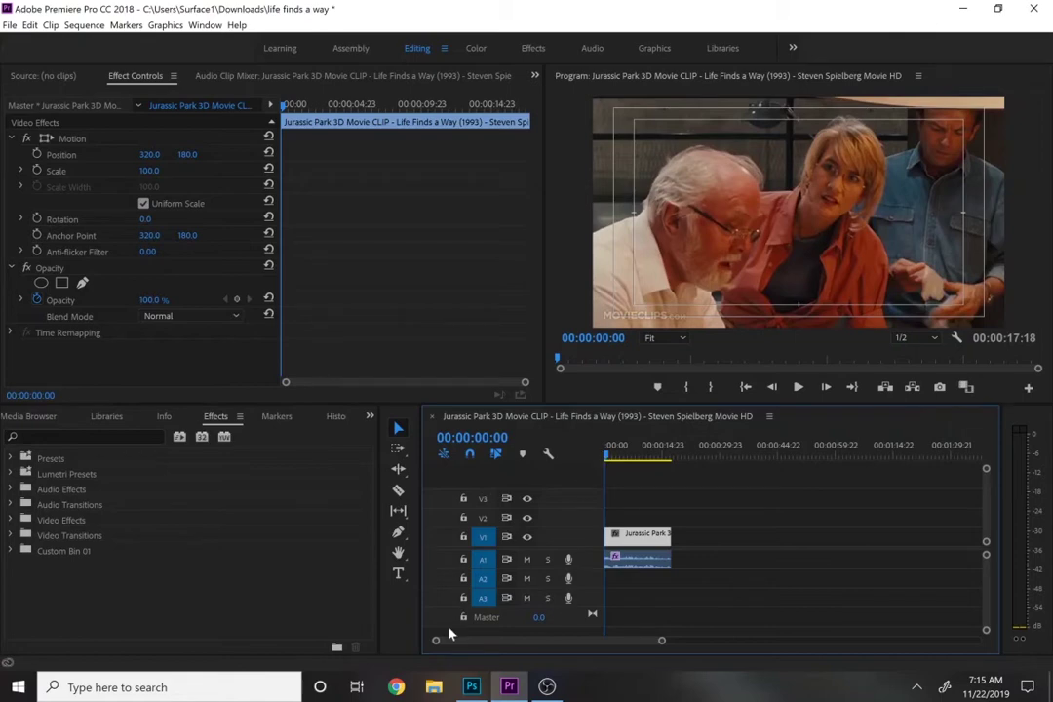
pyautogui.press('super+e')
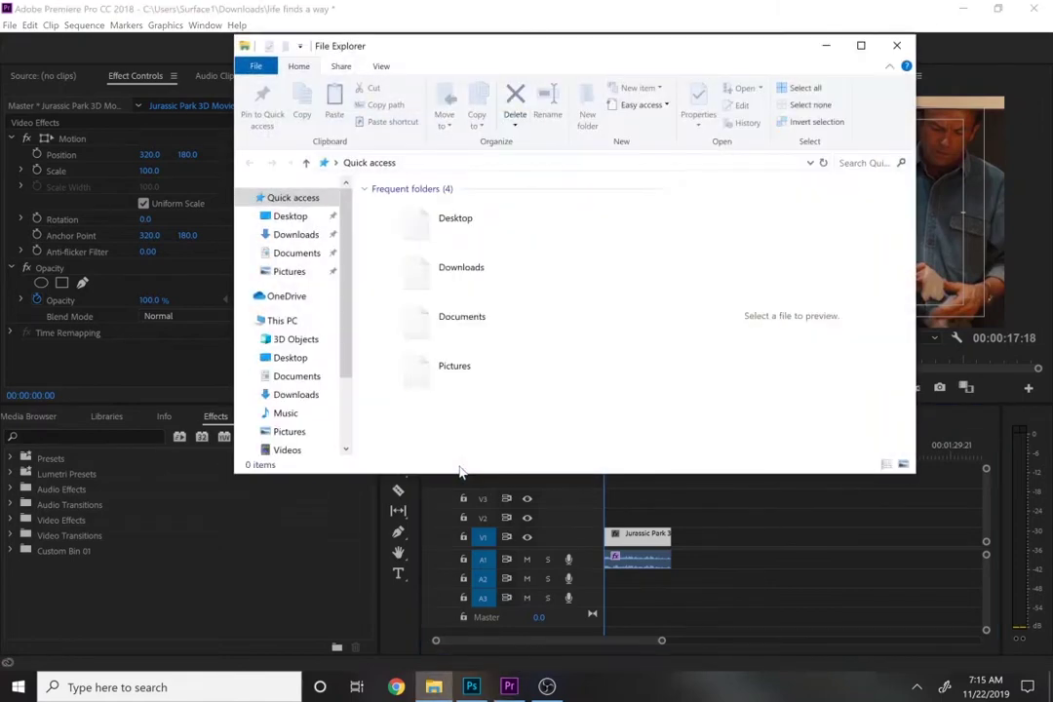
# Step: Preview the rid-show video from the Videos folder, then minimize File Explorer
pyautogui.click(290, 449)
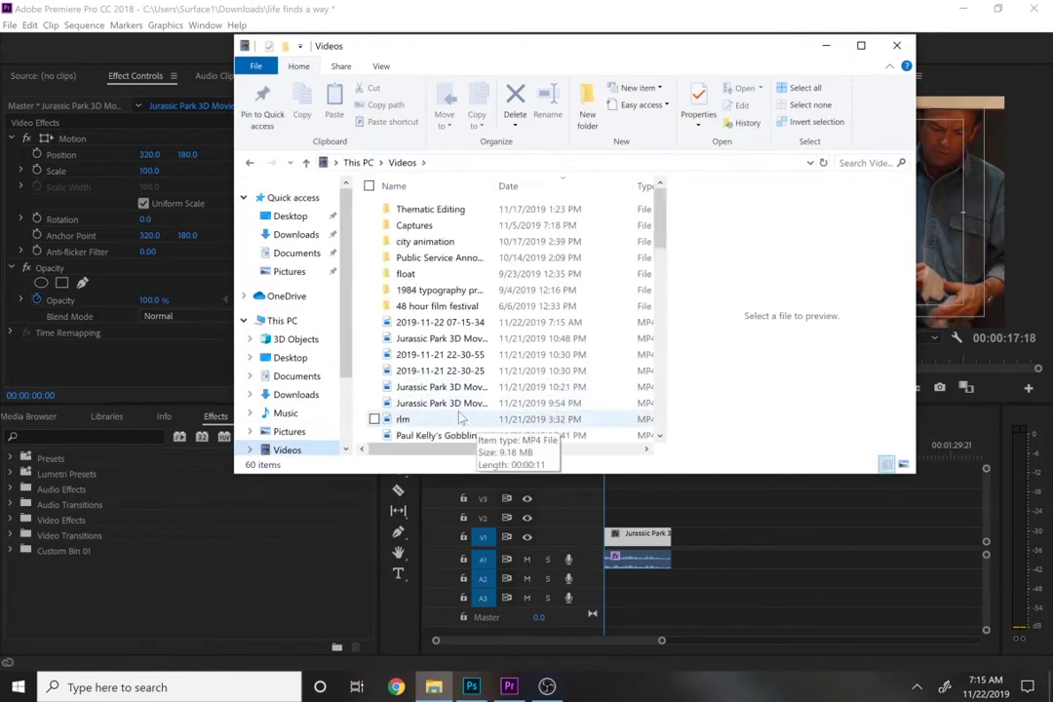
pyautogui.moveTo(664, 235); pyautogui.dragTo(660, 252)
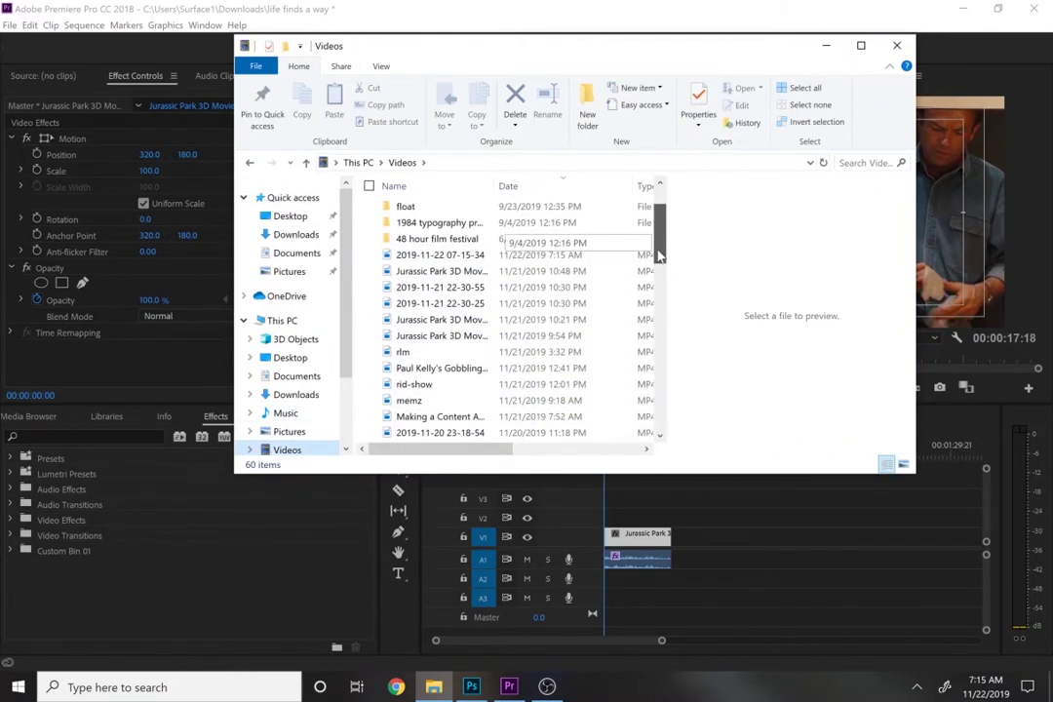
pyautogui.doubleClick(413, 384)
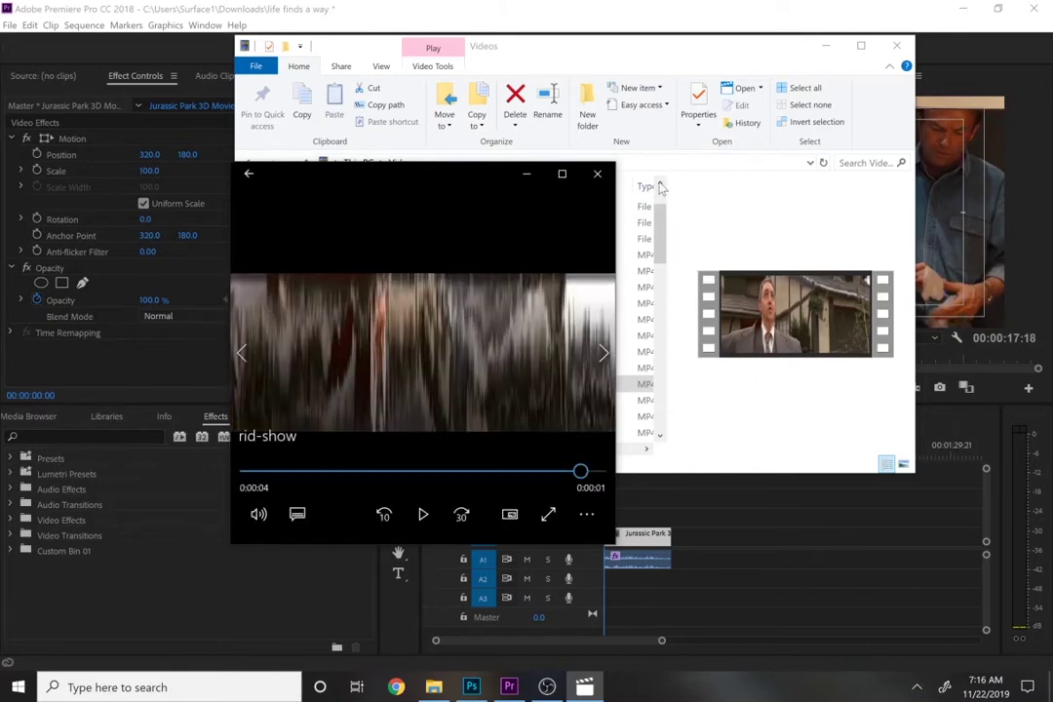
pyautogui.click(596, 174)
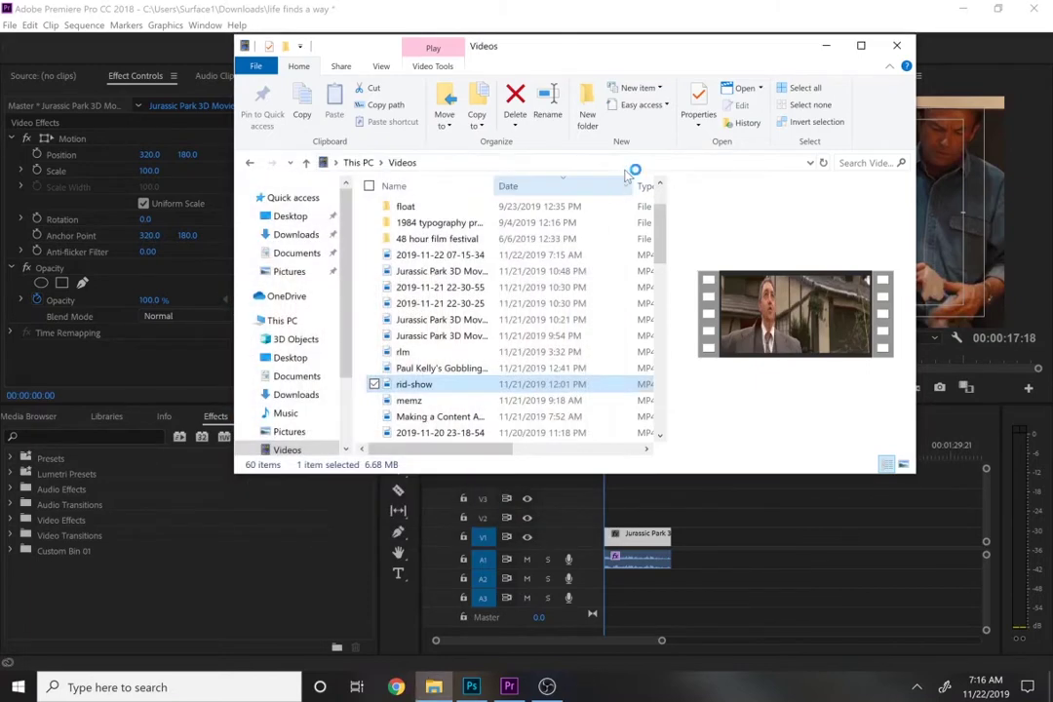
pyautogui.click(824, 46)
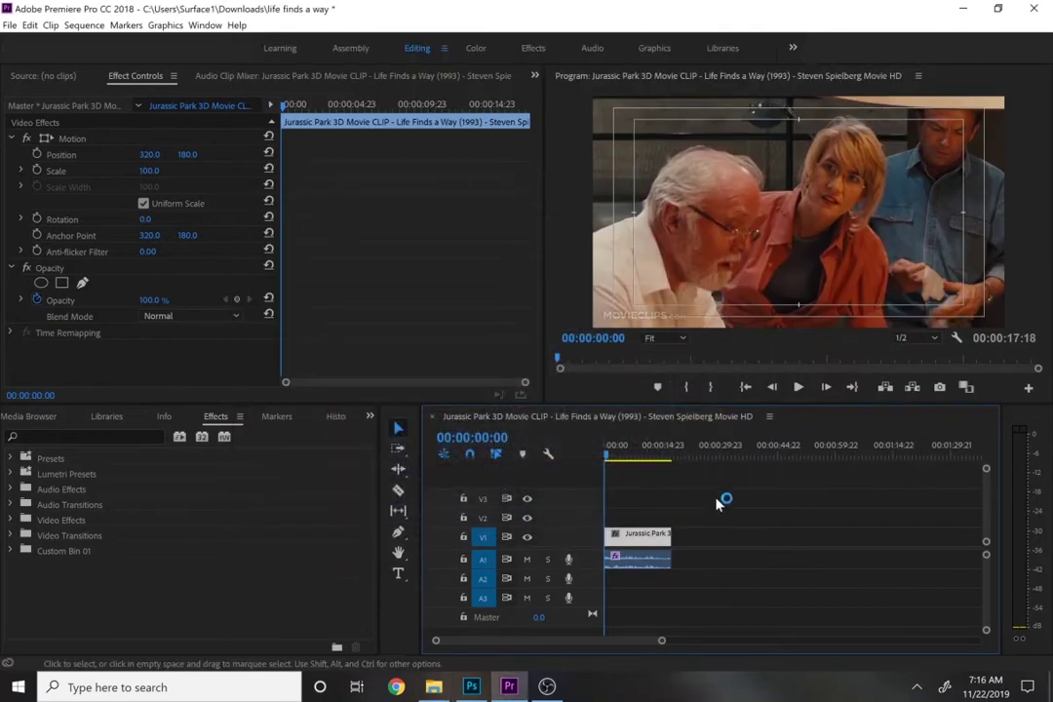
# Step: Deselect the clip and scrub the playhead to around 12 seconds
pyautogui.click(751, 513)
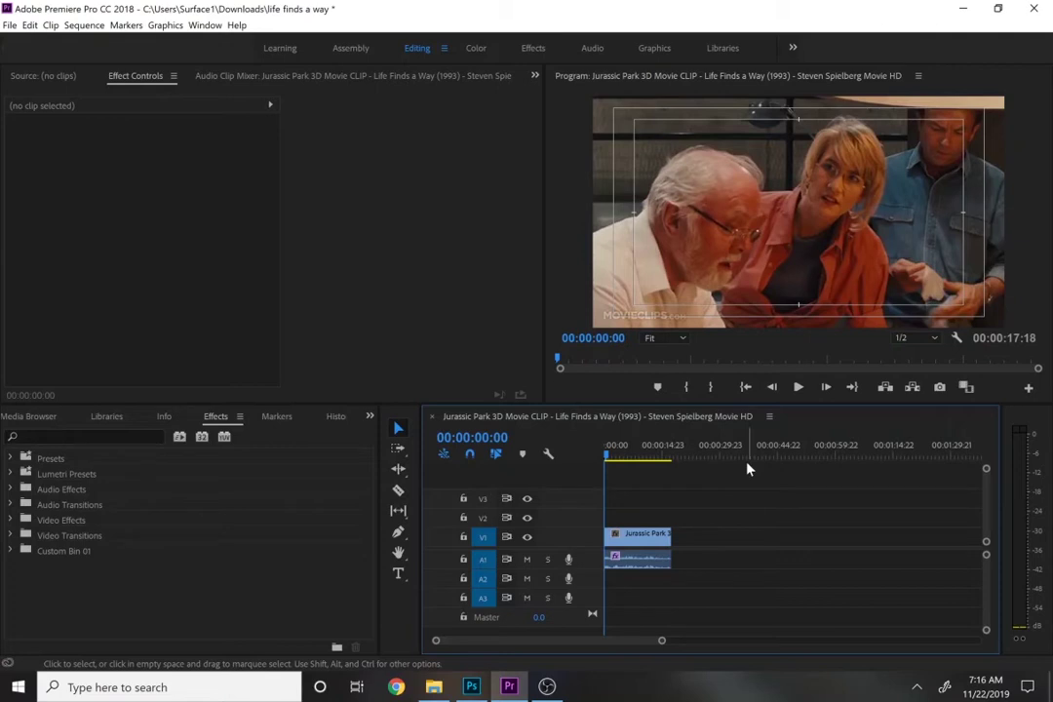
pyautogui.moveTo(636, 458); pyautogui.dragTo(586, 457)
pyautogui.click(630, 456)
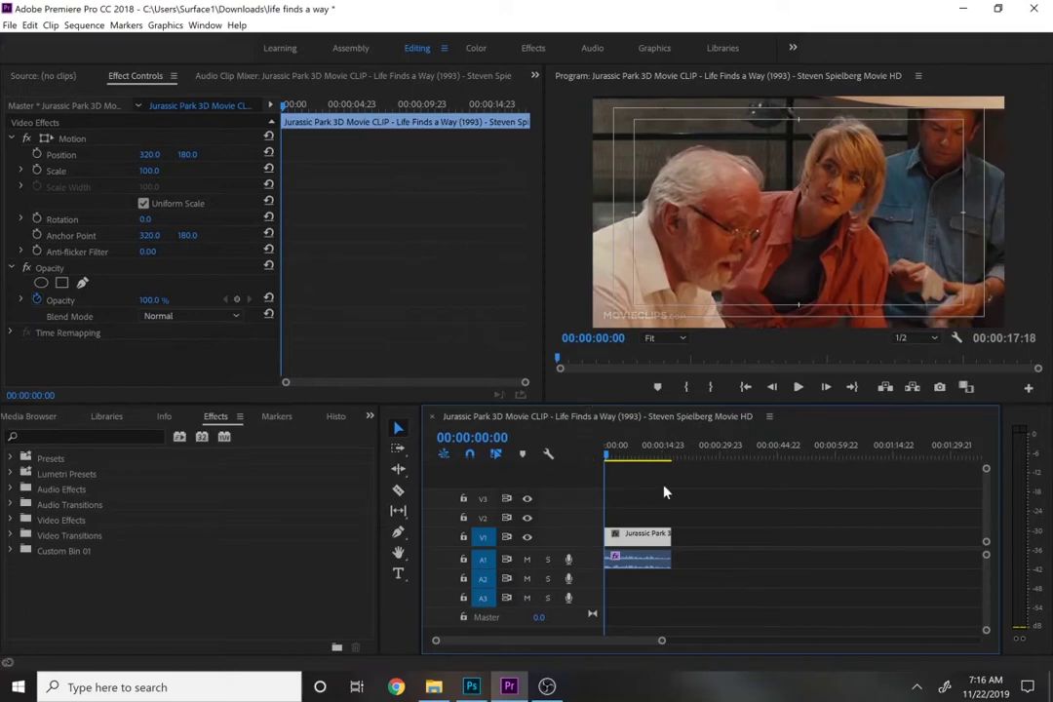
# Step: Export the sequence as H.264 with the Match Source – Medium bitrate preset
pyautogui.hotkey('ctrl', 'm')
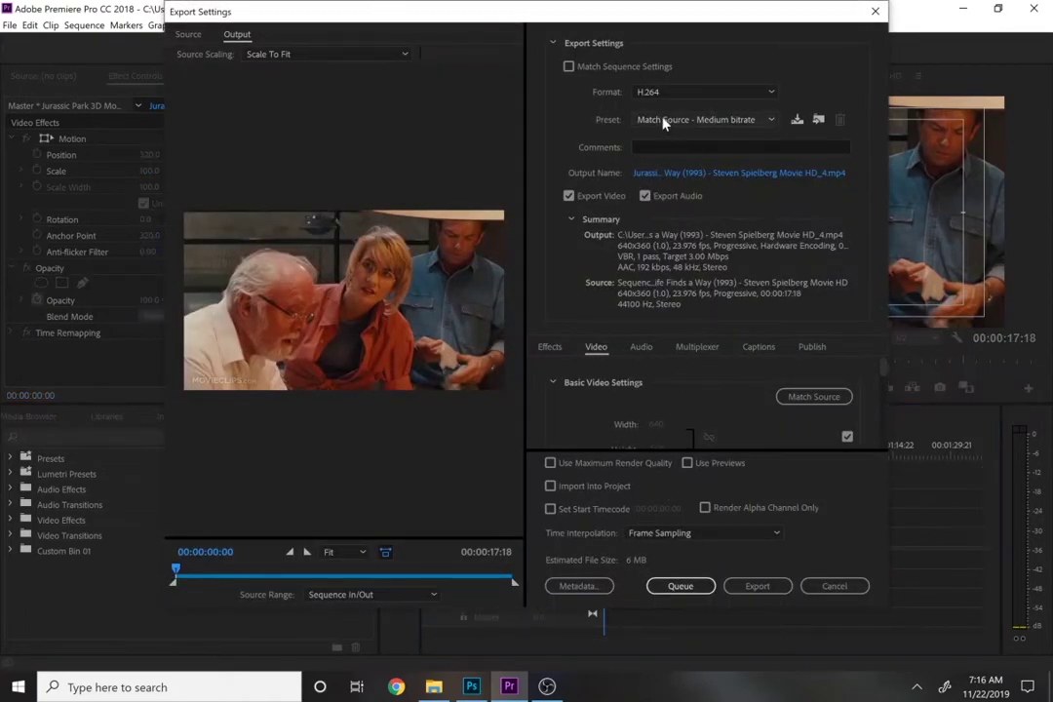
pyautogui.click(755, 586)
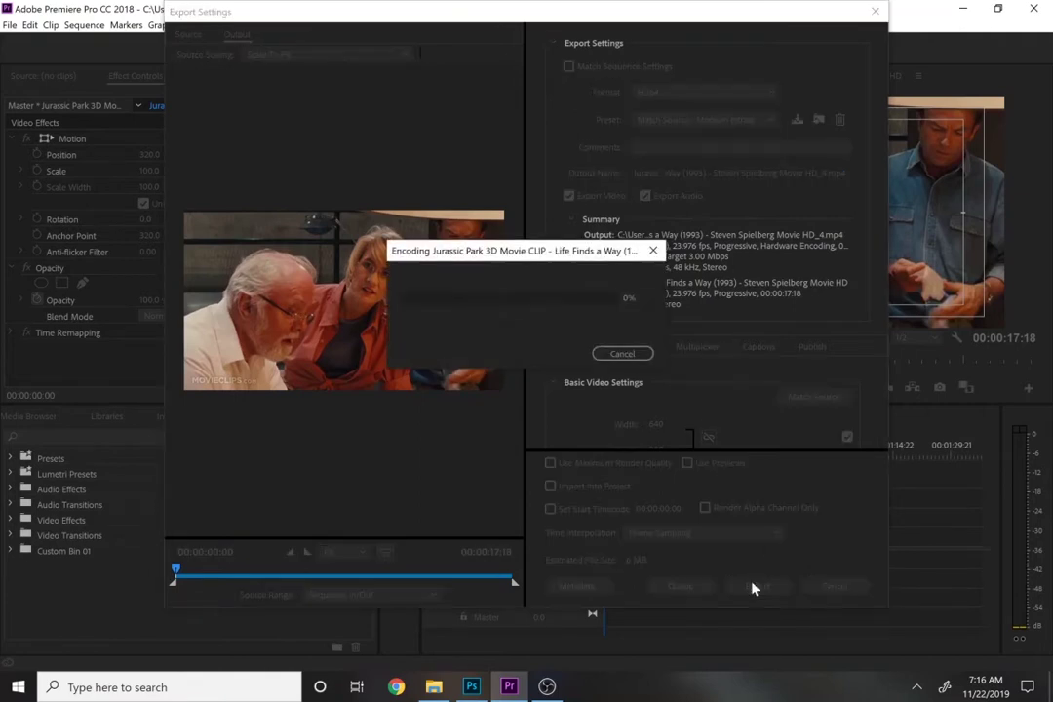
pyautogui.moveTo(436, 690)
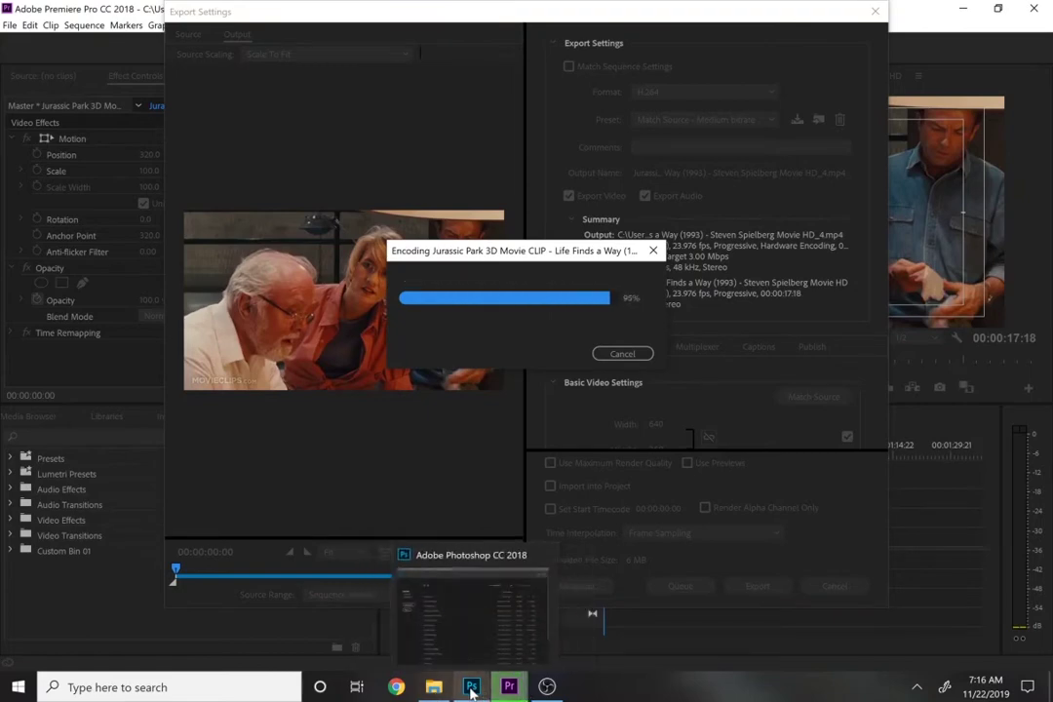
# Step: Import the whole exported Jurassic Park clip into Photoshop as layers with Make Frame Animation
pyautogui.click(472, 688)
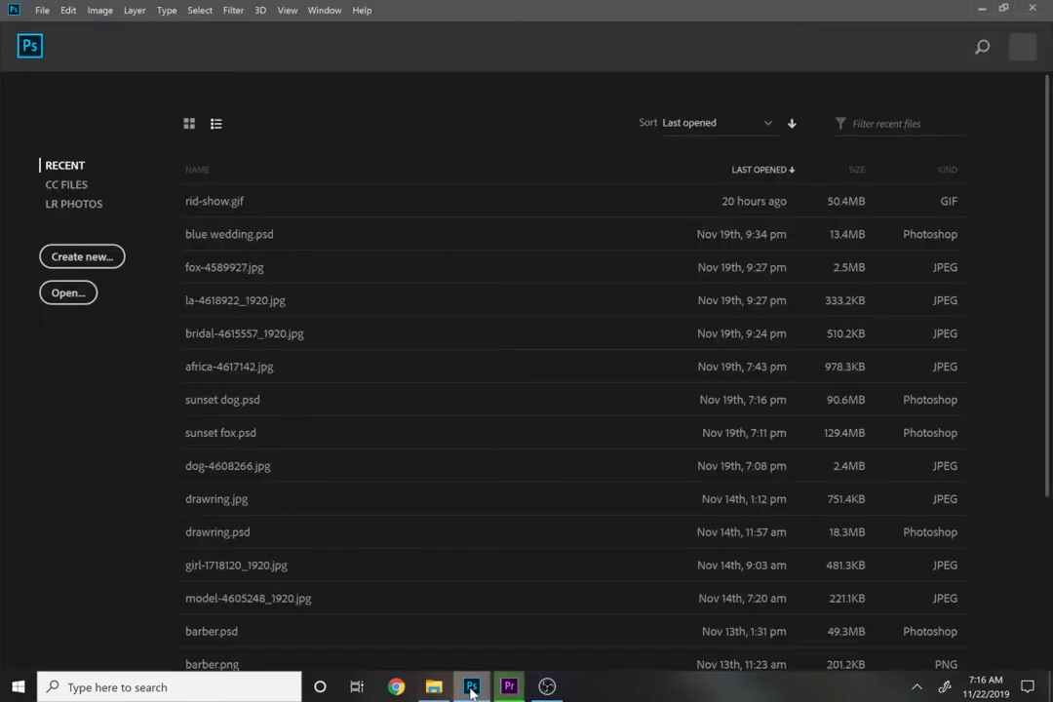
pyautogui.click(43, 12)
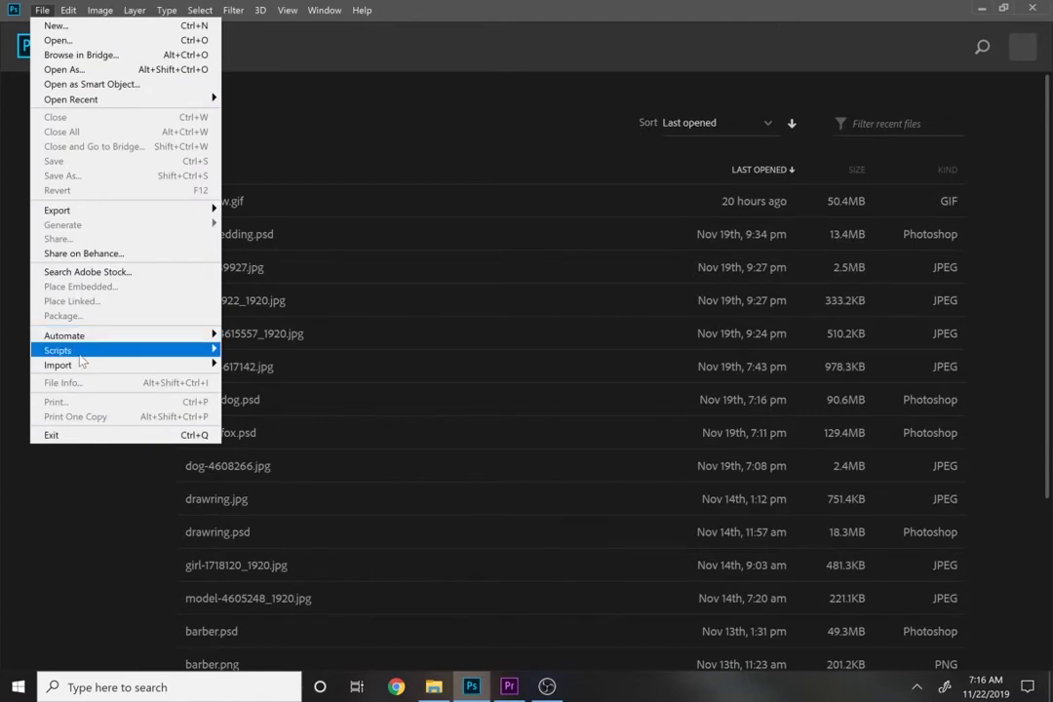
pyautogui.moveTo(81, 365)
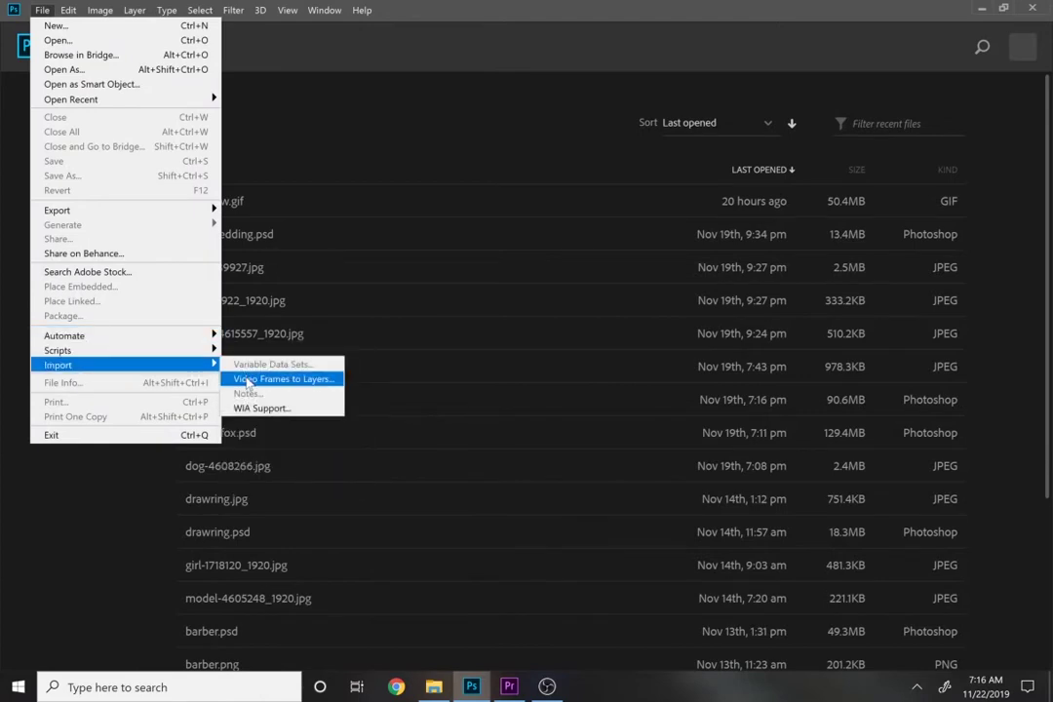
pyautogui.click(247, 384)
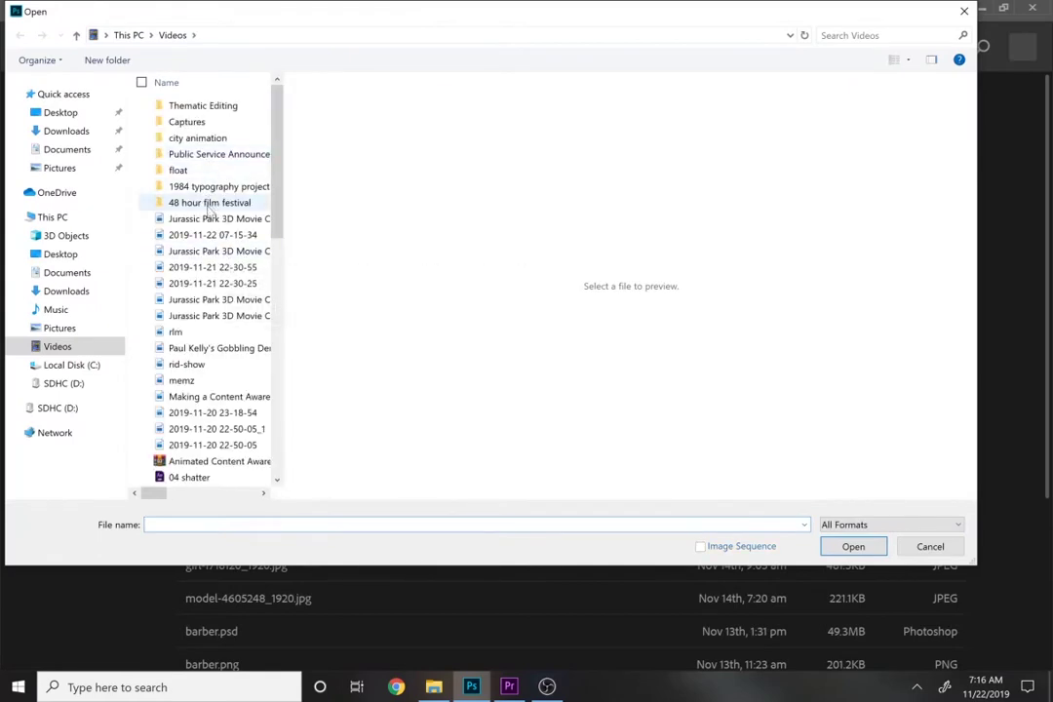
pyautogui.click(205, 219)
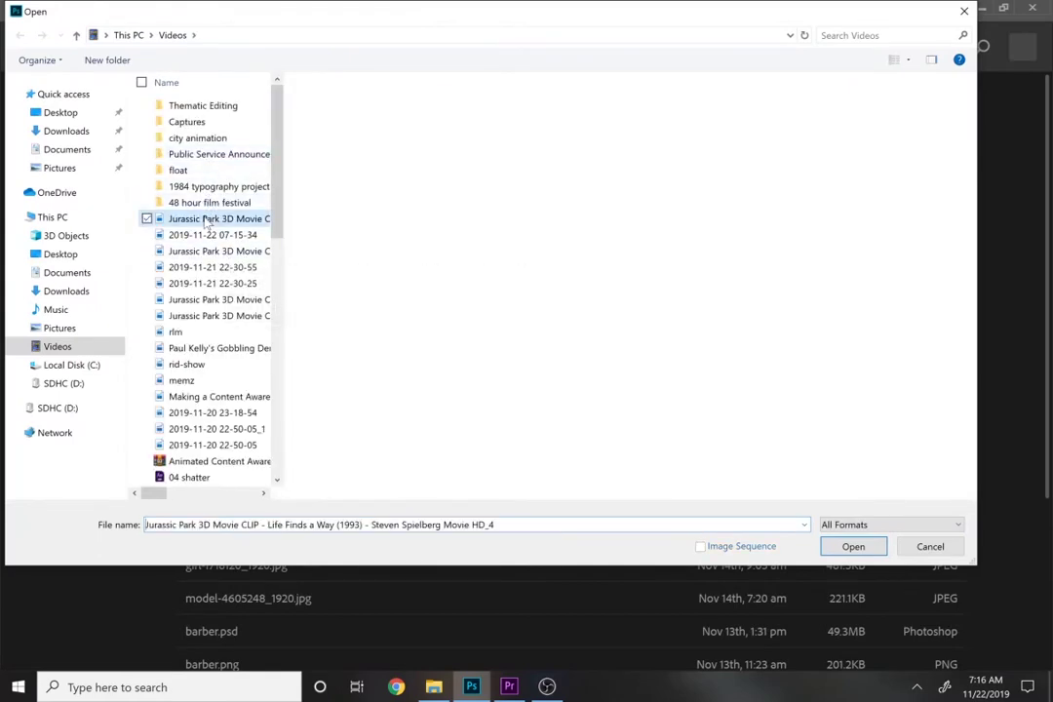
pyautogui.click(852, 544)
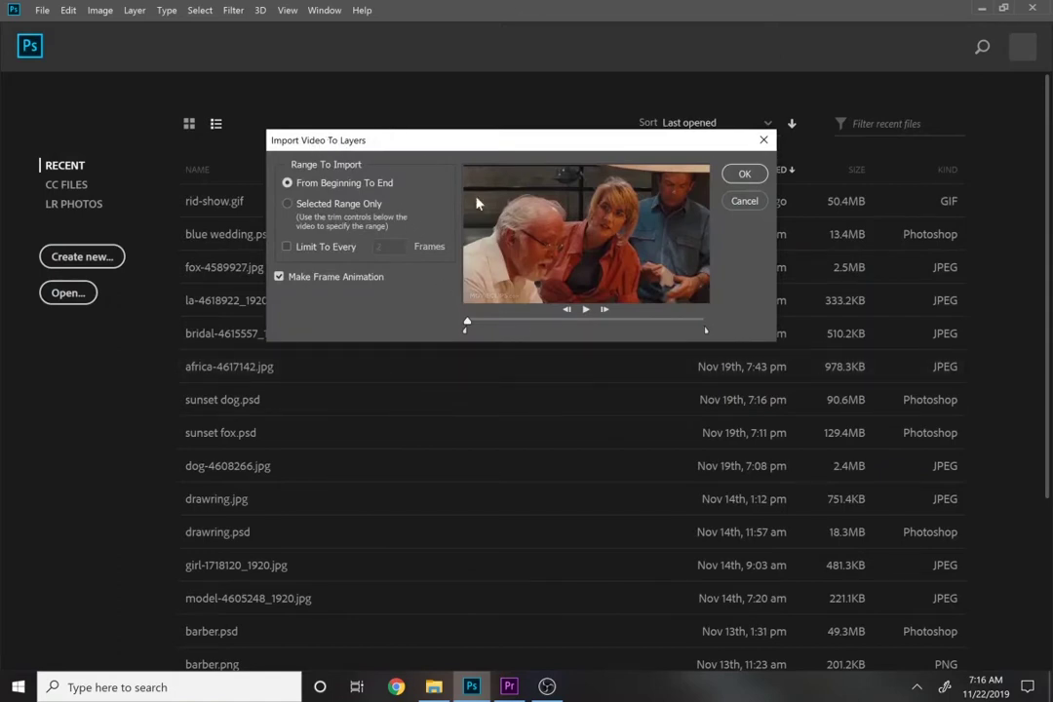
pyautogui.click(734, 175)
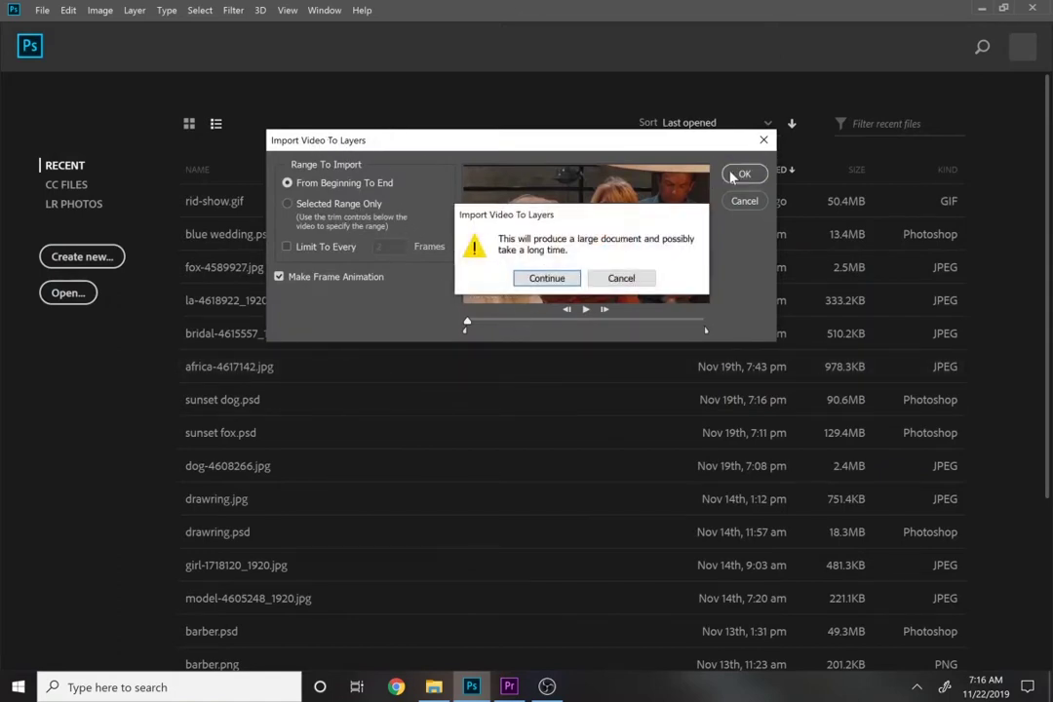
pyautogui.click(558, 281)
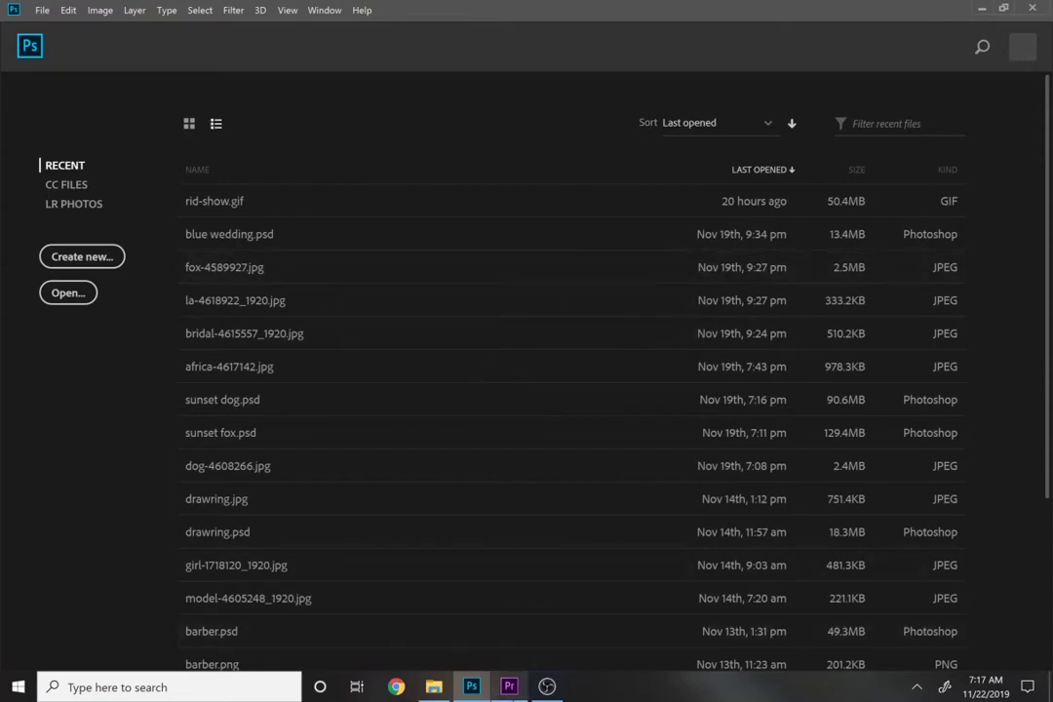
# Step: In Premiere, inspect the second project clip's properties, including its frame rate
pyautogui.click(508, 686)
pyautogui.click(29, 417)
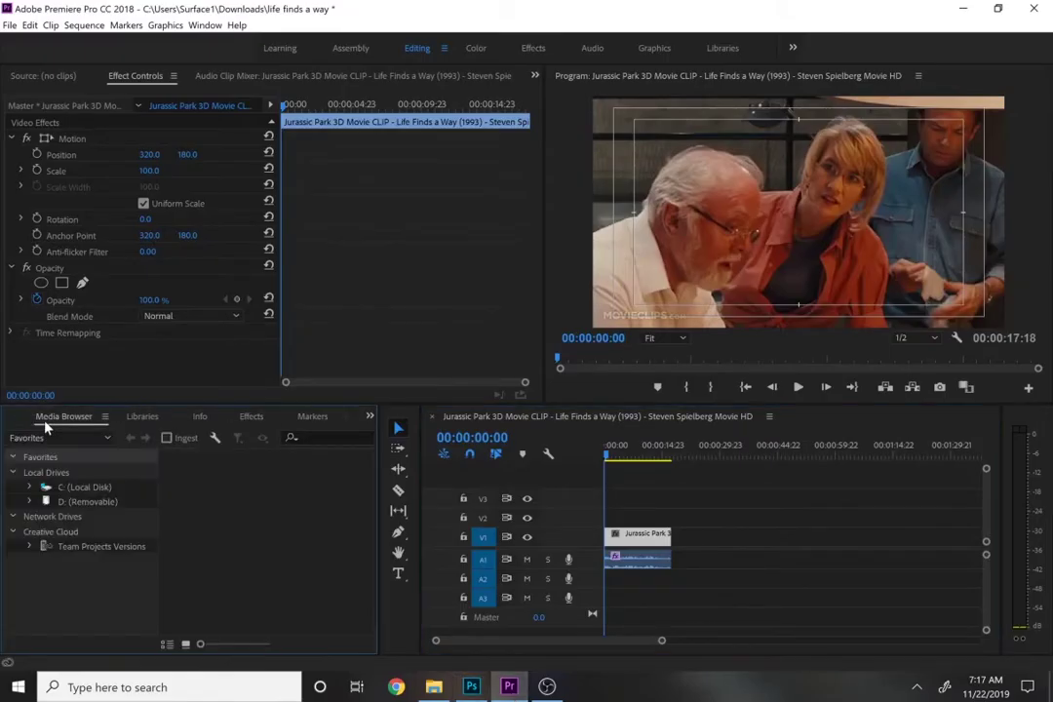
pyautogui.click(25, 421)
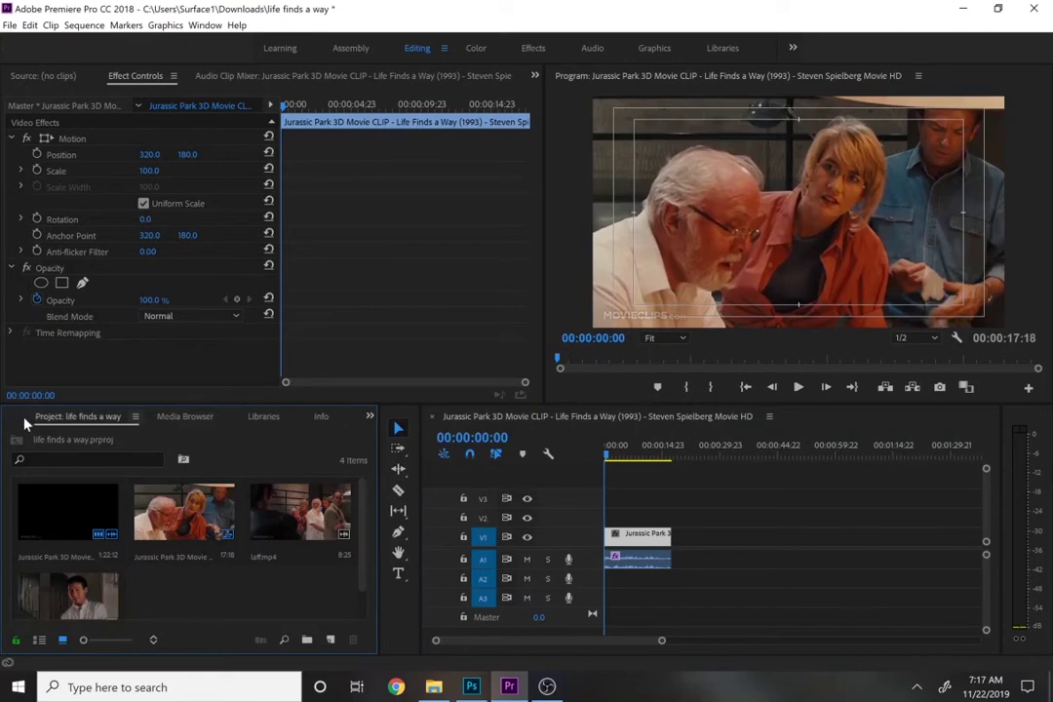
pyautogui.rightClick(181, 524)
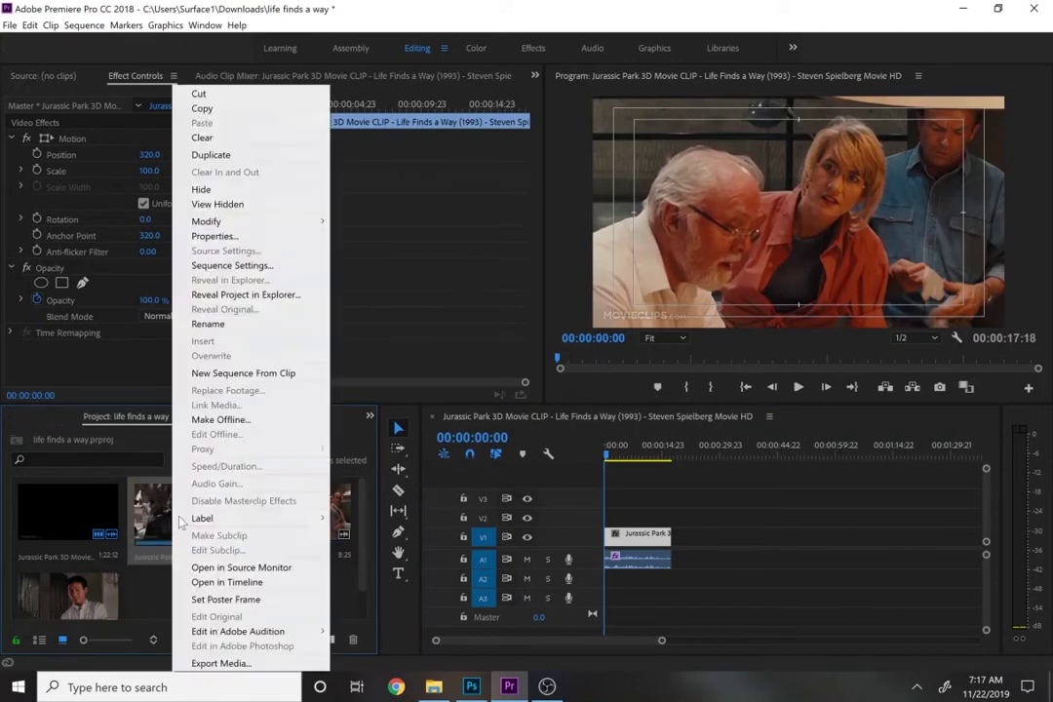
pyautogui.click(286, 238)
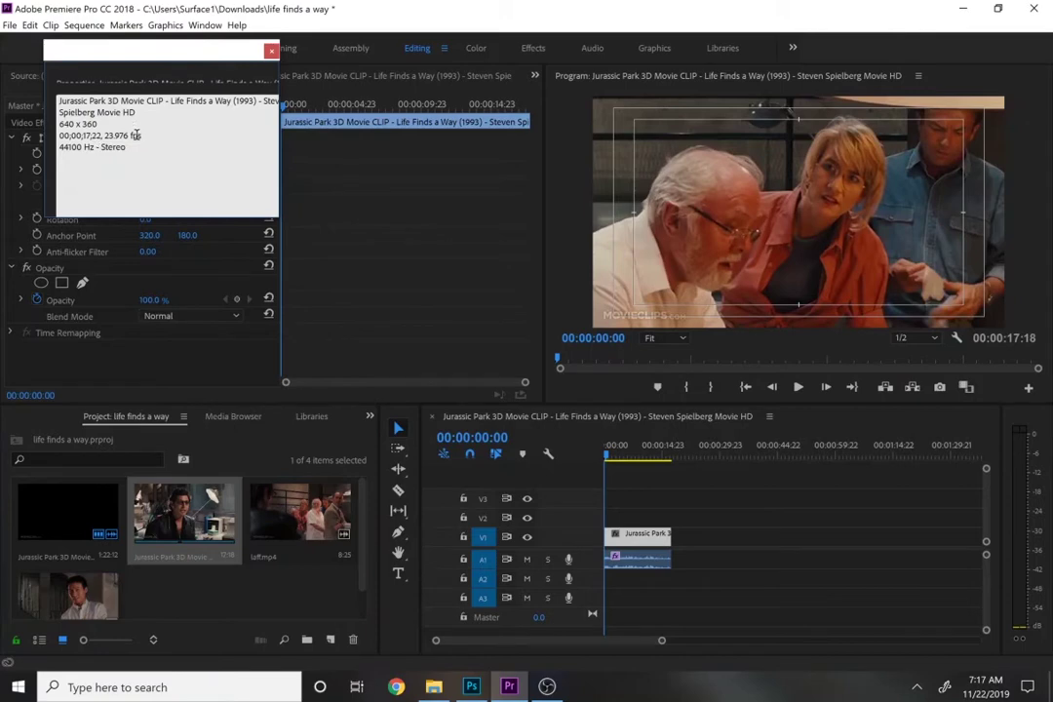
pyautogui.moveTo(107, 135); pyautogui.dragTo(125, 135)
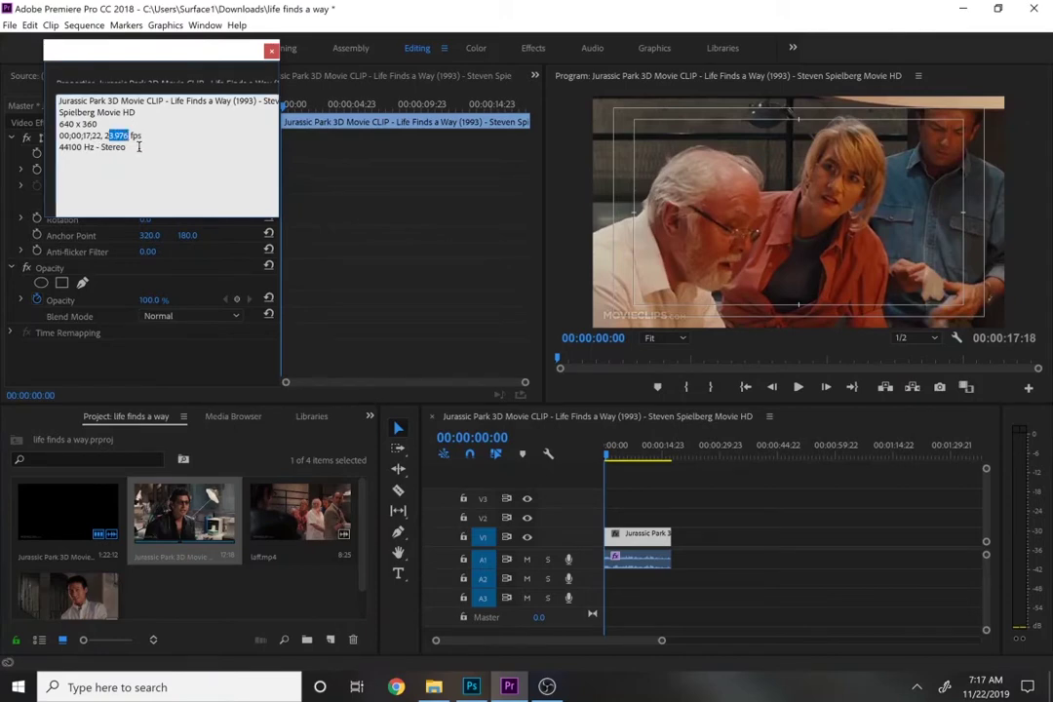
pyautogui.click(105, 114)
# Step: Scrub the playhead to about 13 seconds, close the properties window, and return to Photoshop
pyautogui.moveTo(611, 454); pyautogui.dragTo(657, 454)
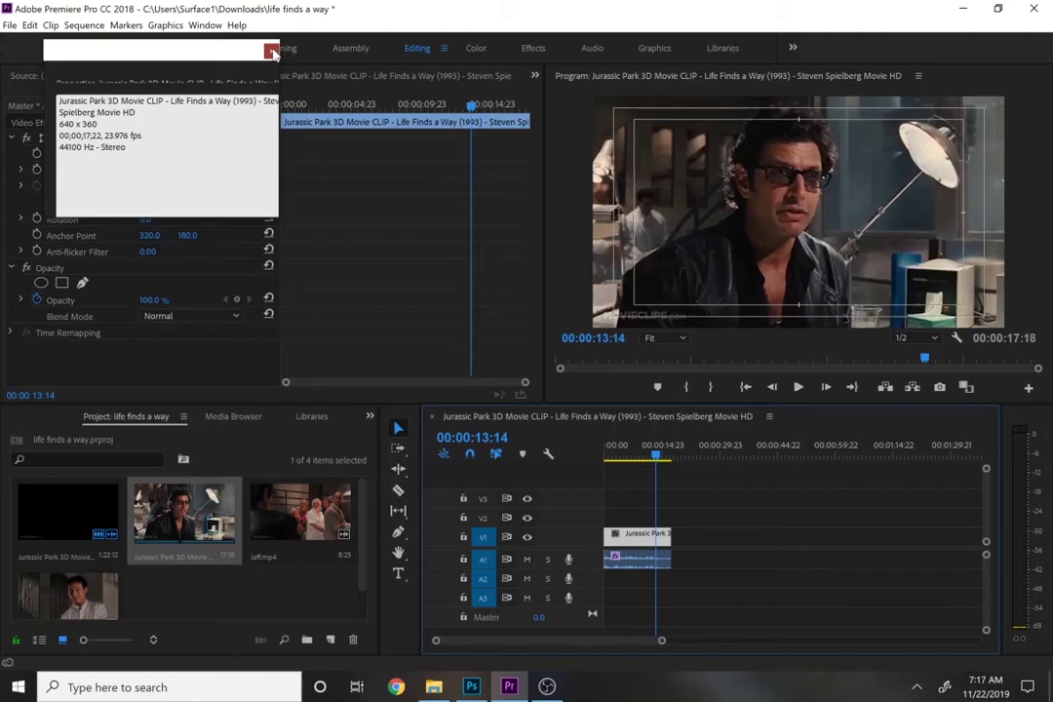
pyautogui.click(270, 51)
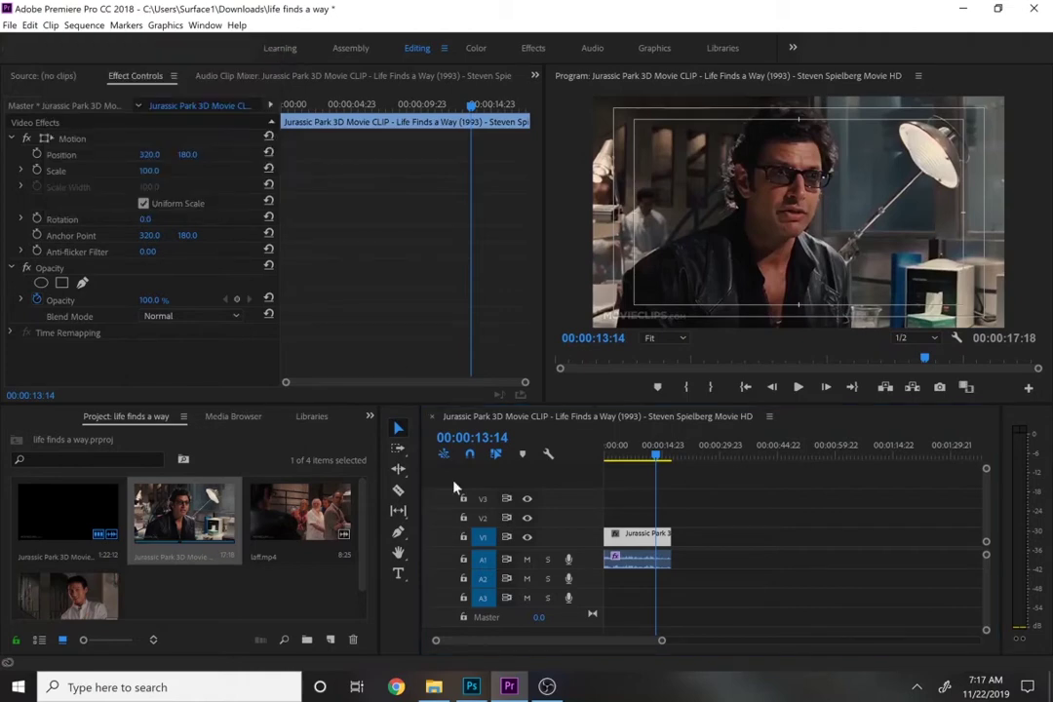
pyautogui.moveTo(511, 688)
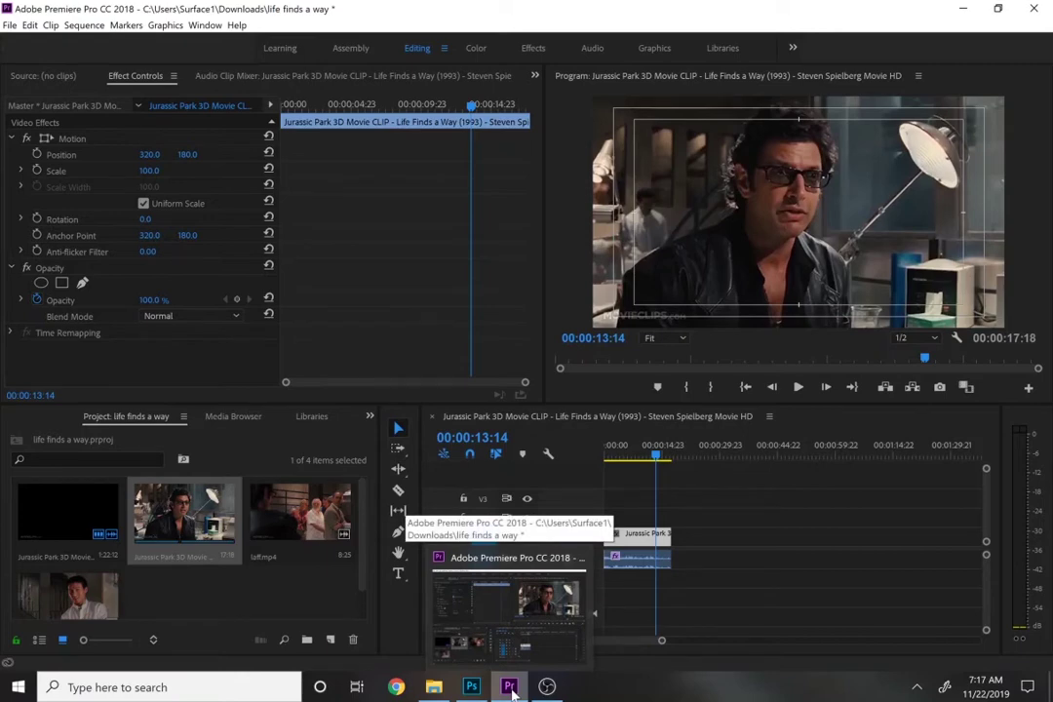
pyautogui.click(471, 687)
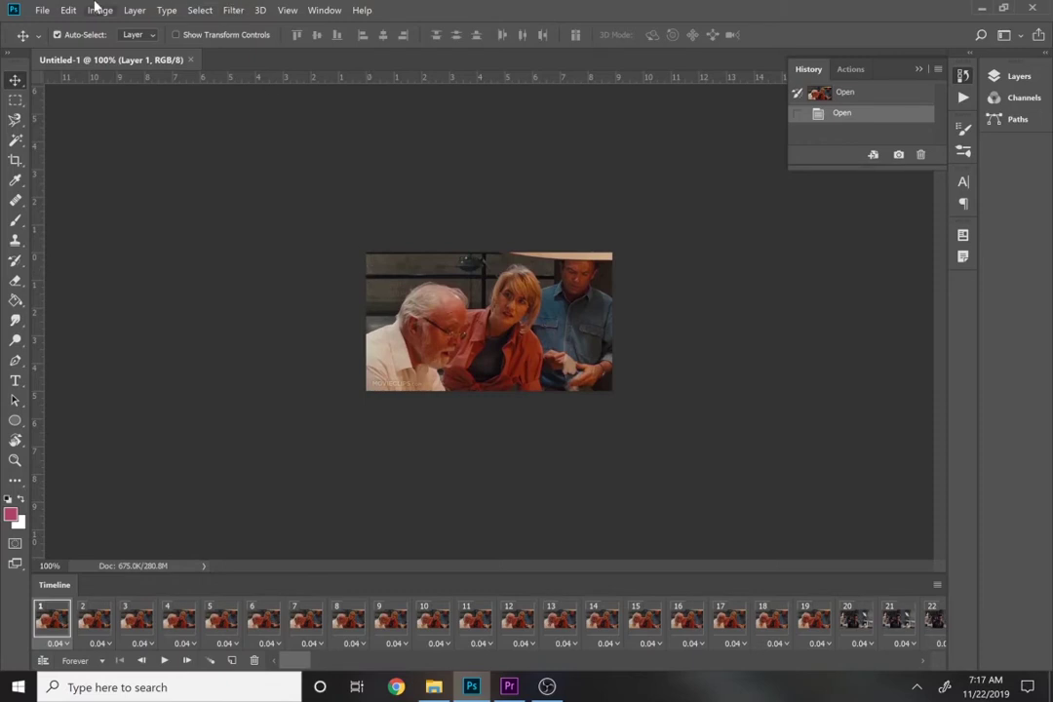
# Step: Load the Animated Content Aware Scale script from the Videos folder via File > Scripts > Browse
pyautogui.click(41, 12)
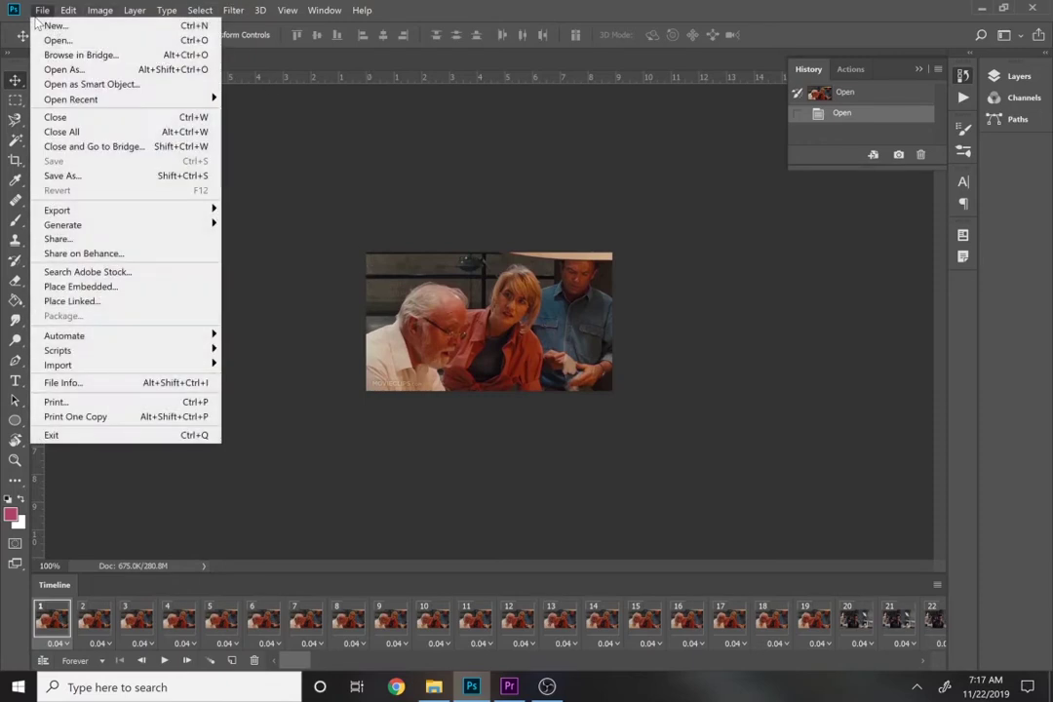
pyautogui.moveTo(139, 359)
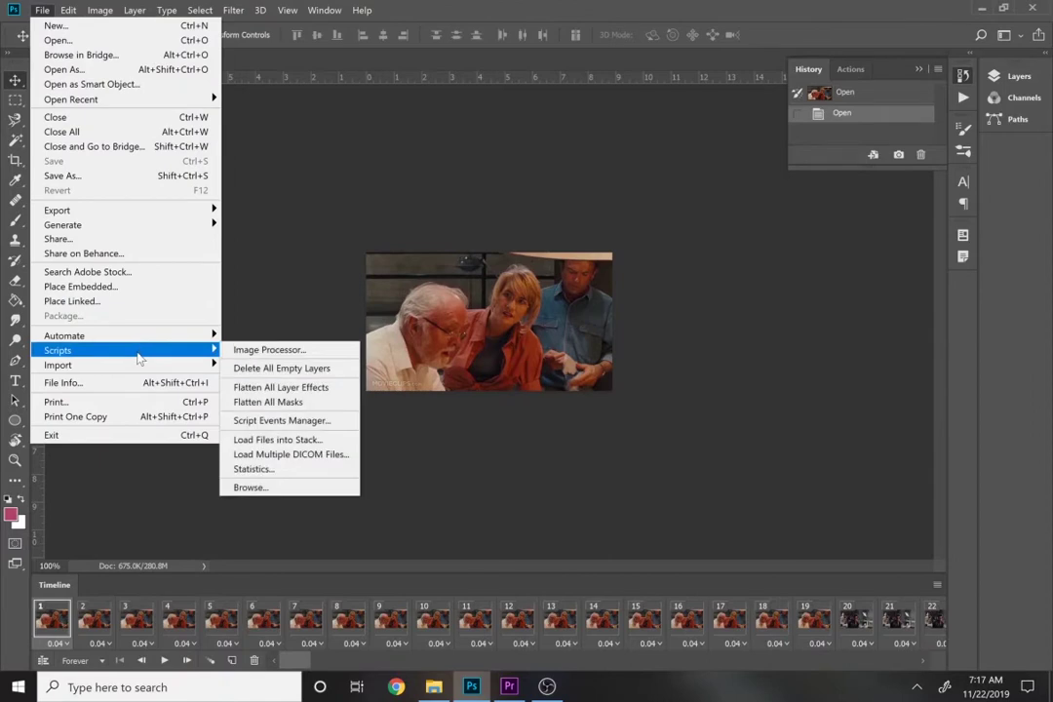
pyautogui.click(270, 486)
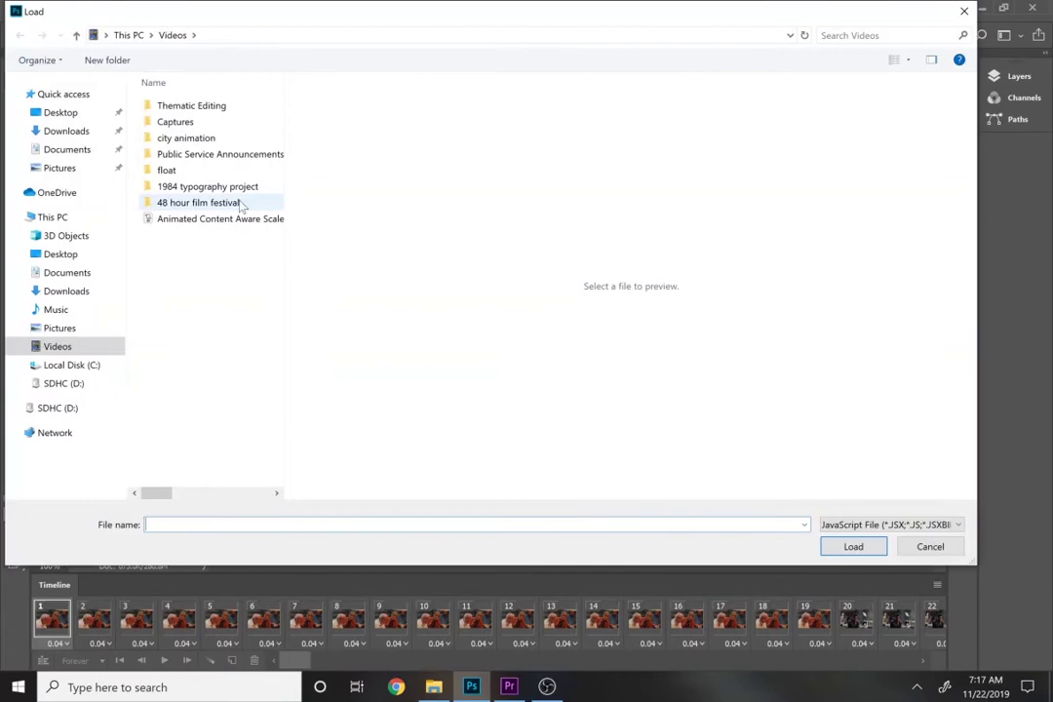
pyautogui.click(197, 220)
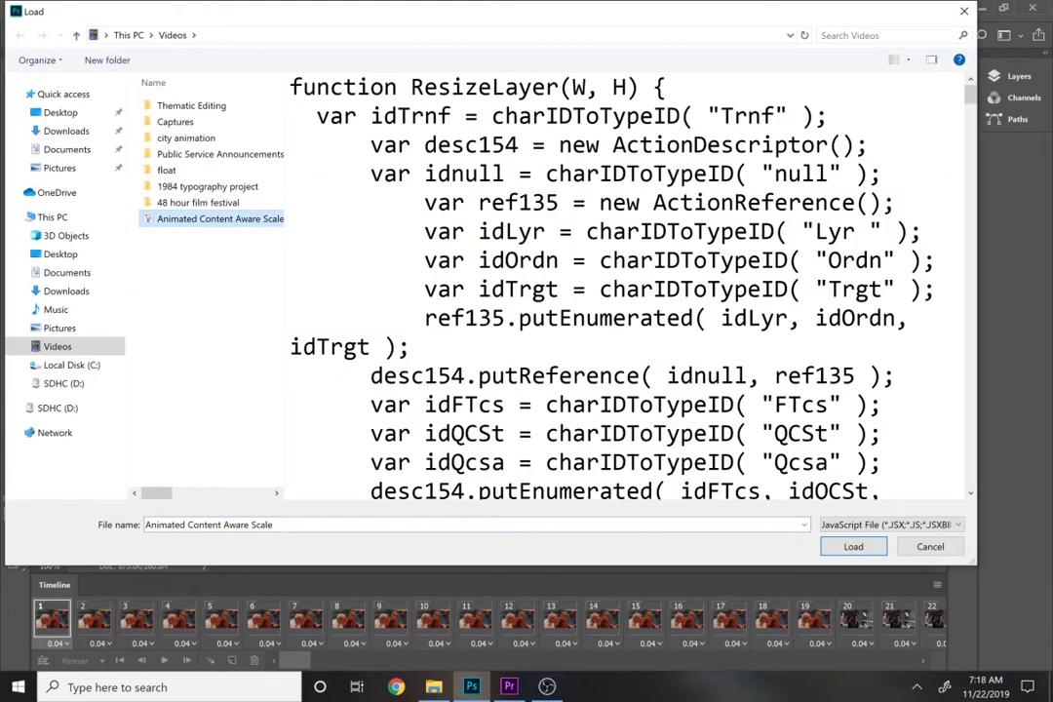
pyautogui.click(853, 547)
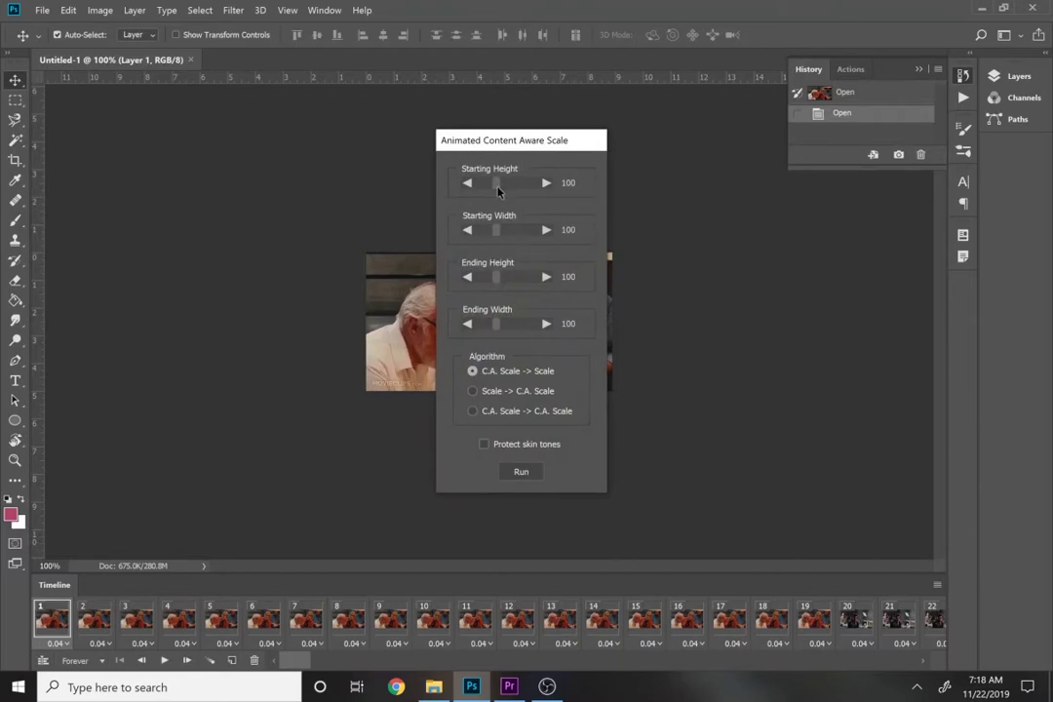
# Step: Set the script's starting height to 105 and ending height to 1, then run it on all frames
pyautogui.moveTo(497, 191)
pyautogui.mouseDown()
pyautogui.moveTo(516, 194)
pyautogui.moveTo(497, 191)
pyautogui.mouseUp()
pyautogui.moveTo(494, 188); pyautogui.dragTo(496, 190)
pyautogui.moveTo(499, 281); pyautogui.dragTo(527, 334)
pyautogui.moveTo(473, 286); pyautogui.dragTo(465, 282)
pyautogui.click(520, 472)
pyautogui.click(521, 472)
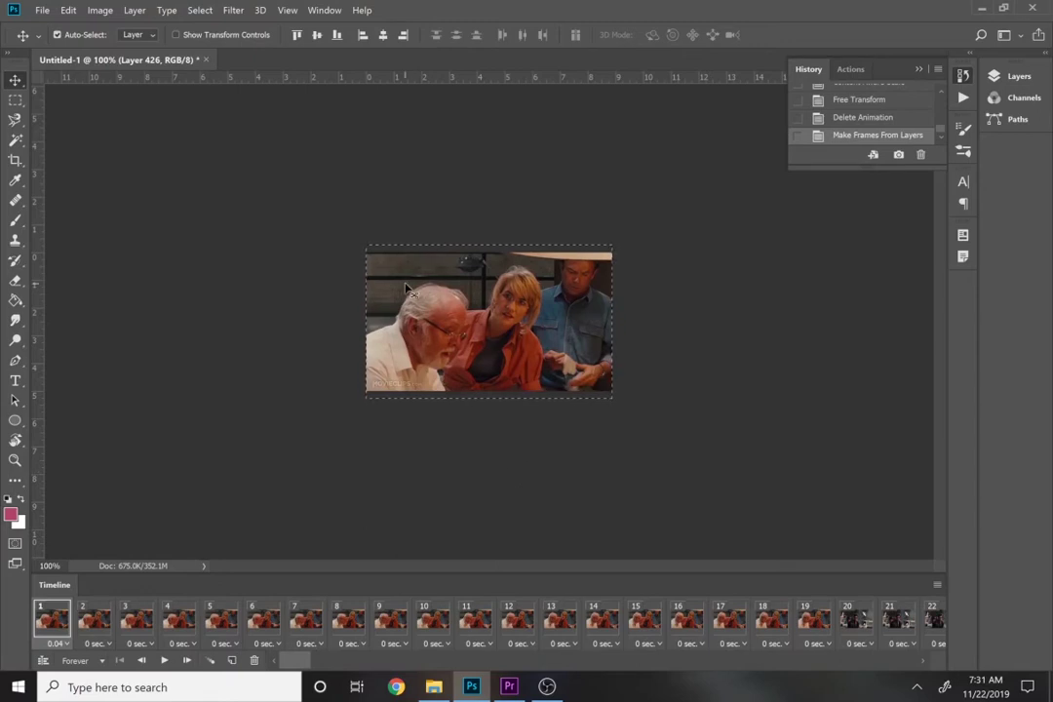
# Step: Render the animation as H.264 video 'jurassic park content aware' into the Videos folder
pyautogui.click(39, 11)
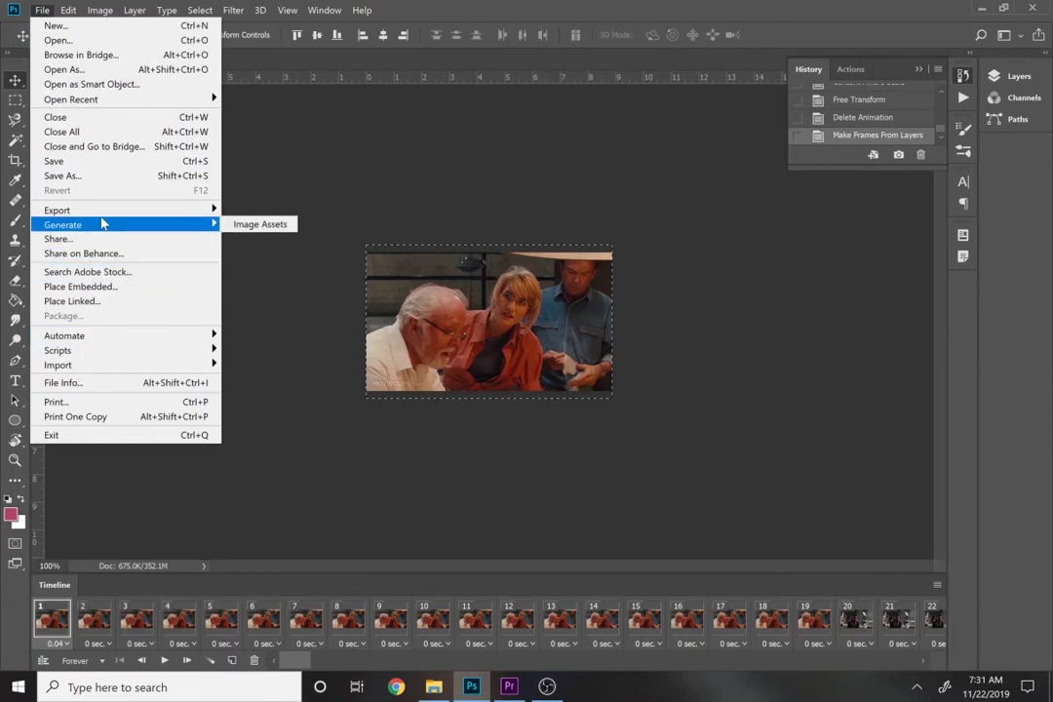
pyautogui.moveTo(96, 214)
pyautogui.click(268, 402)
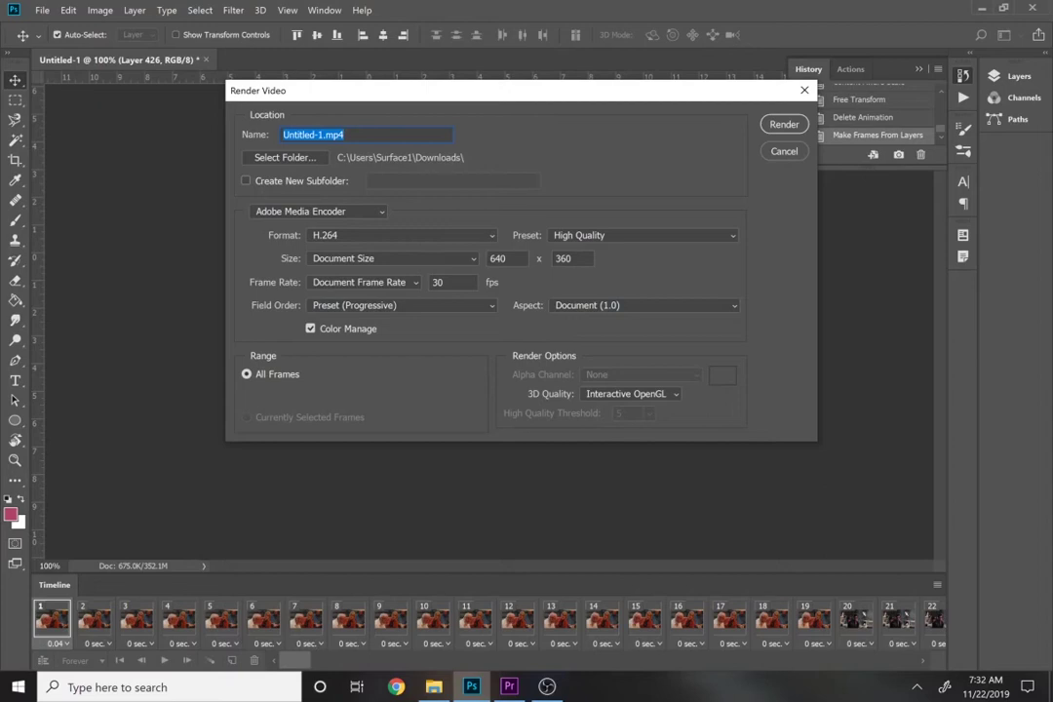
pyautogui.write('jurassic park content aware')
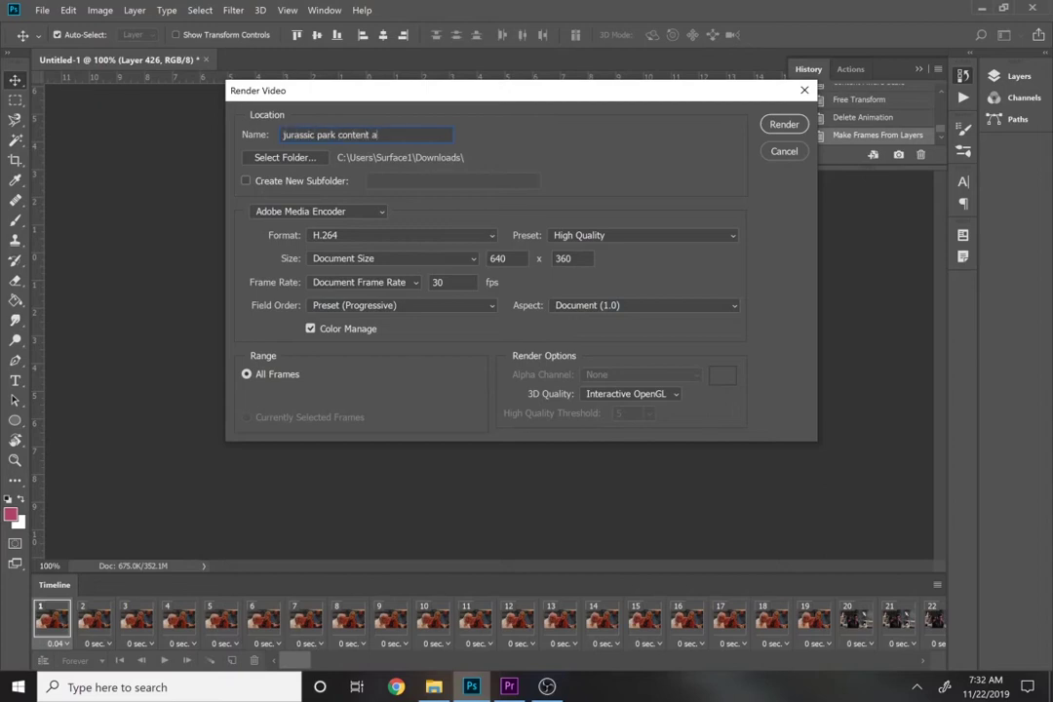
pyautogui.click(255, 160)
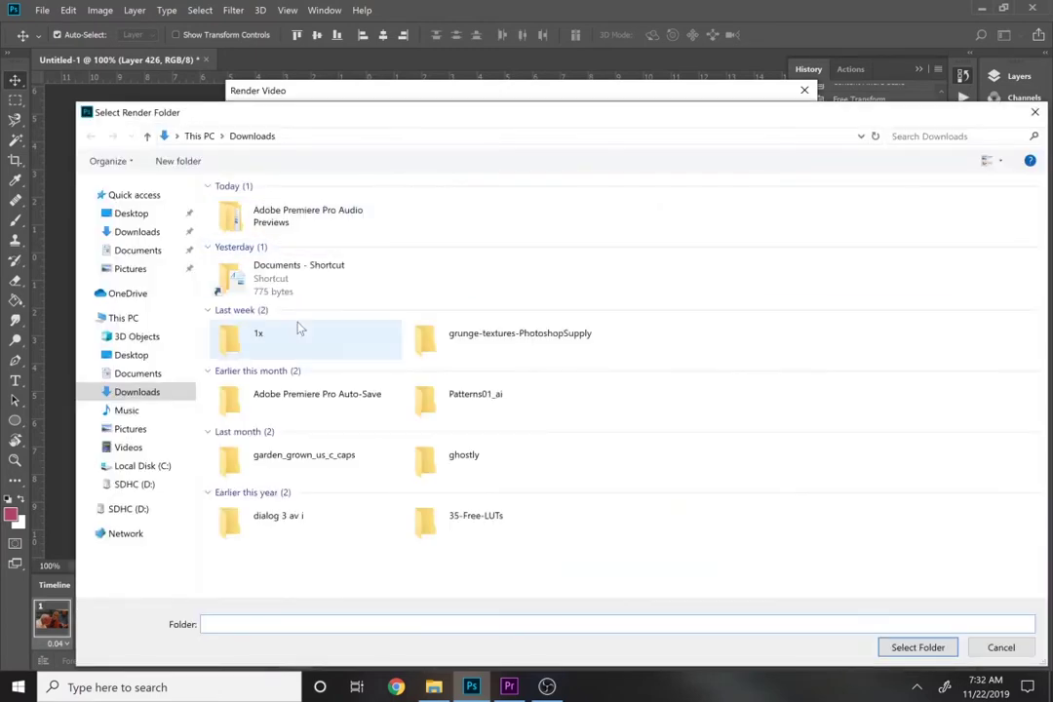
pyautogui.click(130, 446)
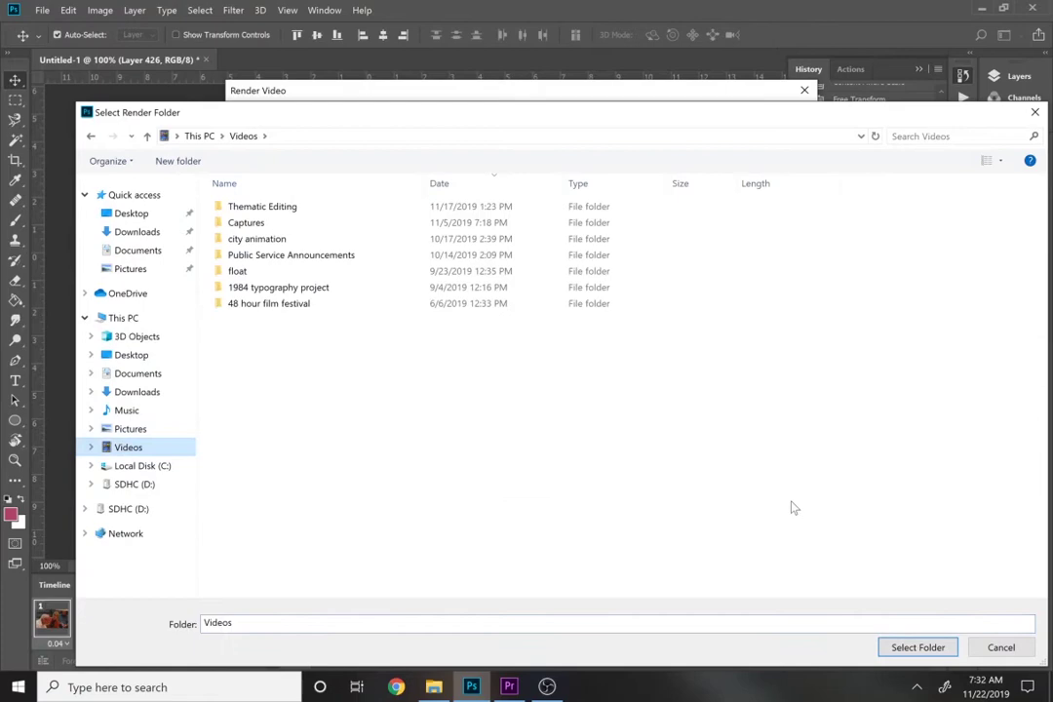
pyautogui.click(916, 647)
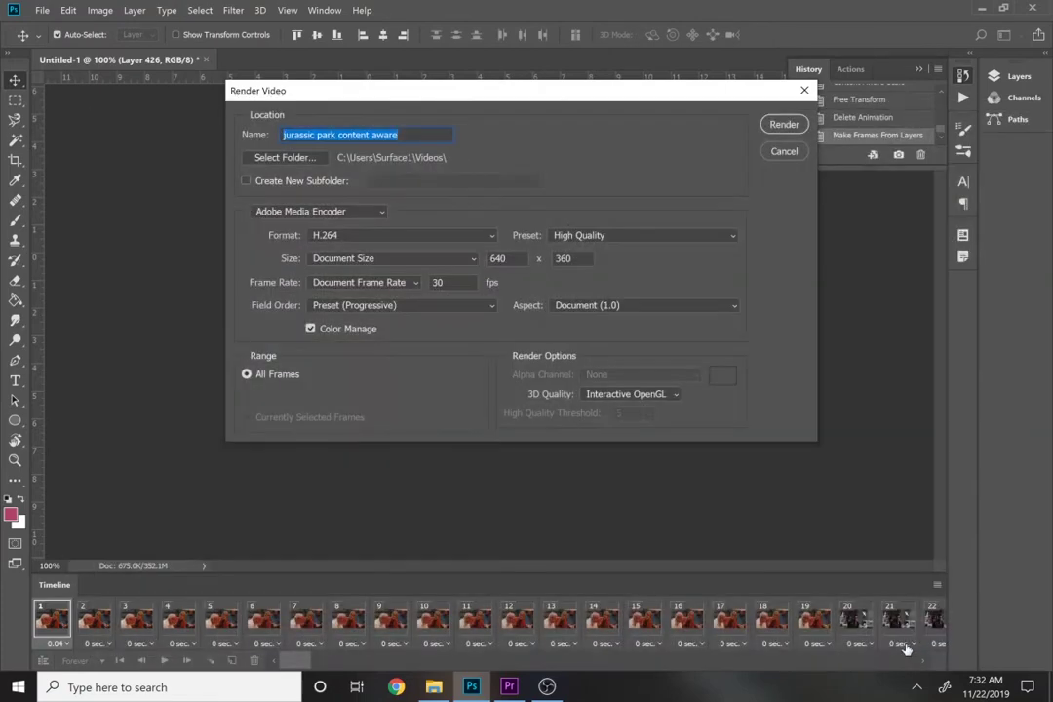
pyautogui.click(798, 128)
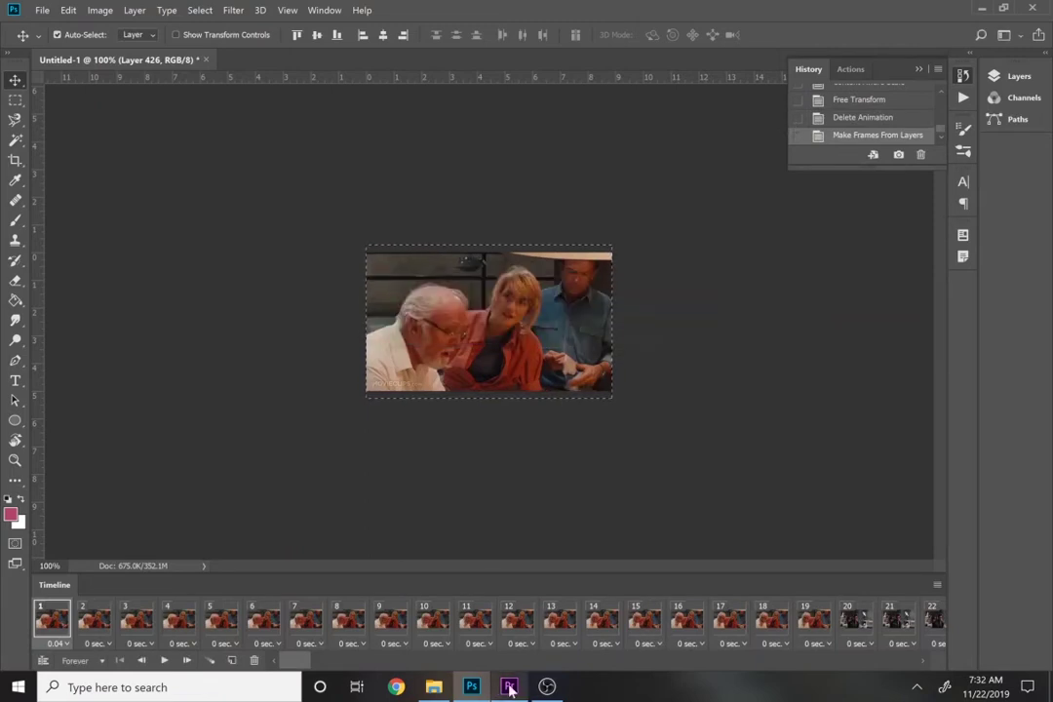
# Step: Open the Videos folder and dismiss the original Jurassic Park clip's playback
pyautogui.click(429, 694)
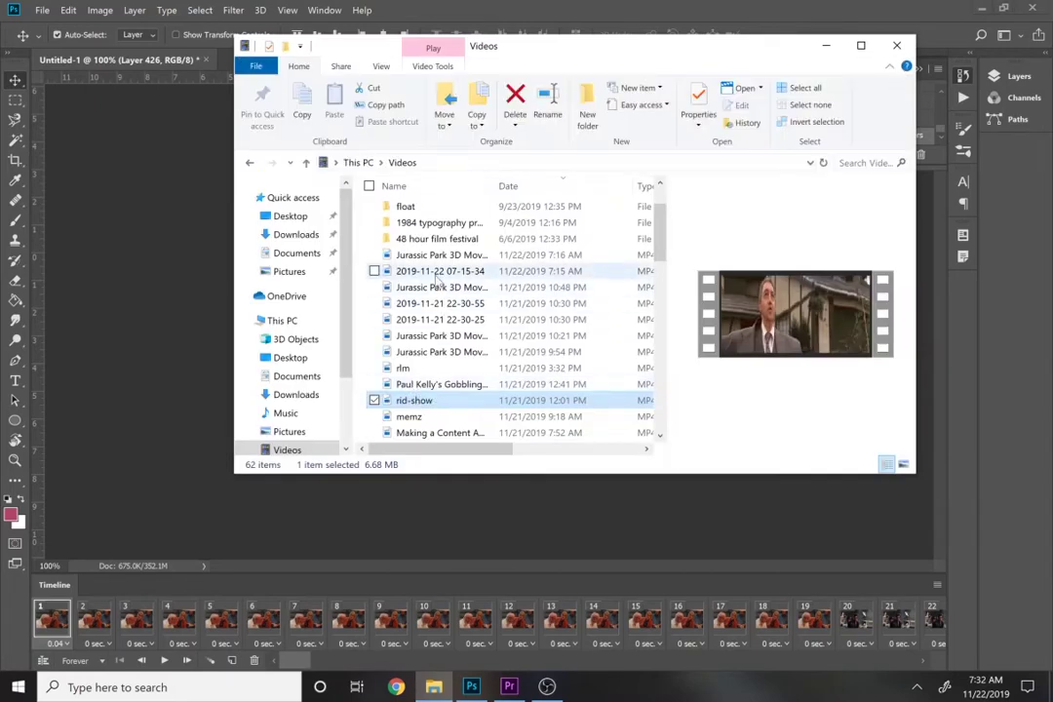
pyautogui.click(427, 256)
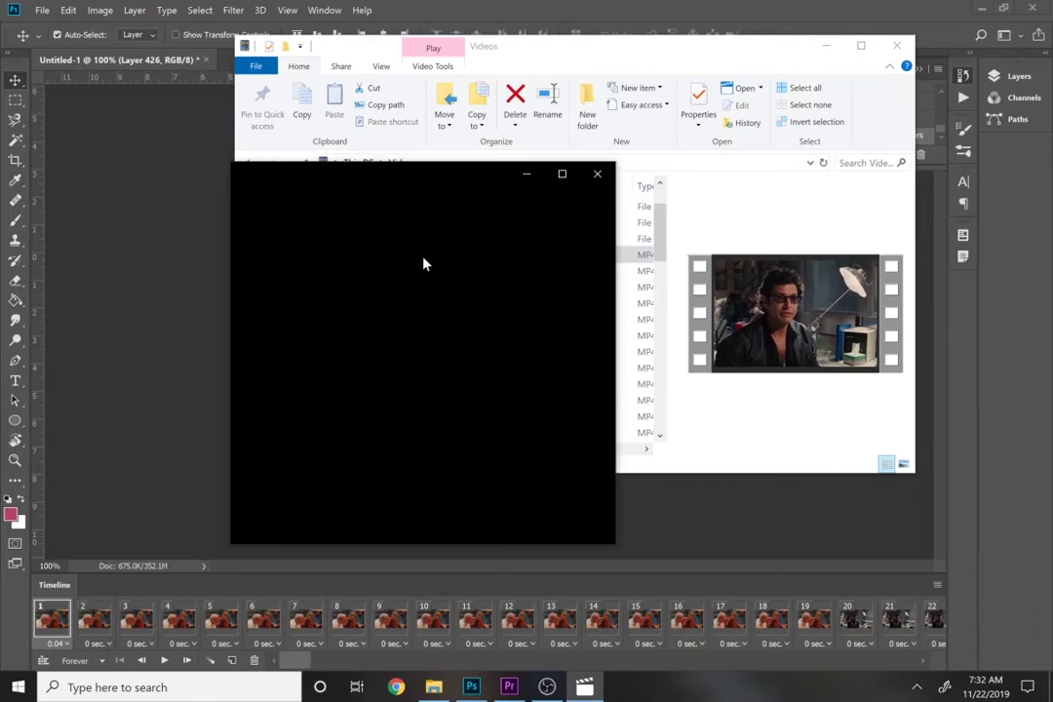
pyautogui.click(597, 177)
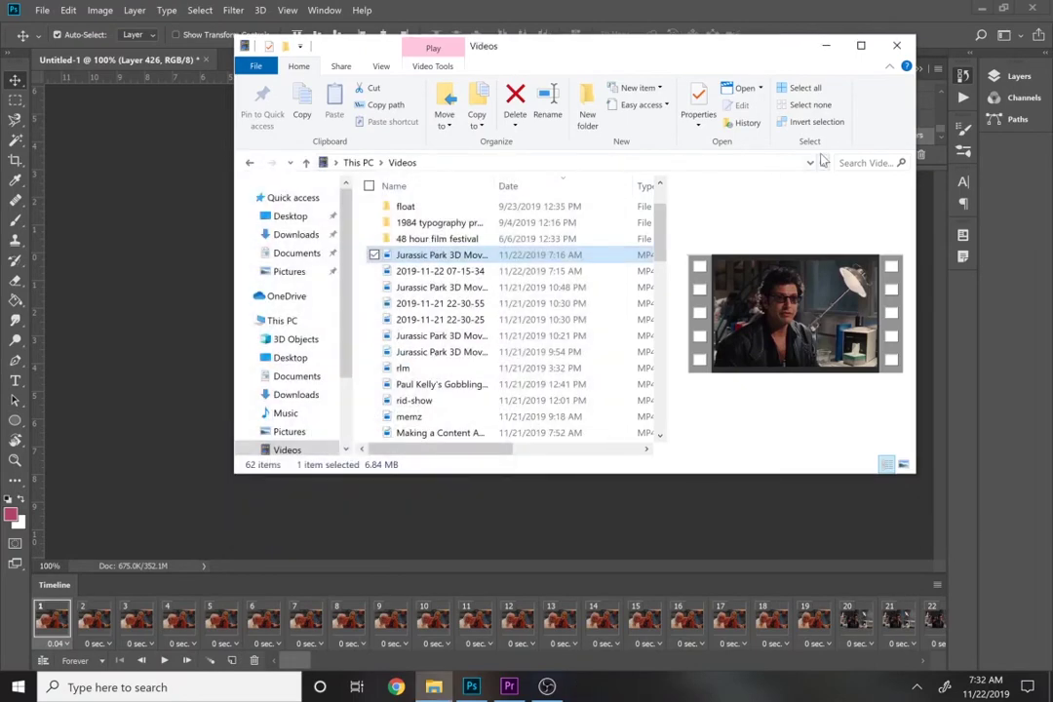
# Step: Refresh the folder, watch the 'jurassic park content aware' render, and switch back to Premiere Pro
pyautogui.click(823, 162)
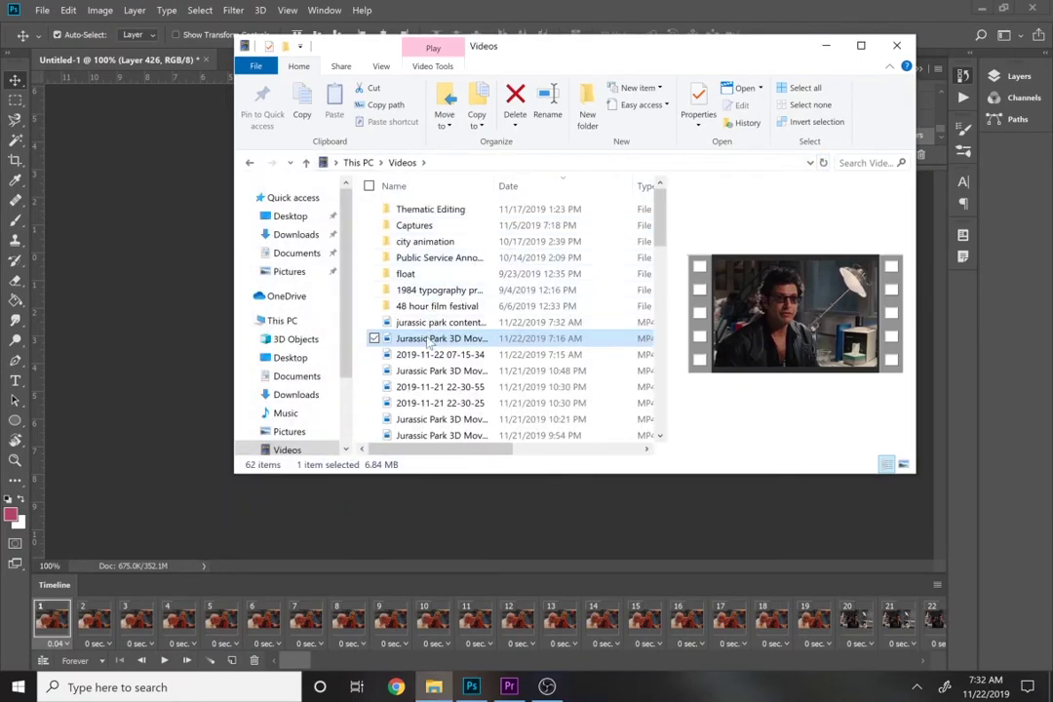
pyautogui.doubleClick(424, 322)
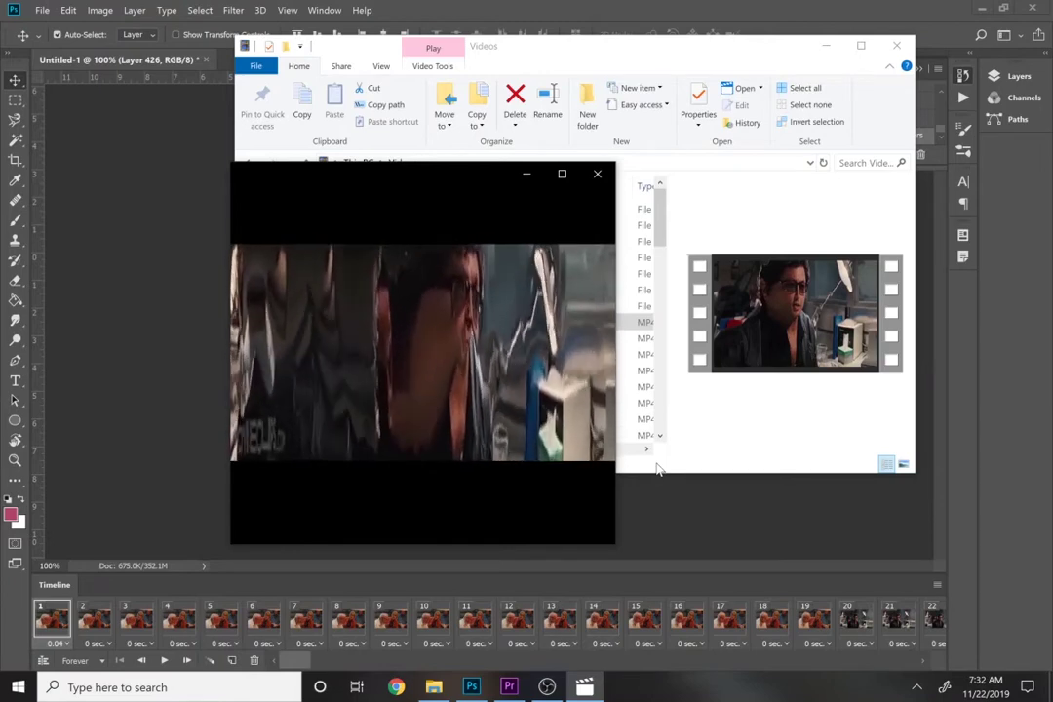
pyautogui.moveTo(580, 209)
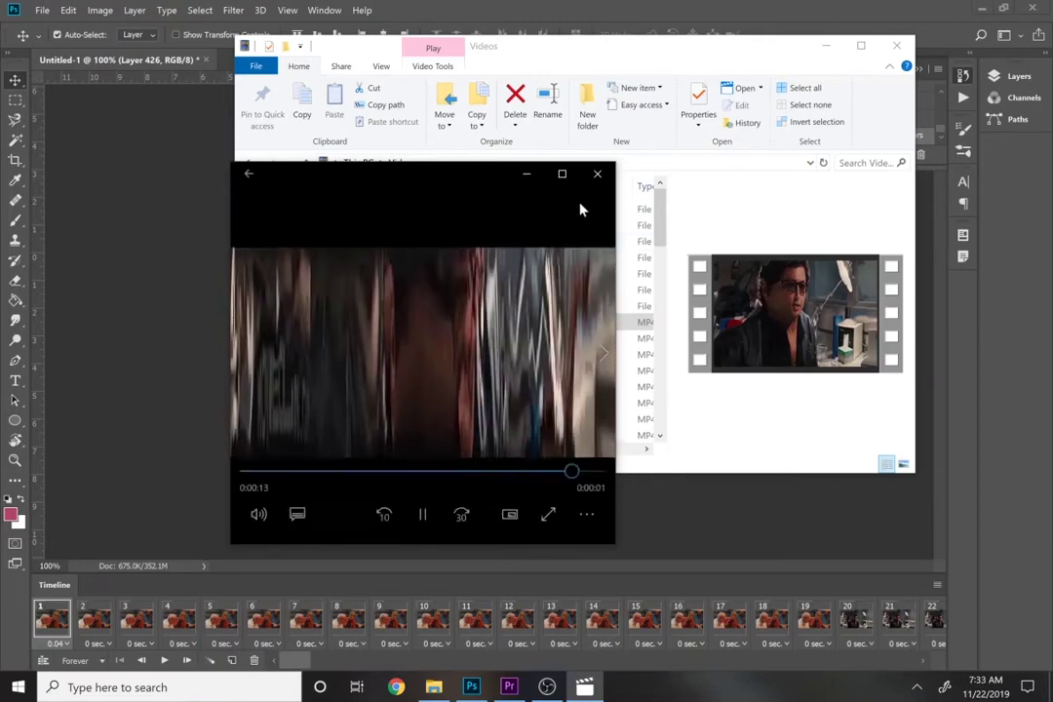
pyautogui.click(598, 174)
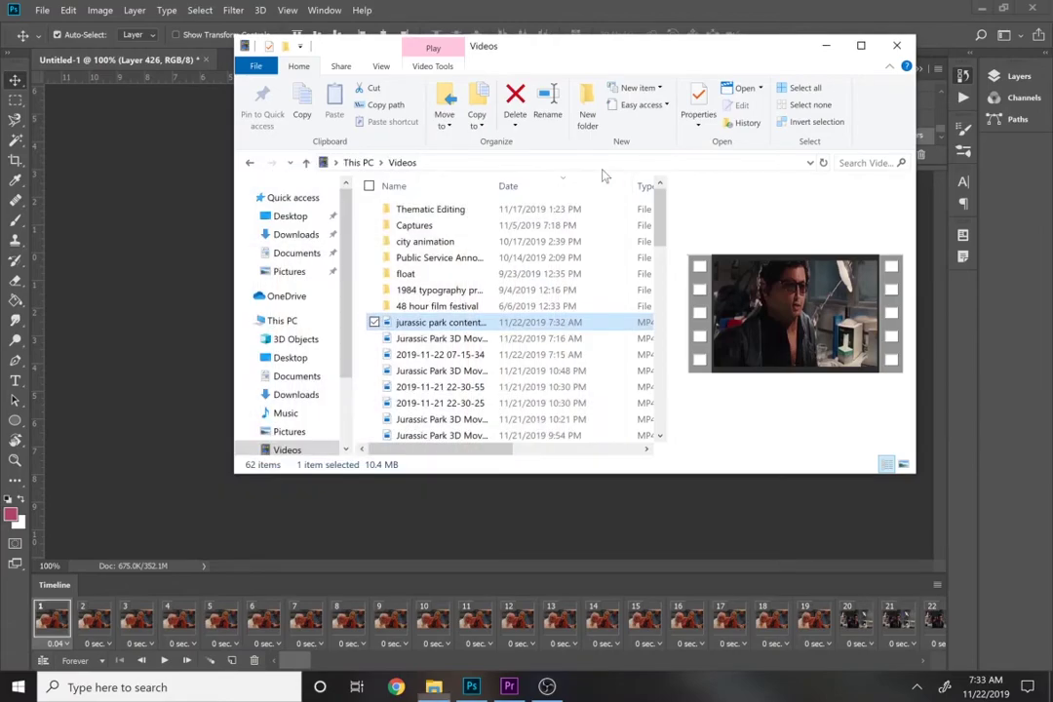
pyautogui.click(508, 688)
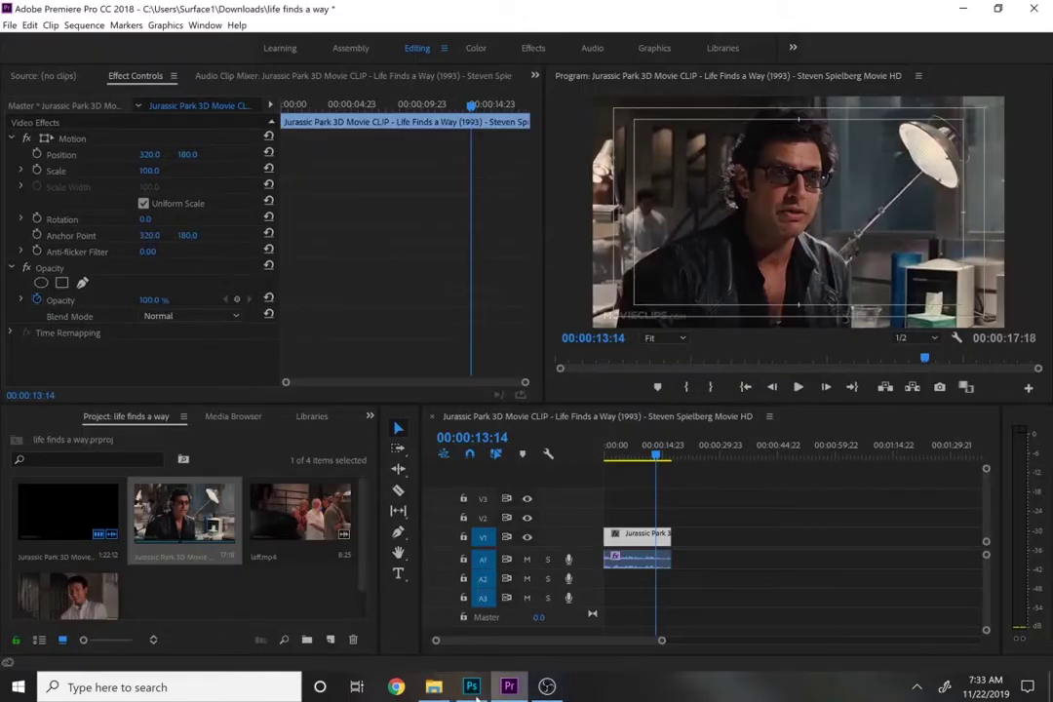
# Step: Add the content-aware render on V2, then razor the V1 clip at 00:00:13:14 and select the pieces
pyautogui.click(434, 687)
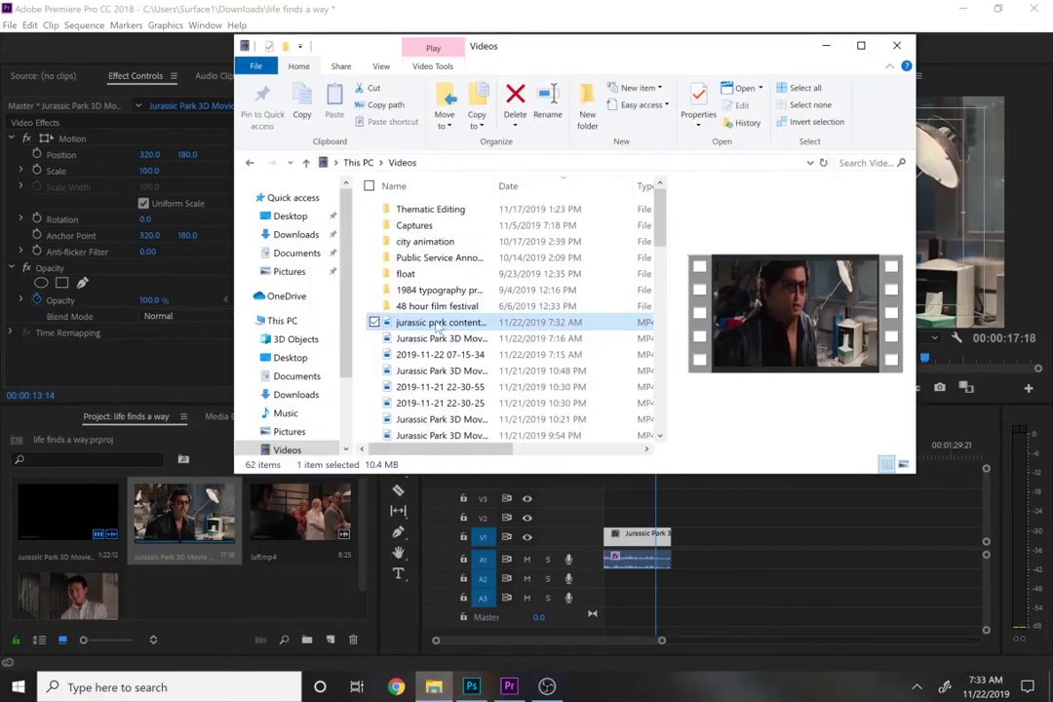
pyautogui.moveTo(439, 327); pyautogui.dragTo(638, 531)
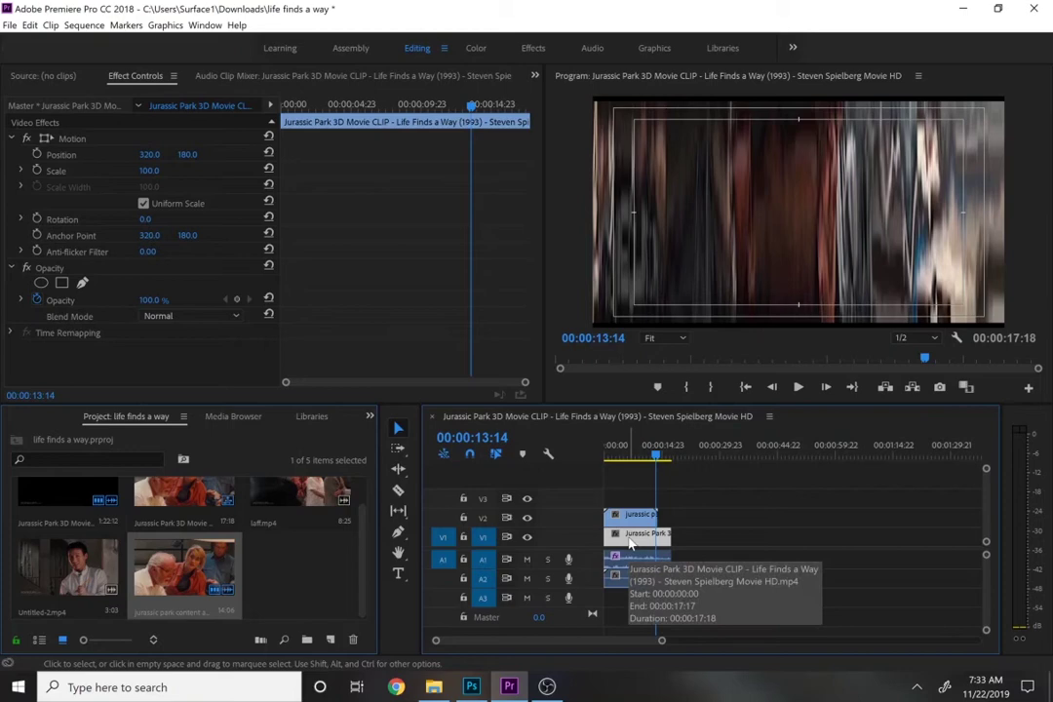
pyautogui.press('c')
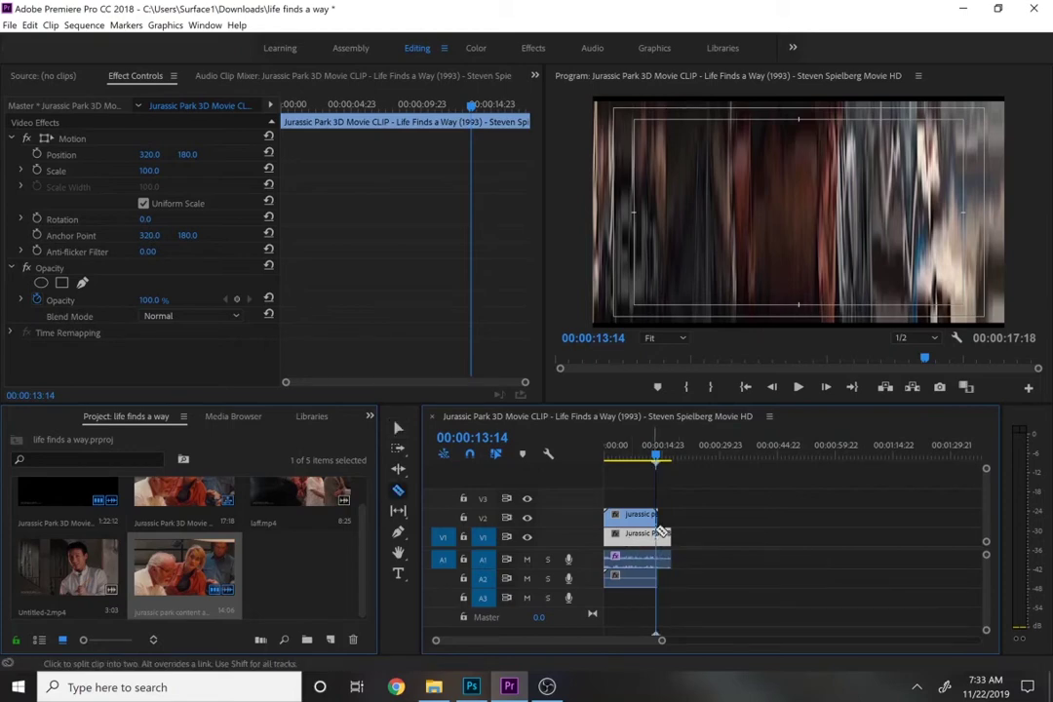
pyautogui.click(665, 534)
pyautogui.click(632, 535)
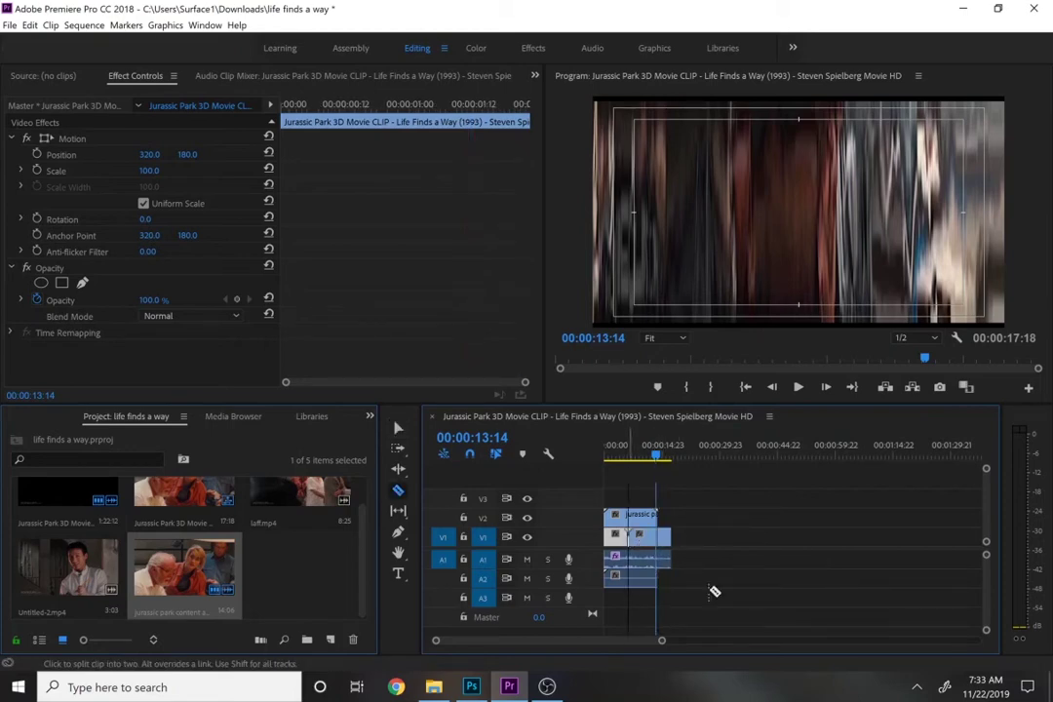
pyautogui.press('v')
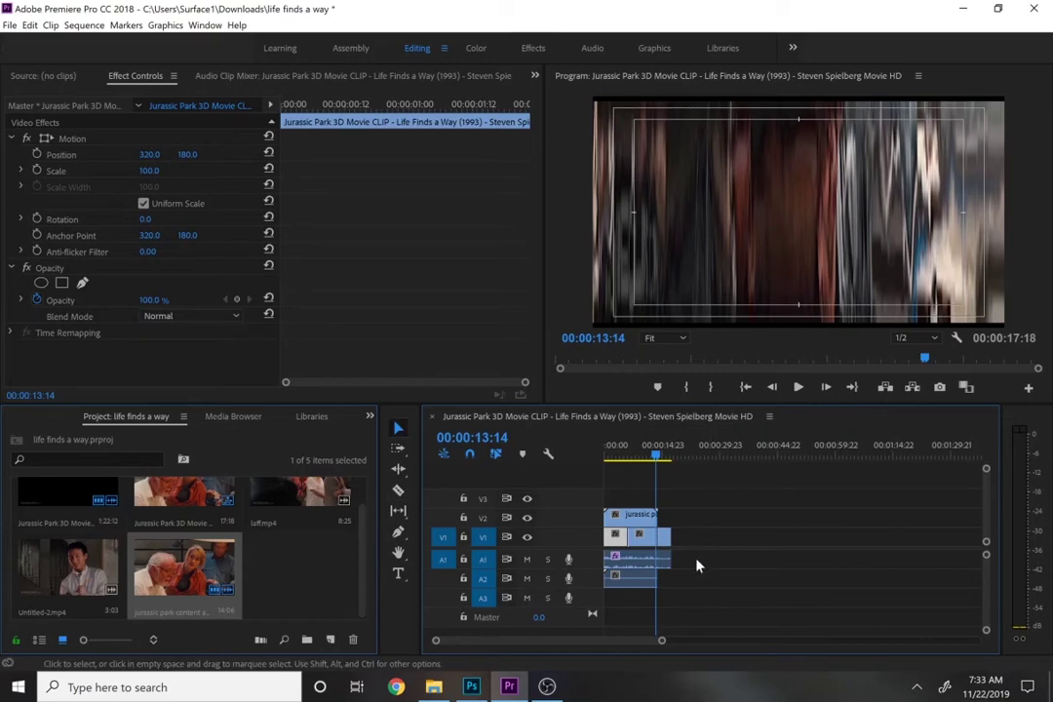
pyautogui.moveTo(675, 558); pyautogui.dragTo(606, 543)
# Step: Nest the selected cut clips into Nested Sequence 01
pyautogui.rightClick(612, 538)
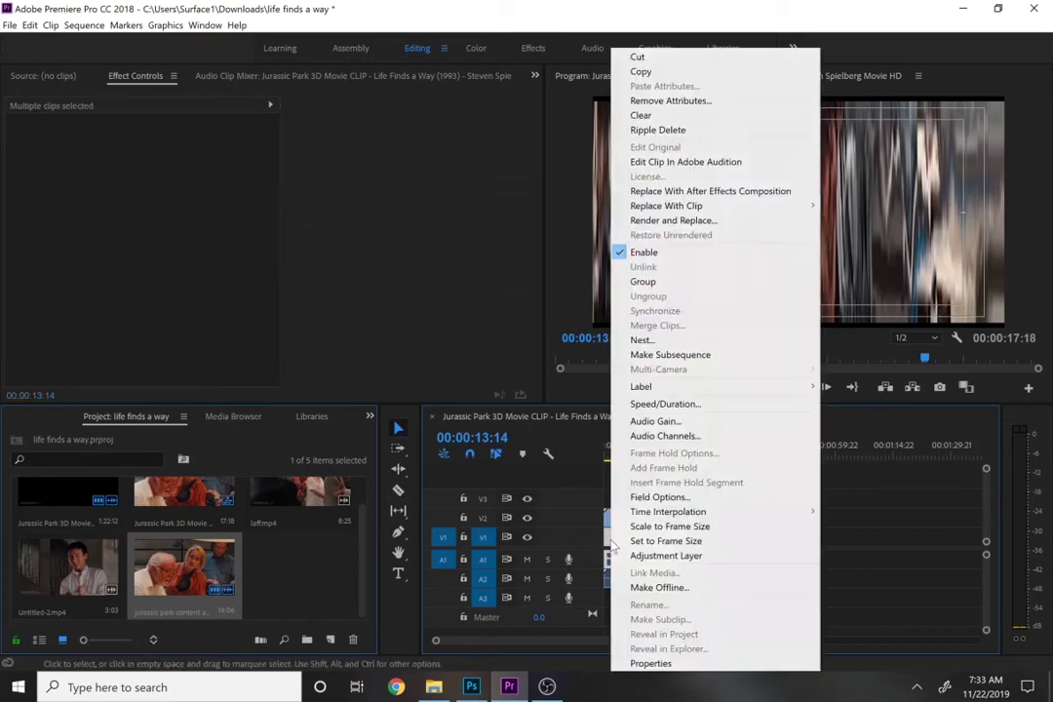
pyautogui.click(642, 339)
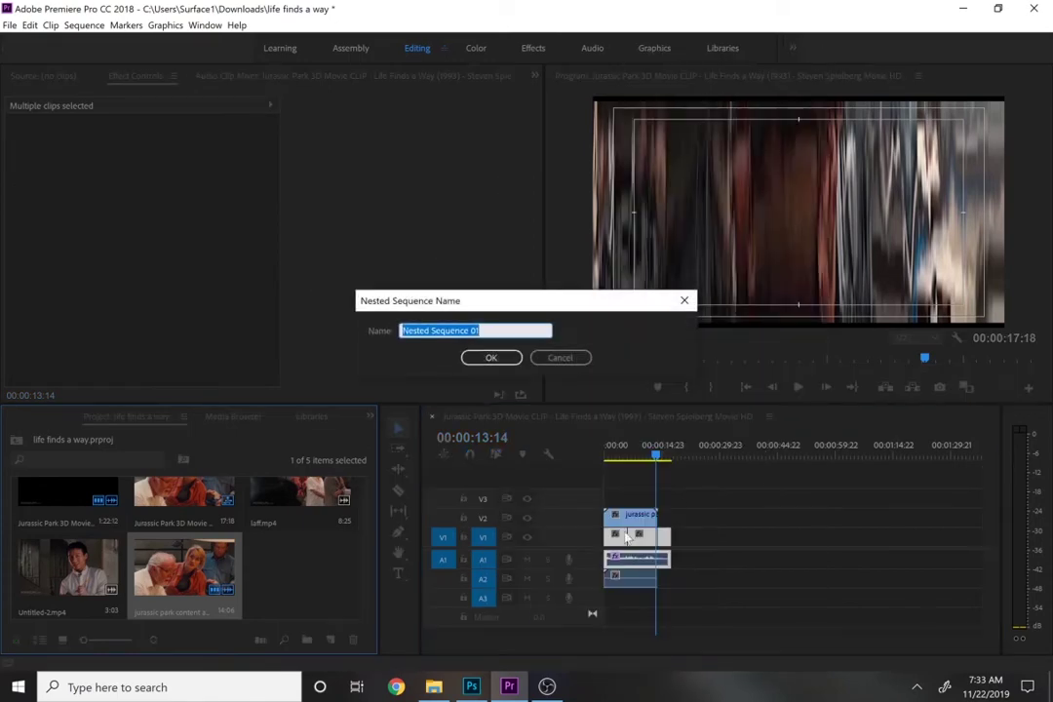
pyautogui.click(499, 362)
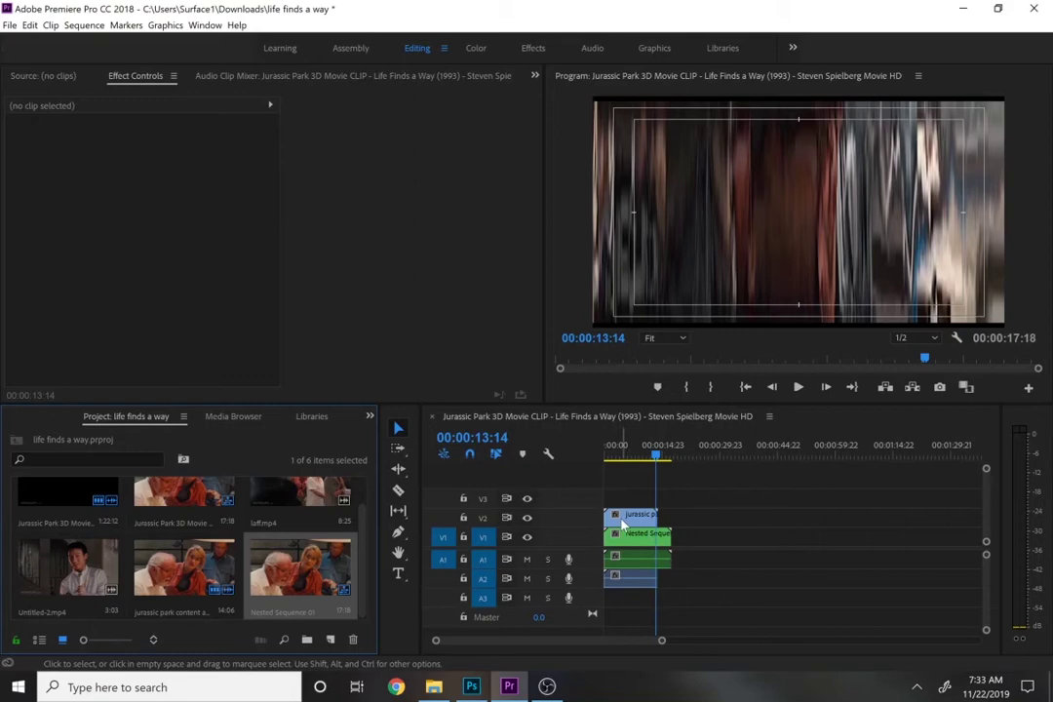
# Step: Set the V2 content-aware clip's duration to 00:00:17:18 via Speed/Duration
pyautogui.rightClick(620, 518)
pyautogui.press('Escape')
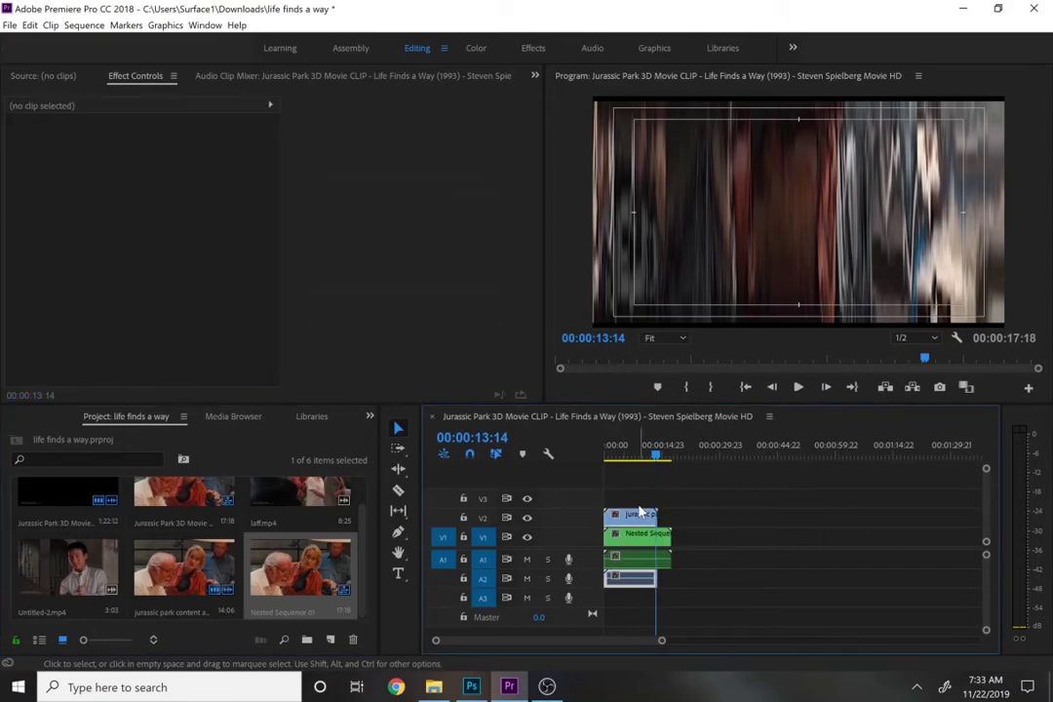
pyautogui.rightClick(638, 517)
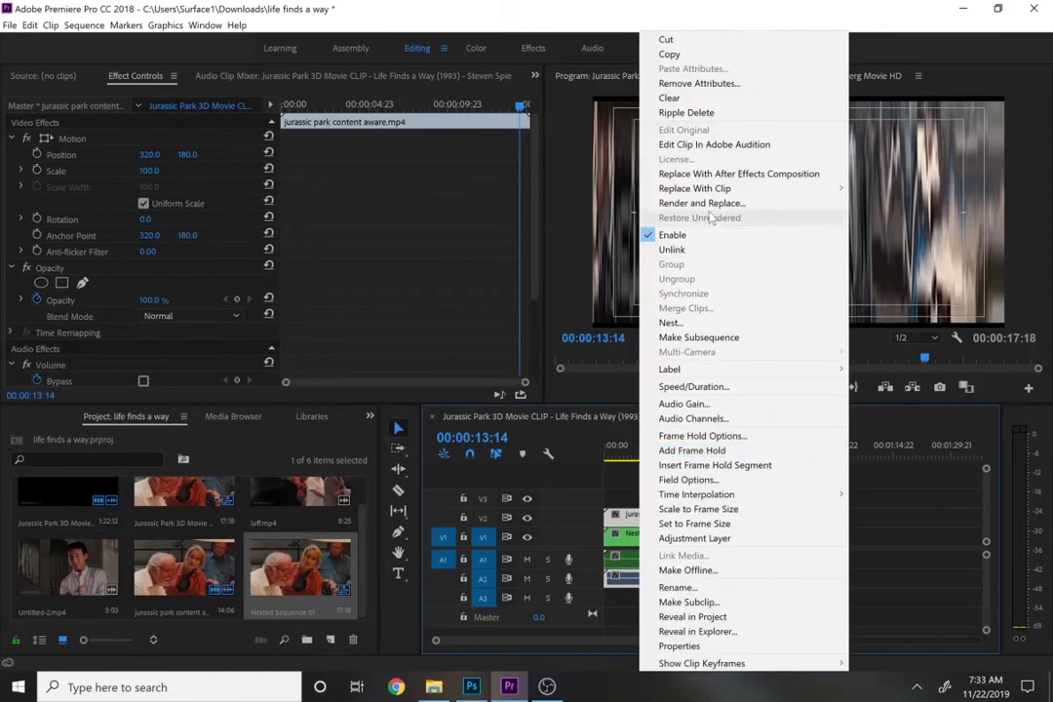
pyautogui.click(693, 387)
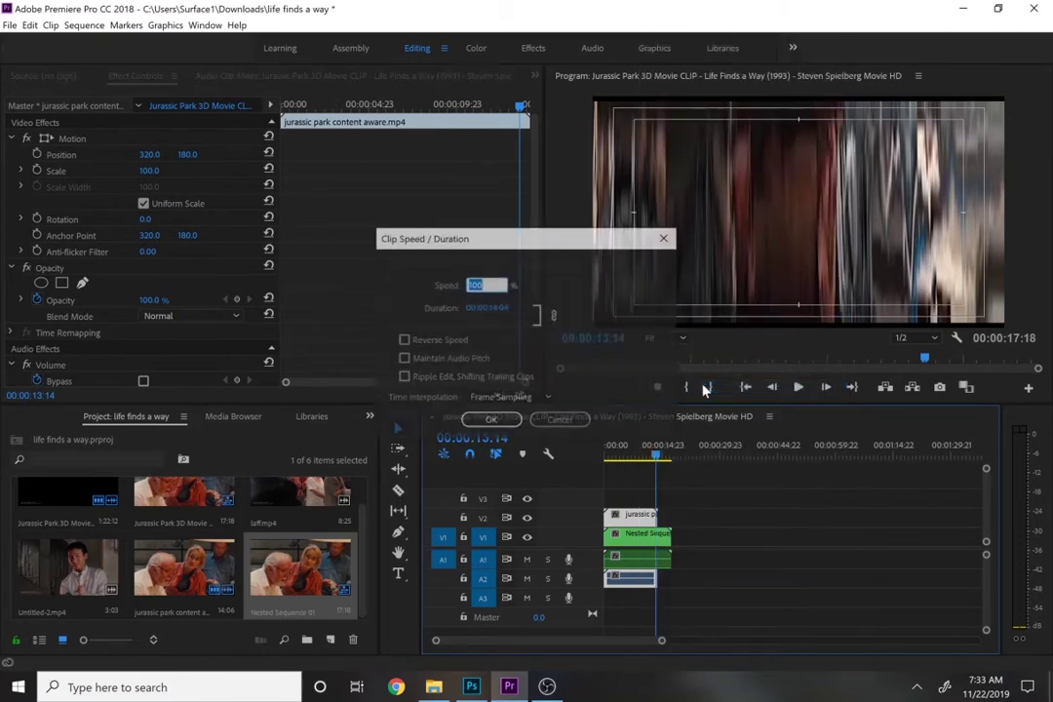
pyautogui.click(495, 308)
pyautogui.click(496, 307)
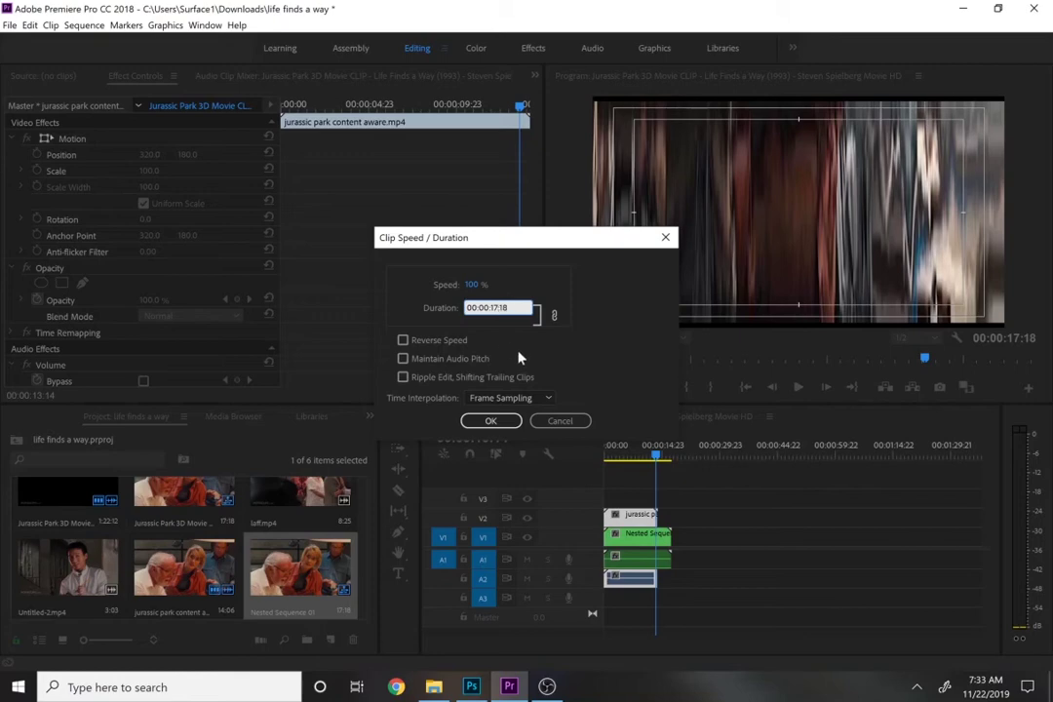
pyautogui.click(490, 421)
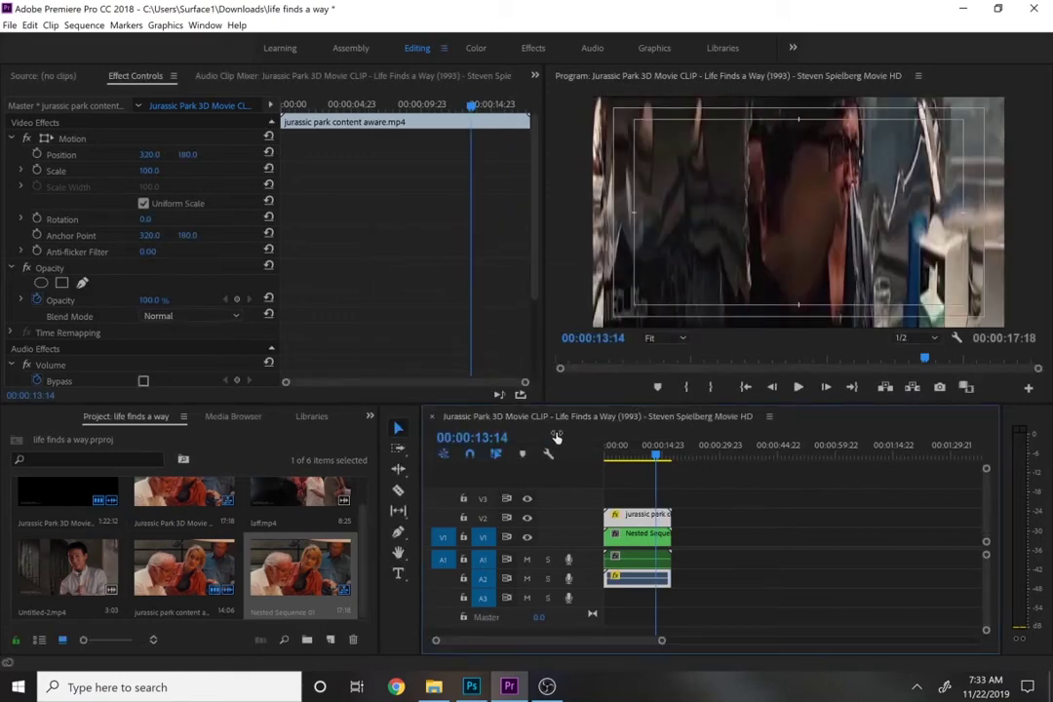
pyautogui.press('Home')
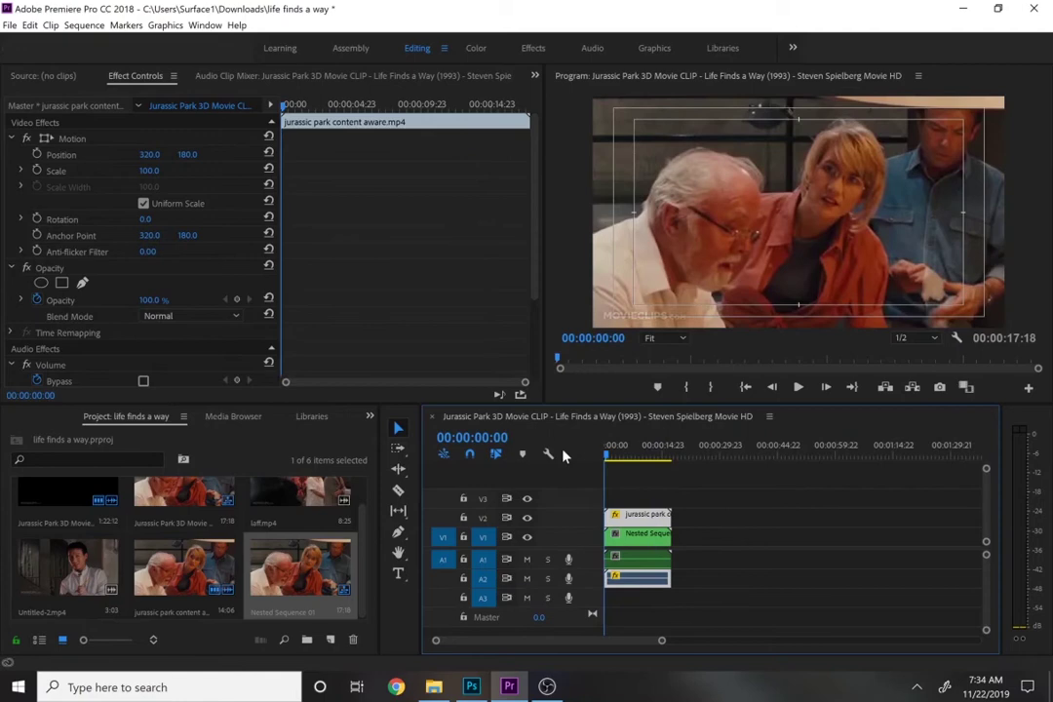
pyautogui.press('space')
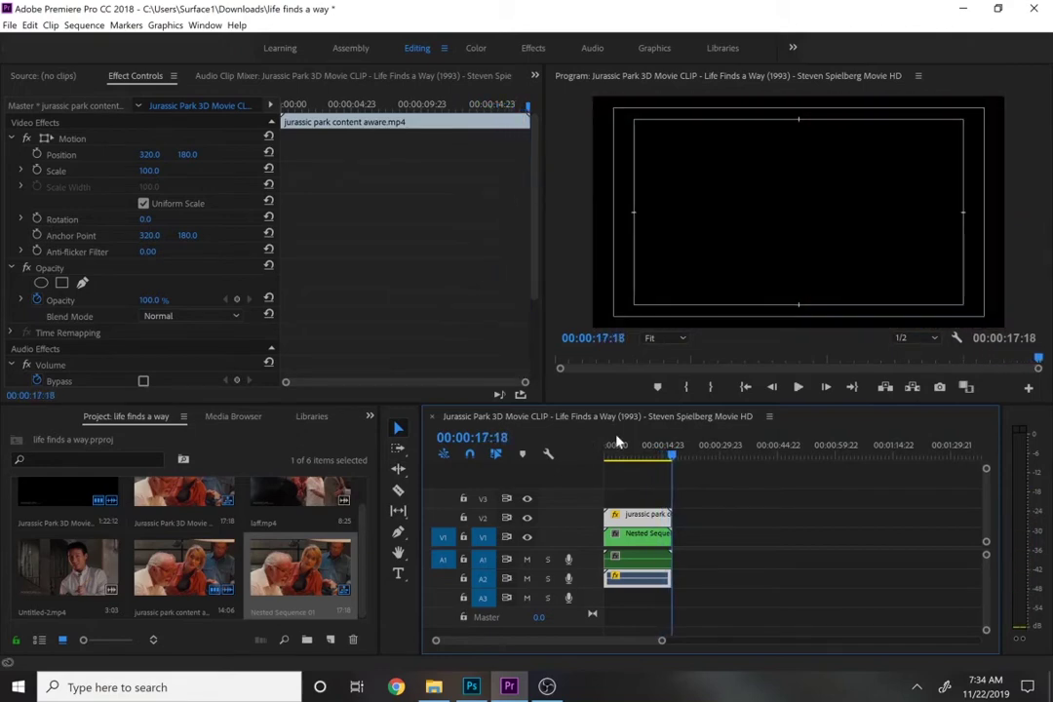
pyautogui.click(626, 451)
pyautogui.press('Home')
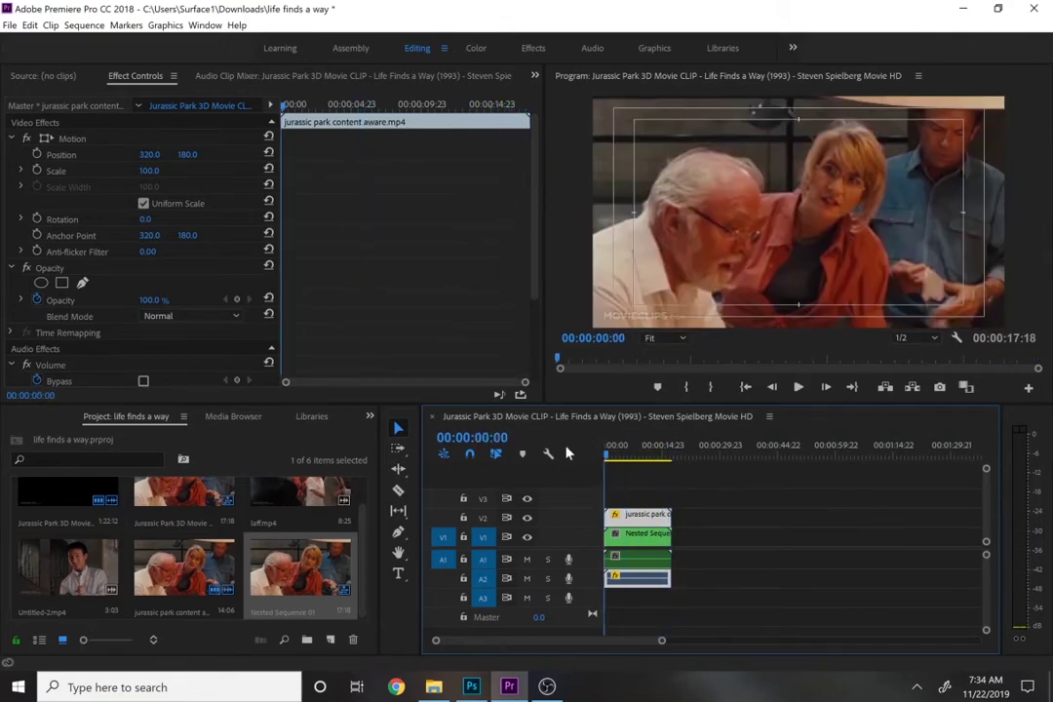
# Step: Show the Effects panel and drag Phaser from Audio Effects onto the A2 clip
pyautogui.click(368, 417)
pyautogui.click(392, 504)
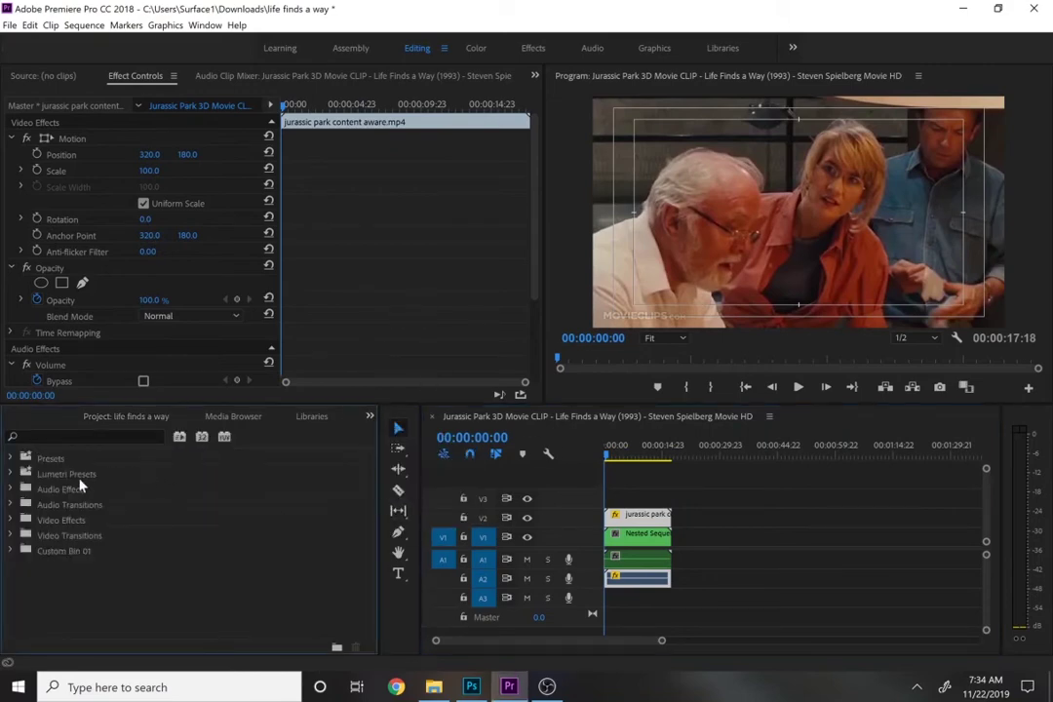
pyautogui.click(11, 489)
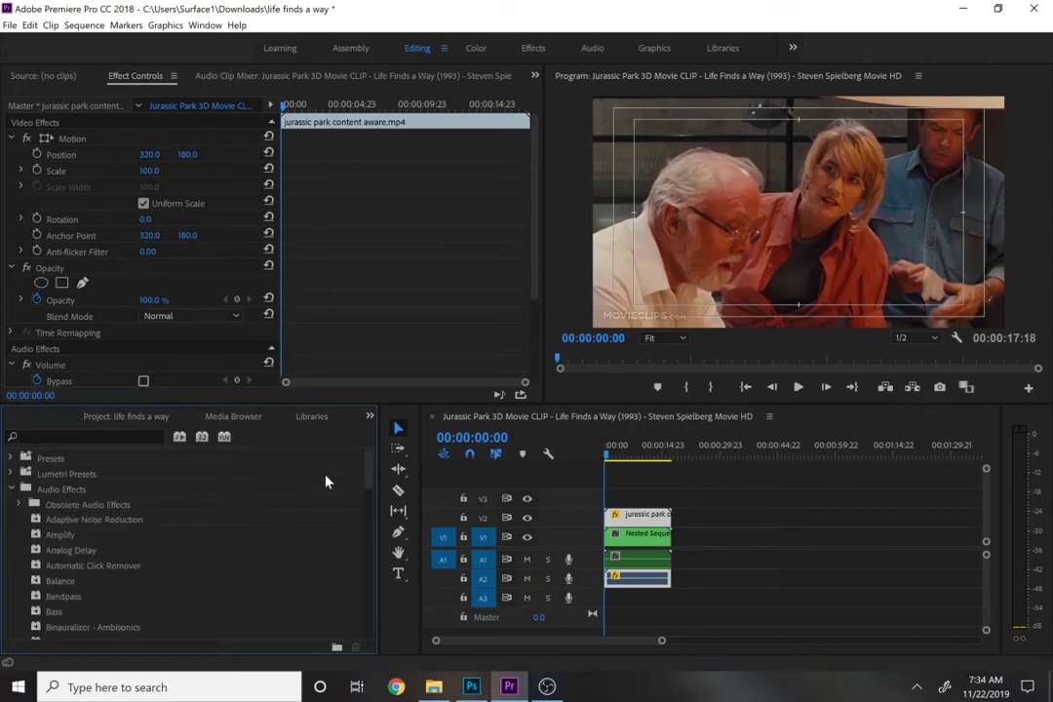
pyautogui.moveTo(369, 480); pyautogui.dragTo(358, 590)
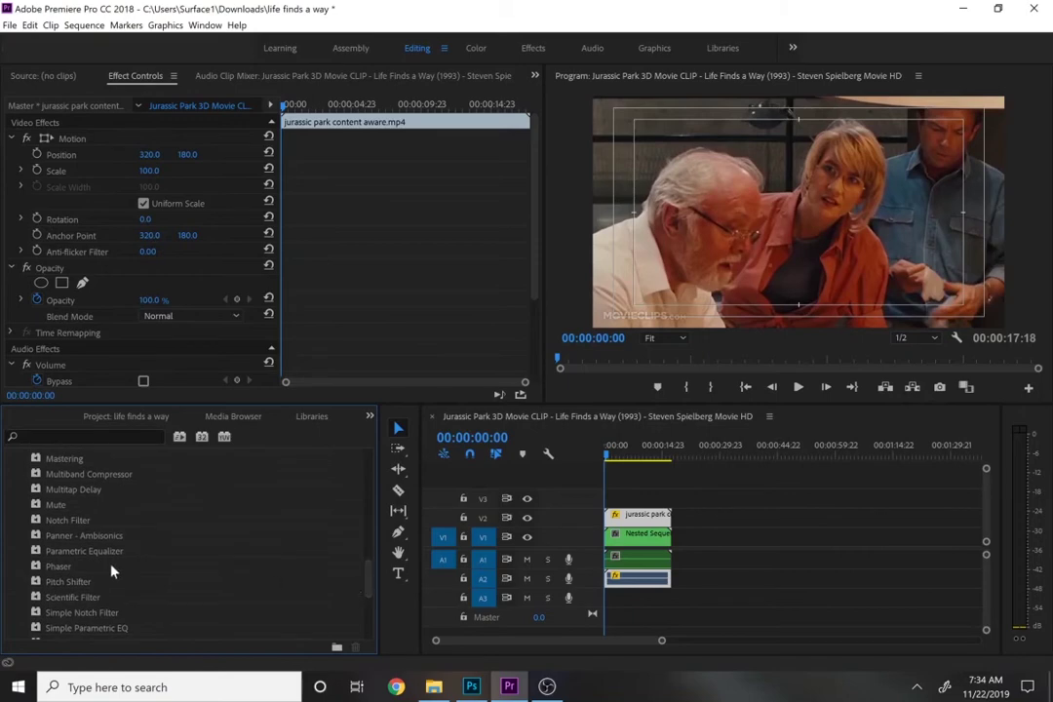
pyautogui.moveTo(60, 568); pyautogui.dragTo(617, 591)
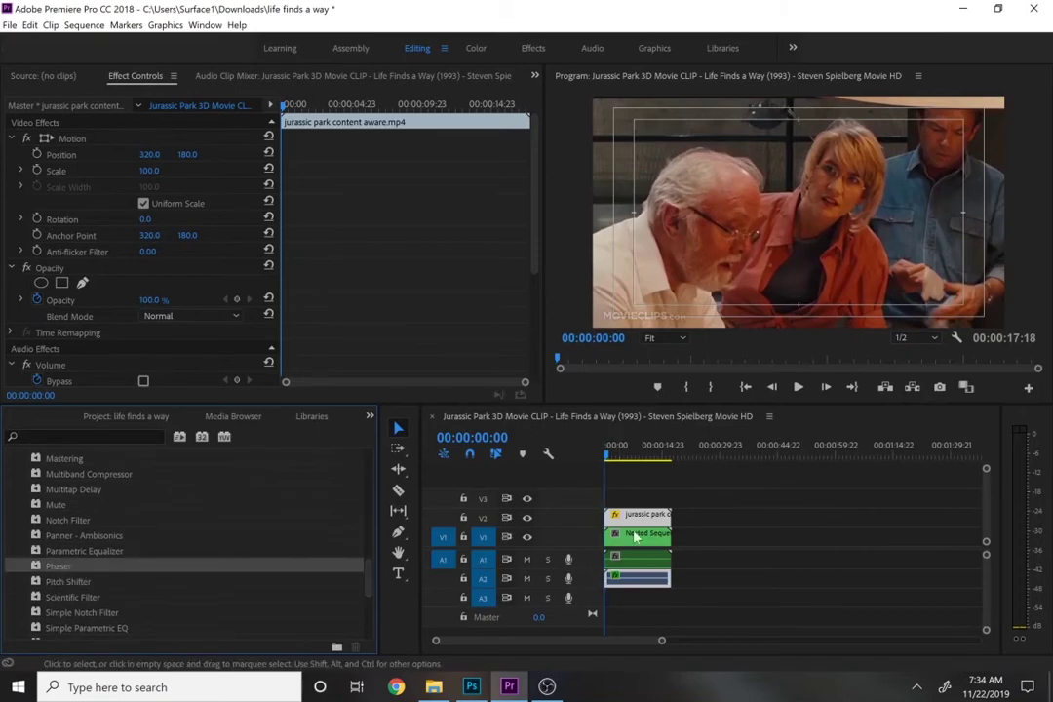
pyautogui.moveTo(532, 212); pyautogui.dragTo(539, 333)
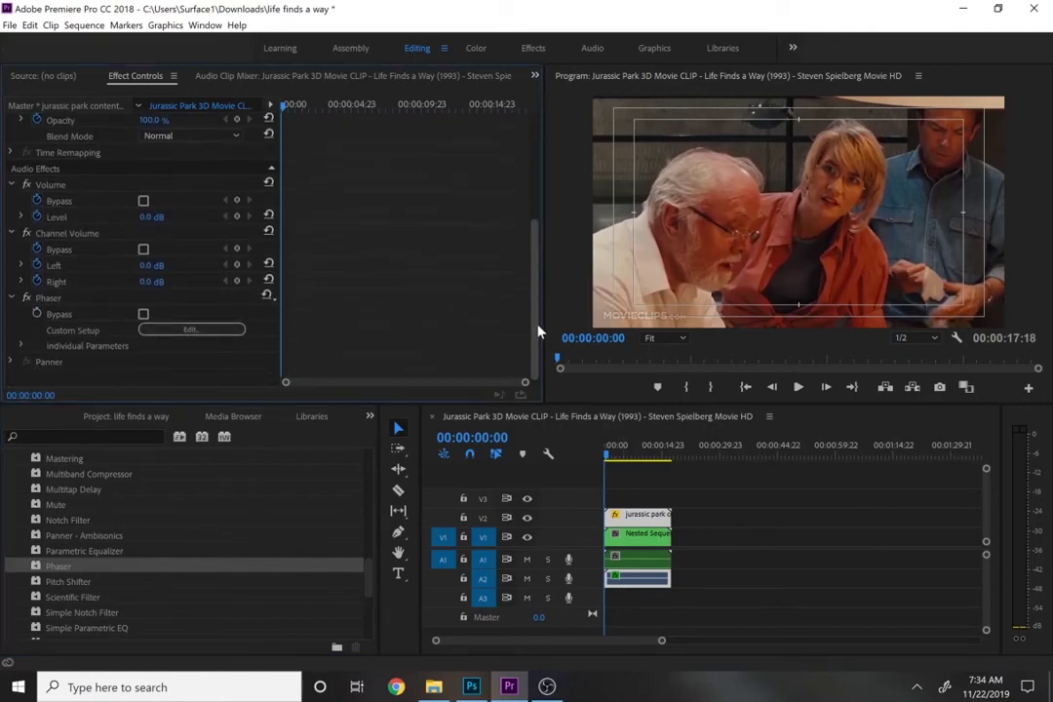
# Step: Open the Phaser editor and preview the Bubble Popper preset
pyautogui.click(165, 333)
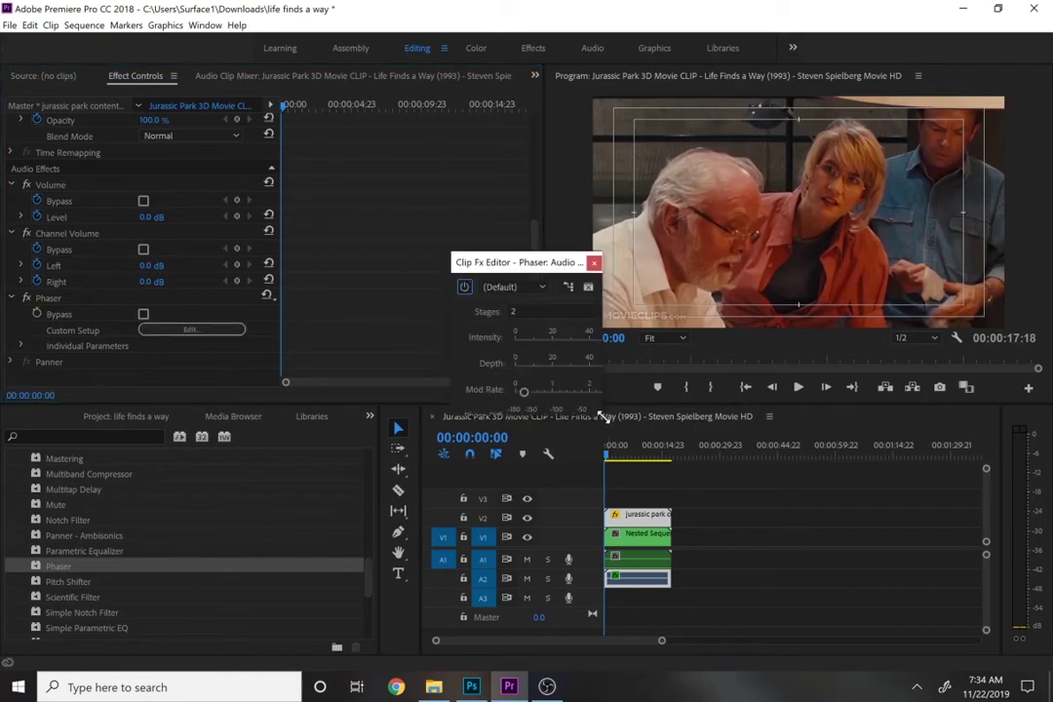
pyautogui.moveTo(614, 426); pyautogui.dragTo(874, 529)
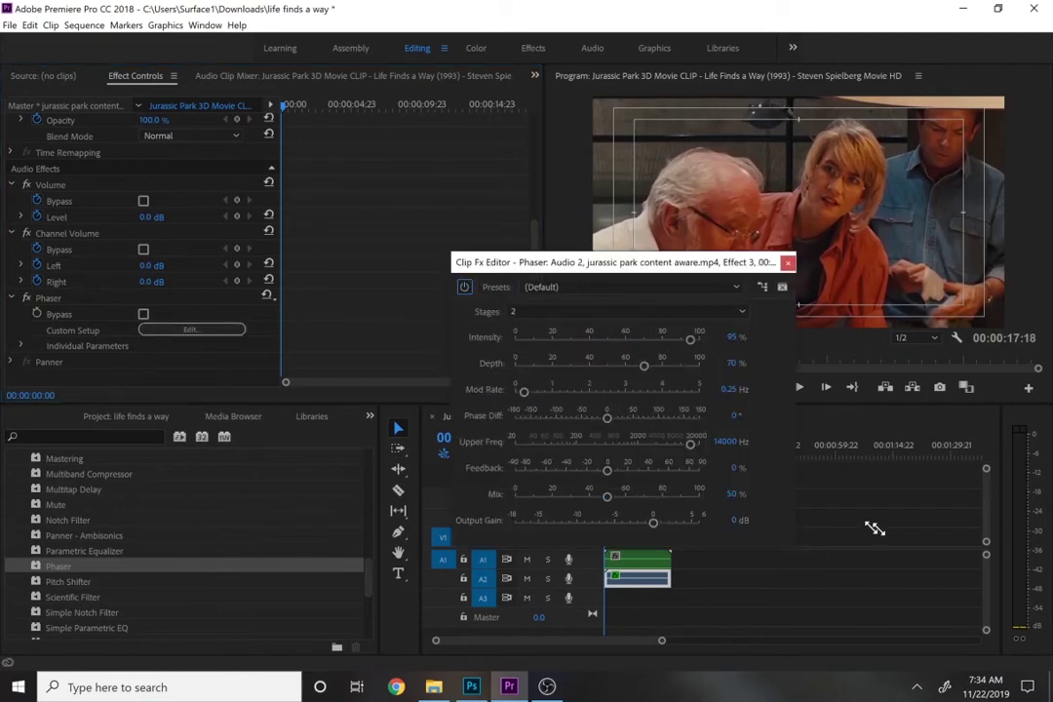
pyautogui.click(684, 288)
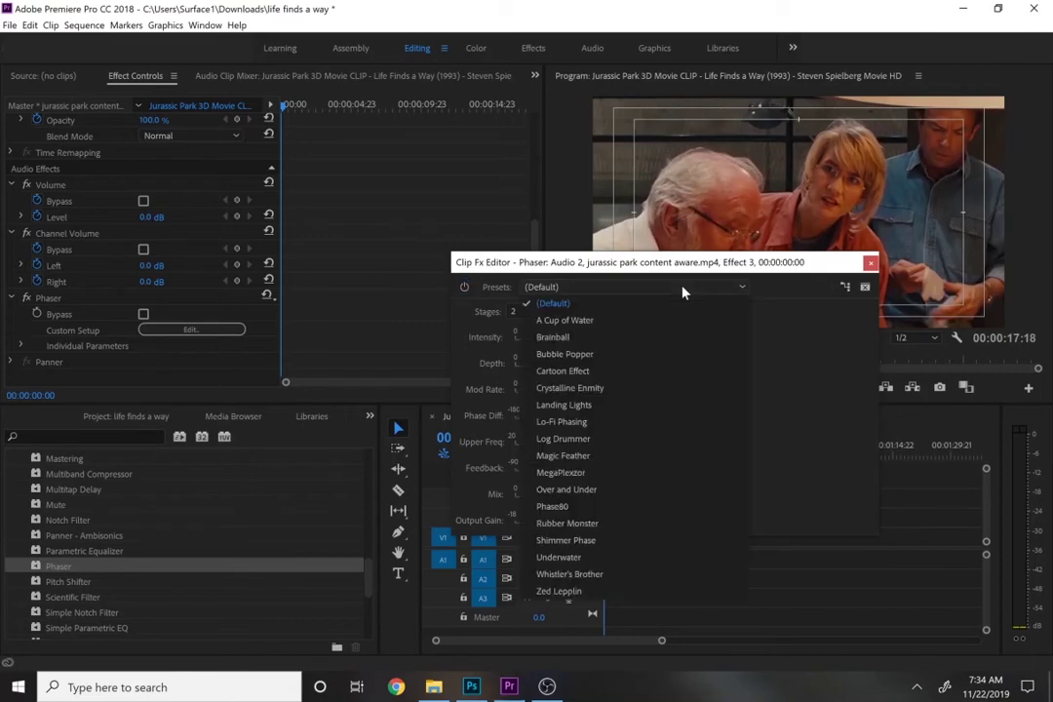
pyautogui.click(549, 357)
pyautogui.press('space')
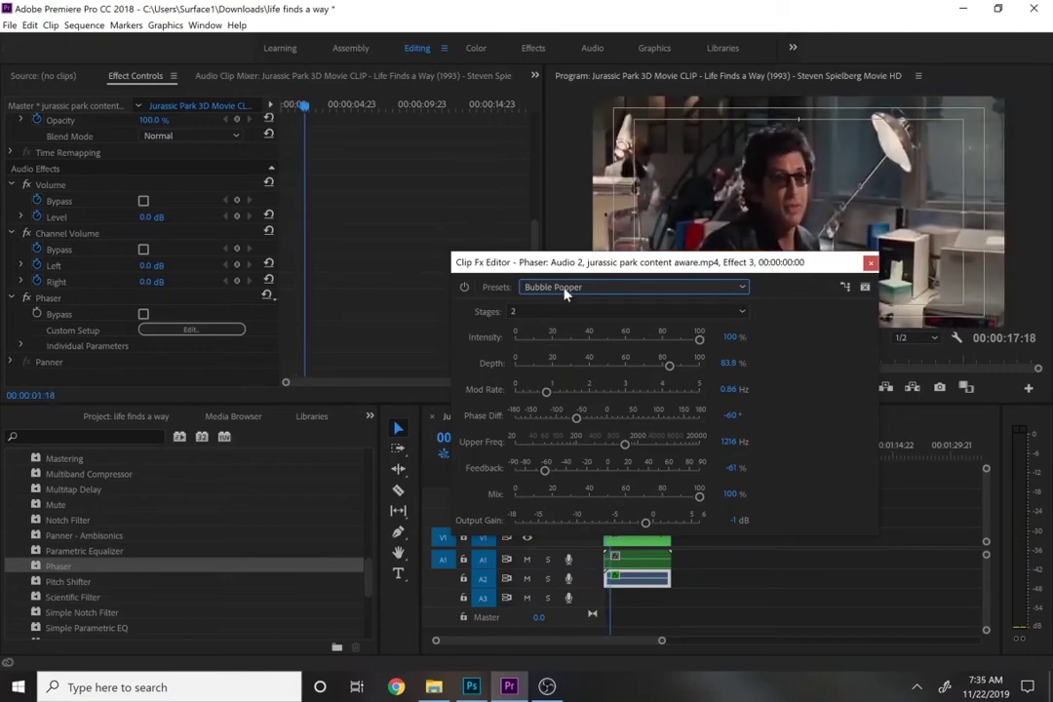
# Step: Switch the Phaser to the Phase80 preset and close the editor
pyautogui.click(564, 289)
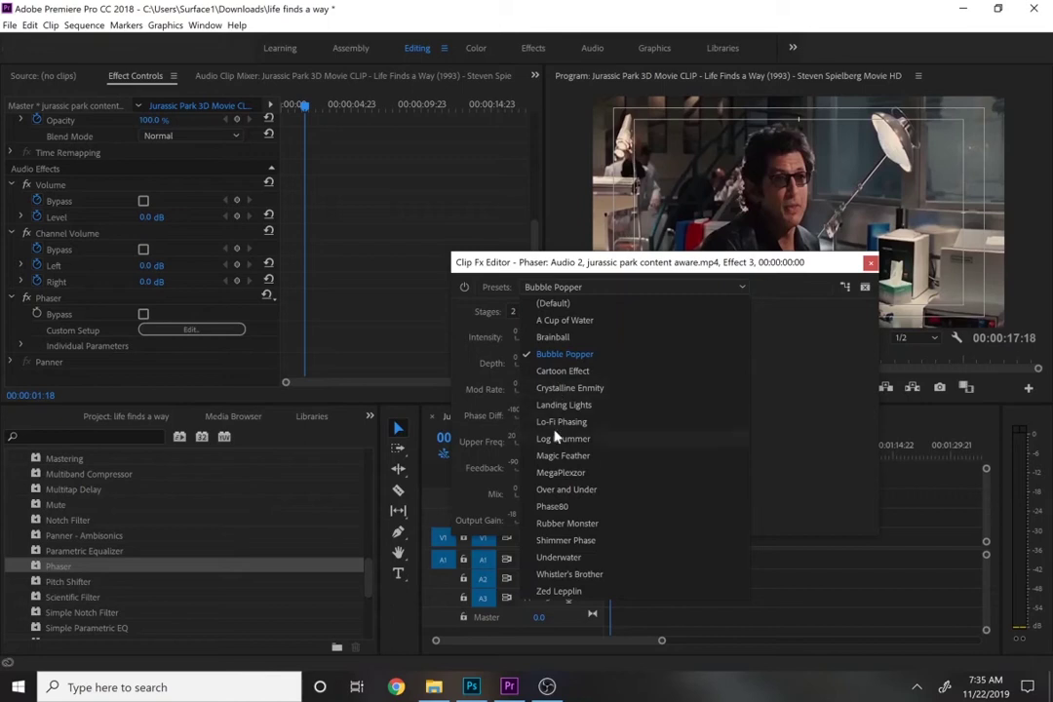
pyautogui.click(565, 508)
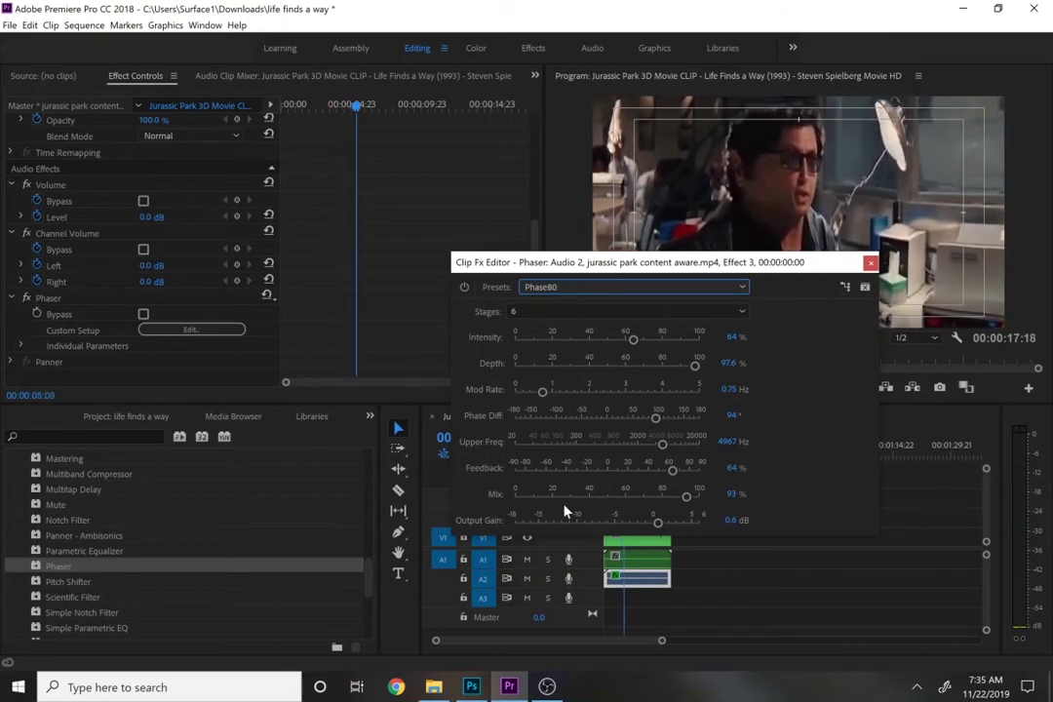
pyautogui.click(553, 287)
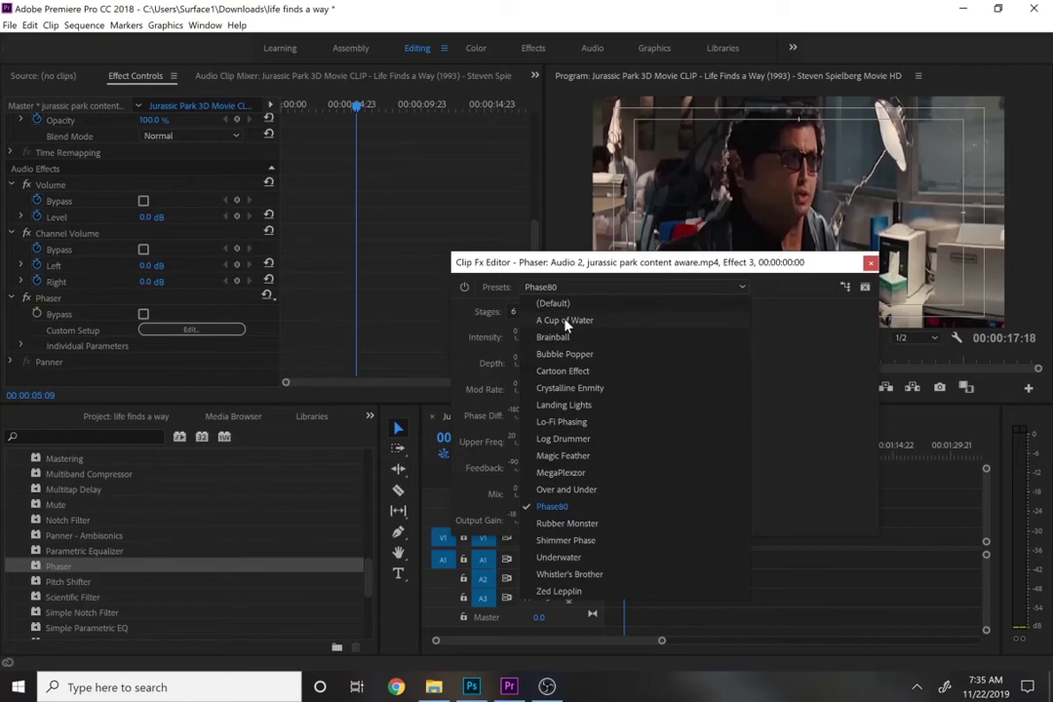
pyautogui.moveTo(706, 270); pyautogui.dragTo(521, 203)
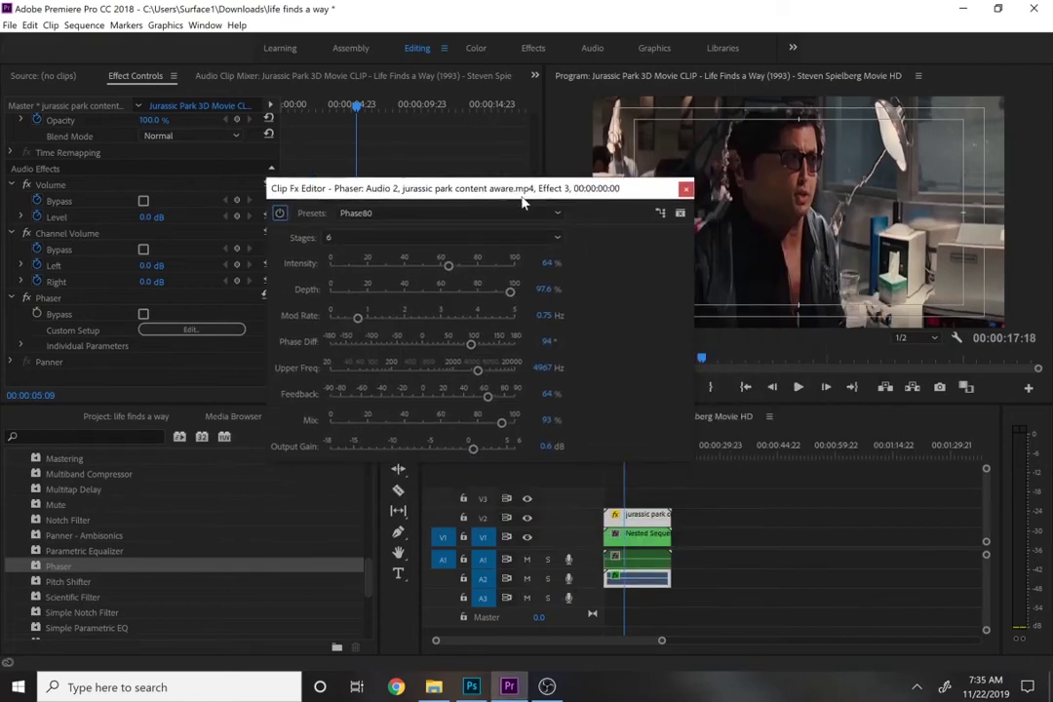
pyautogui.click(688, 561)
# Step: Apply the Phaser effect to the A1 audio clip under Nested Sequence 01
pyautogui.click(667, 542)
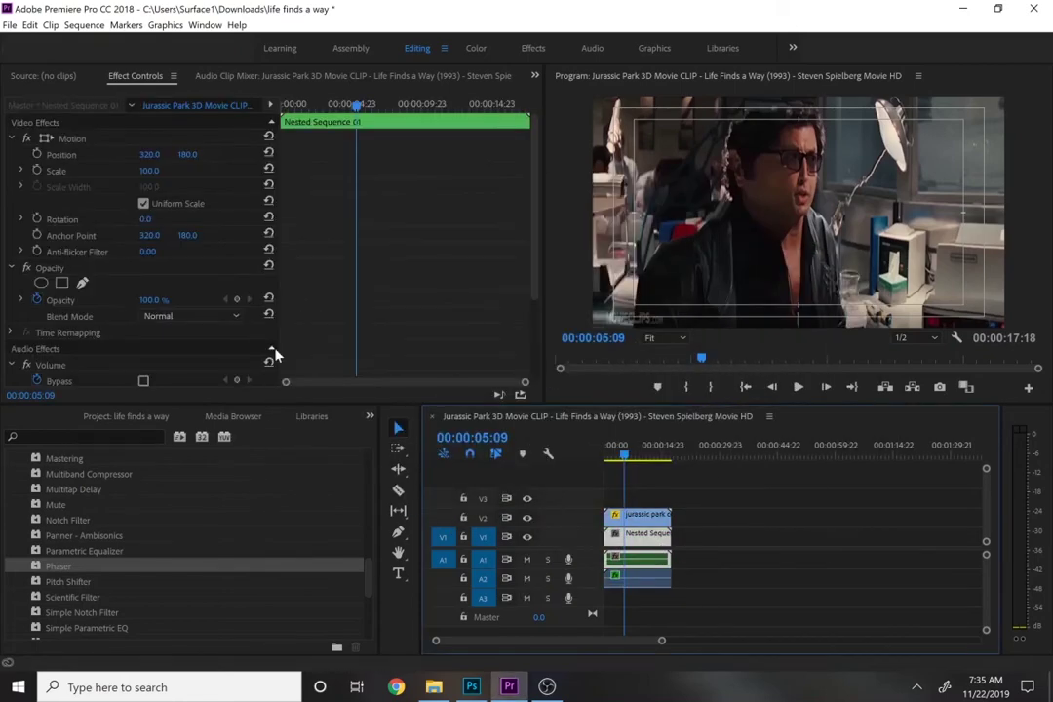
pyautogui.moveTo(78, 566); pyautogui.dragTo(630, 568)
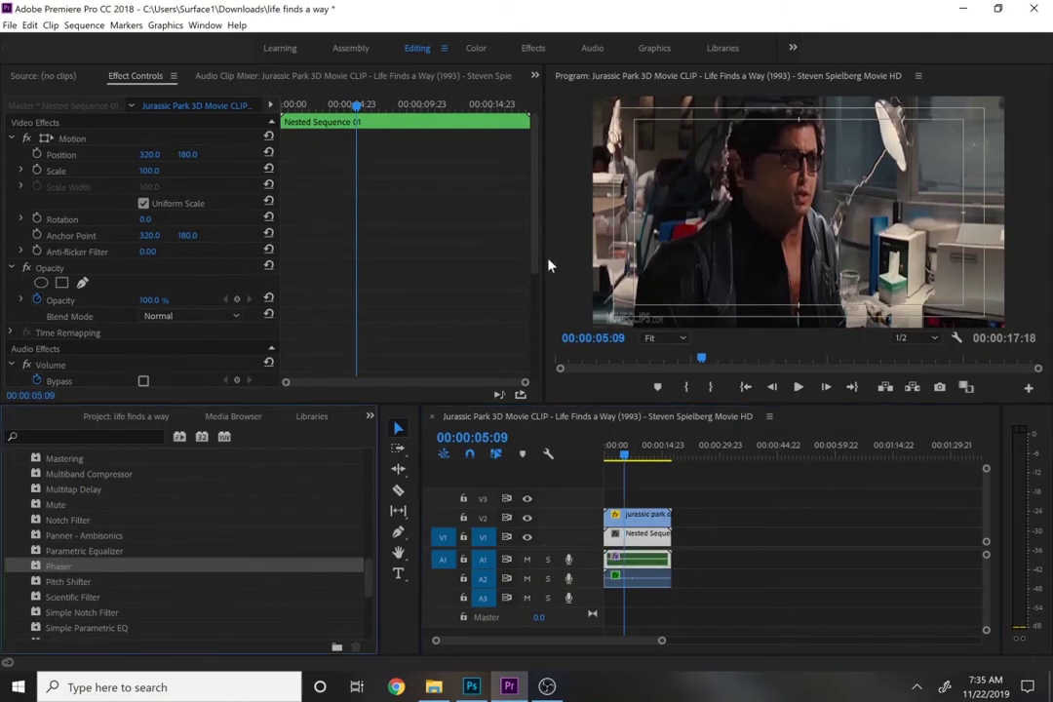
pyautogui.scroll(-3, 510, 331)
# Step: Give the Phaser the Brainball preset, preview it, and expand its individual parameters
pyautogui.click(210, 363)
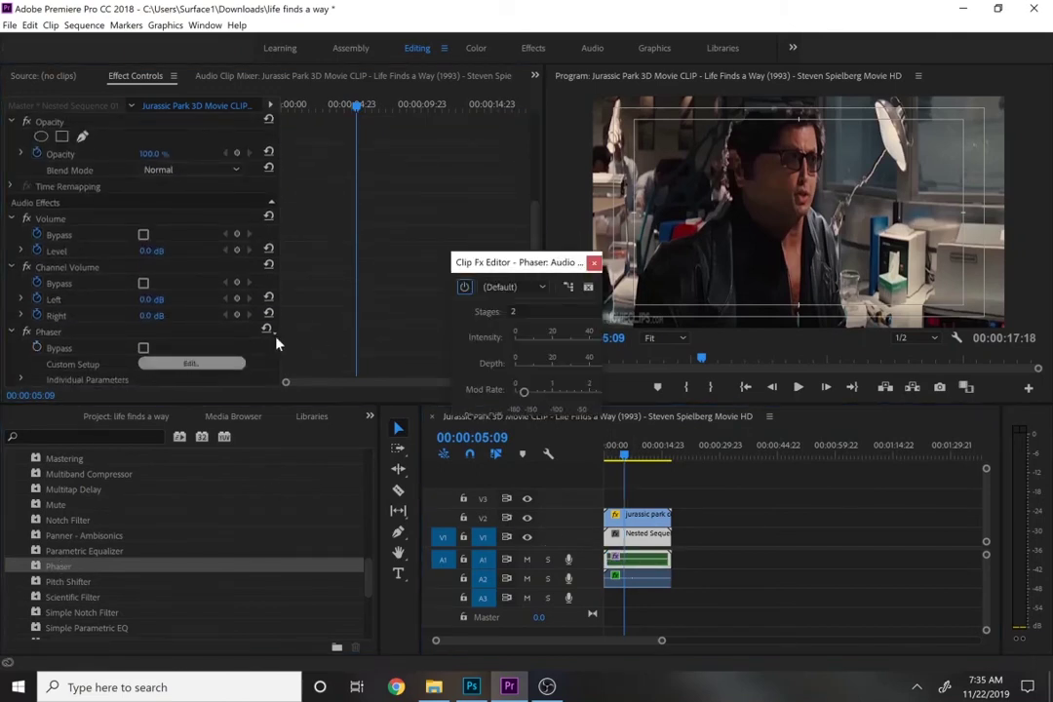
pyautogui.click(509, 287)
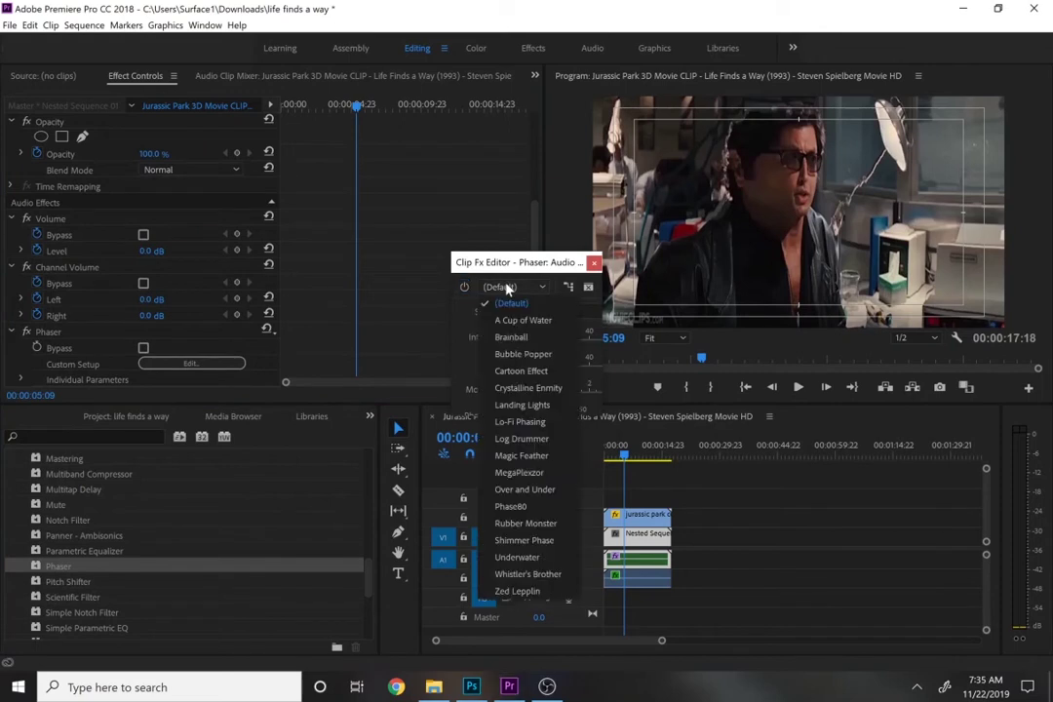
pyautogui.click(498, 338)
pyautogui.press('space')
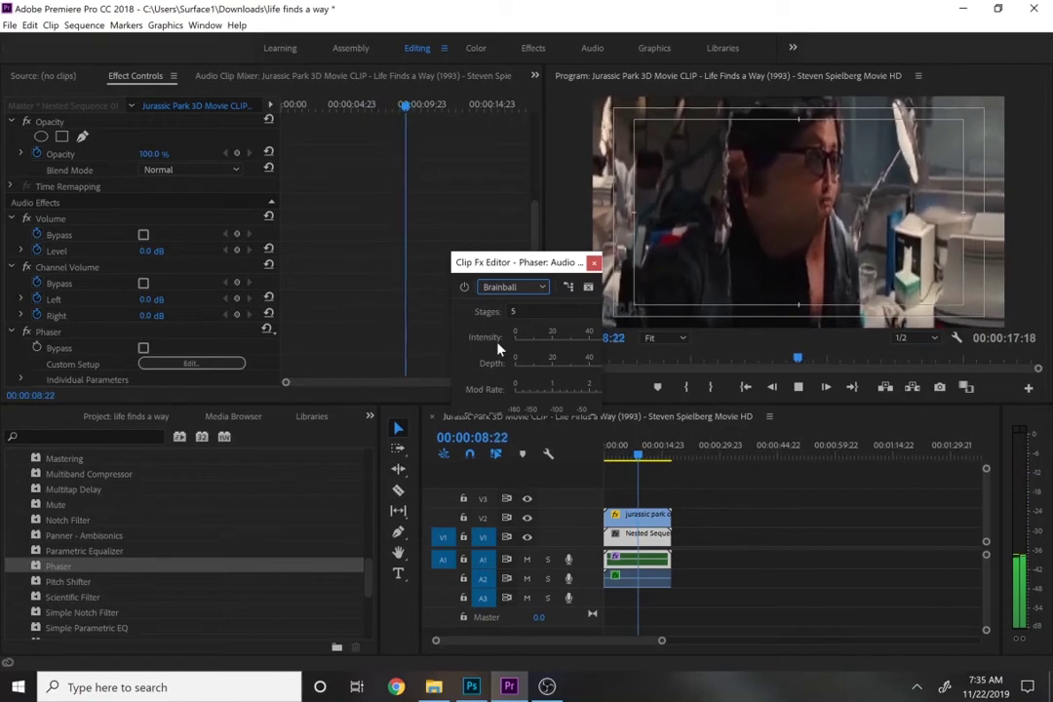
pyautogui.press('space')
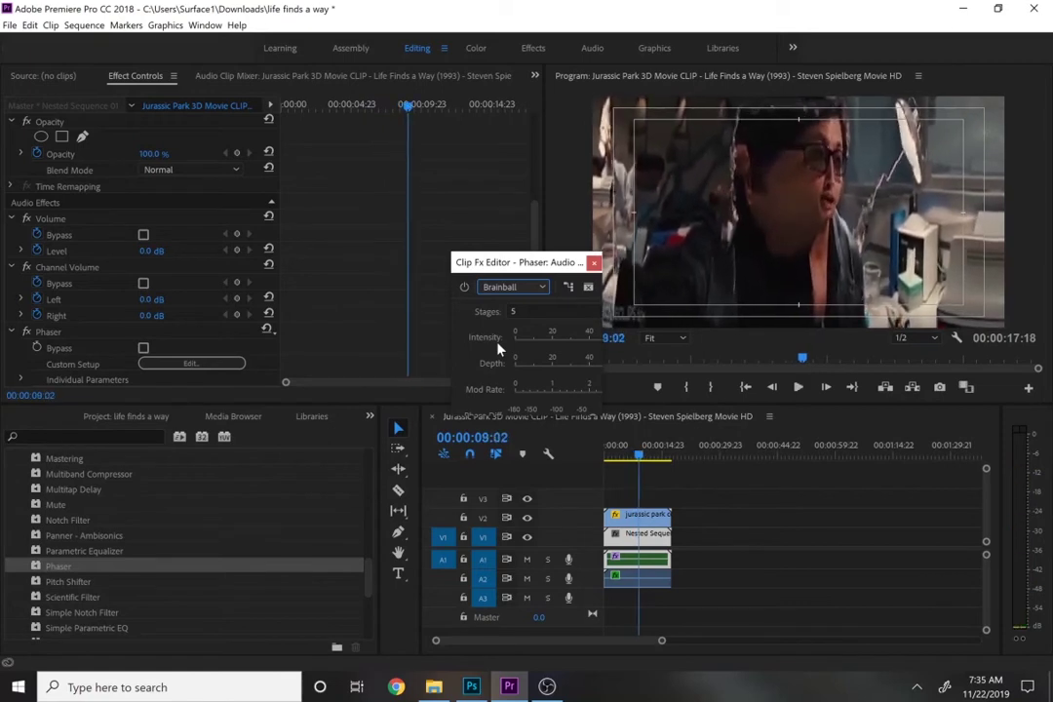
pyautogui.click(594, 262)
pyautogui.moveTo(536, 242); pyautogui.dragTo(538, 296)
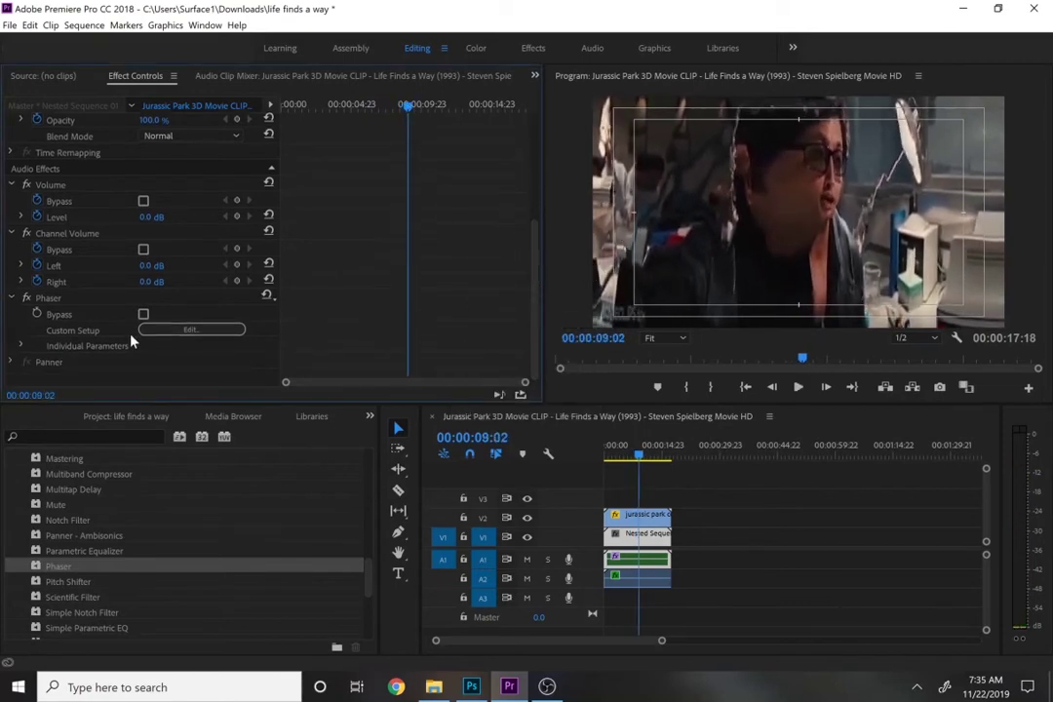
pyautogui.click(20, 346)
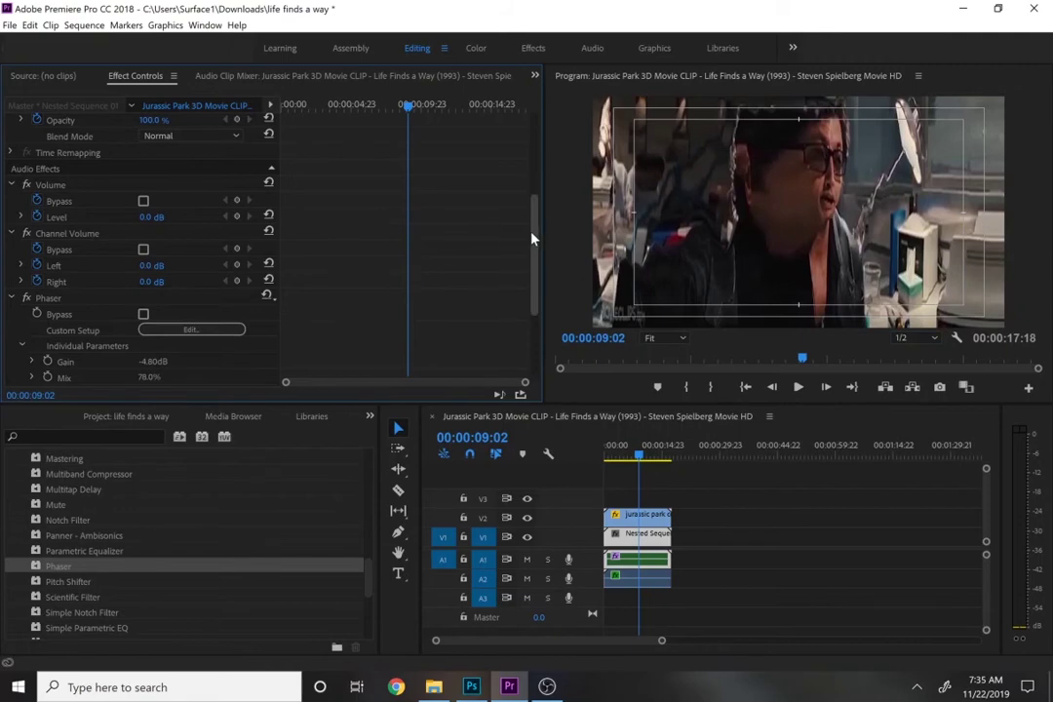
# Step: Keyframe Phaser Mix at 78% at the clip end and 0% at the start, then preview
pyautogui.moveTo(536, 230); pyautogui.dragTo(536, 348)
pyautogui.moveTo(410, 105); pyautogui.dragTo(214, 92)
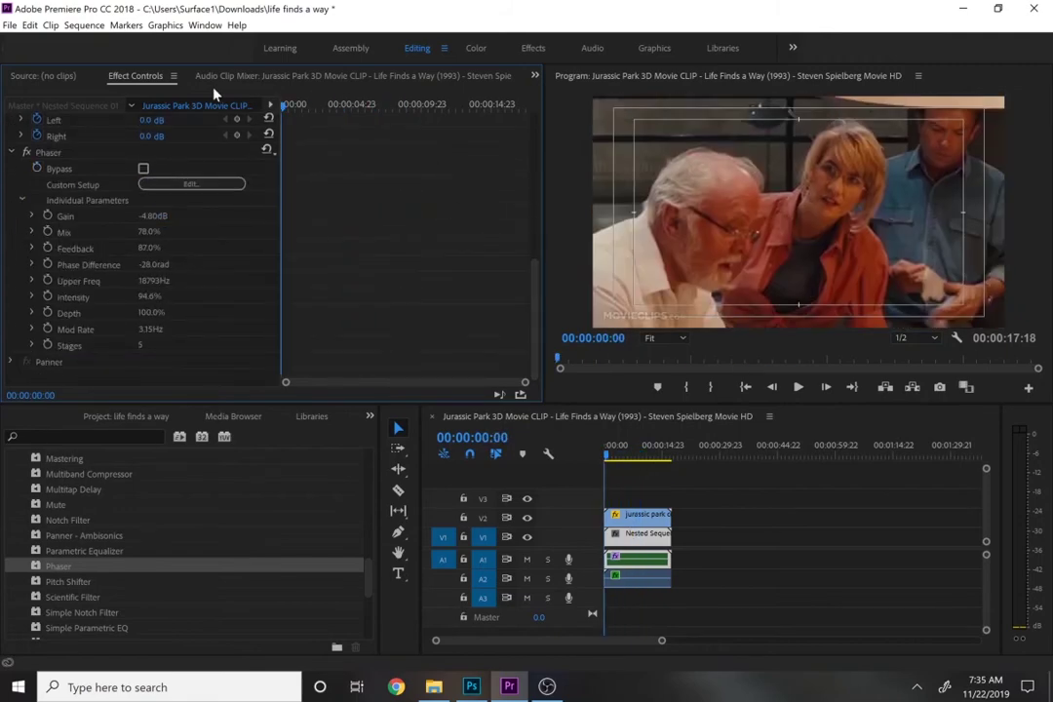
pyautogui.click(47, 232)
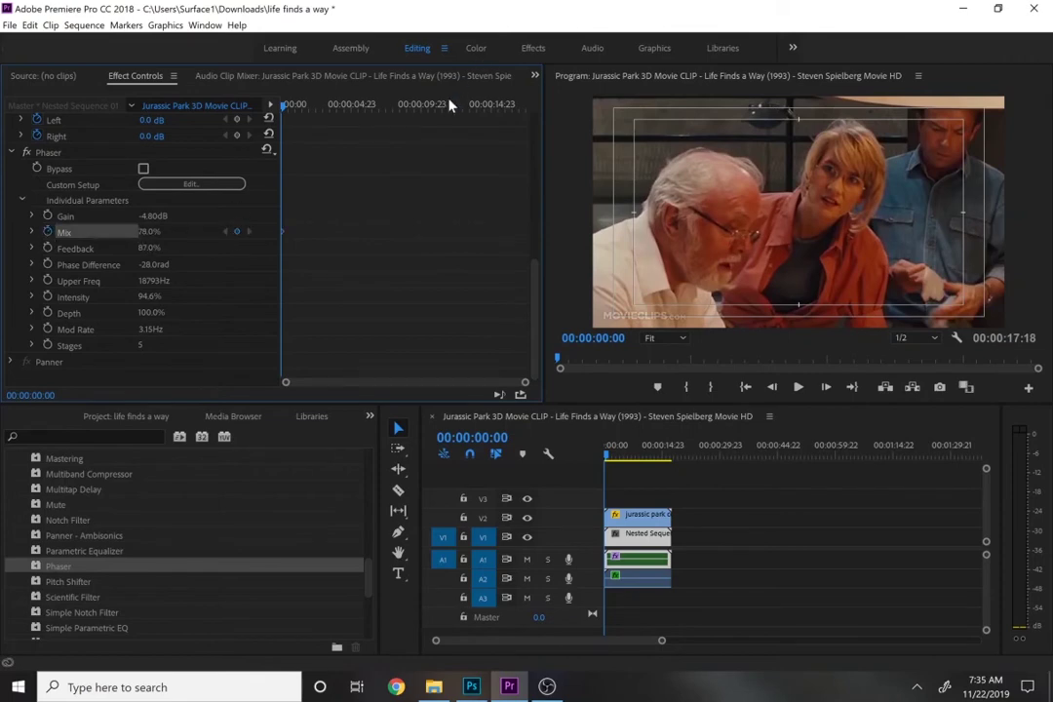
pyautogui.moveTo(450, 105); pyautogui.dragTo(557, 151)
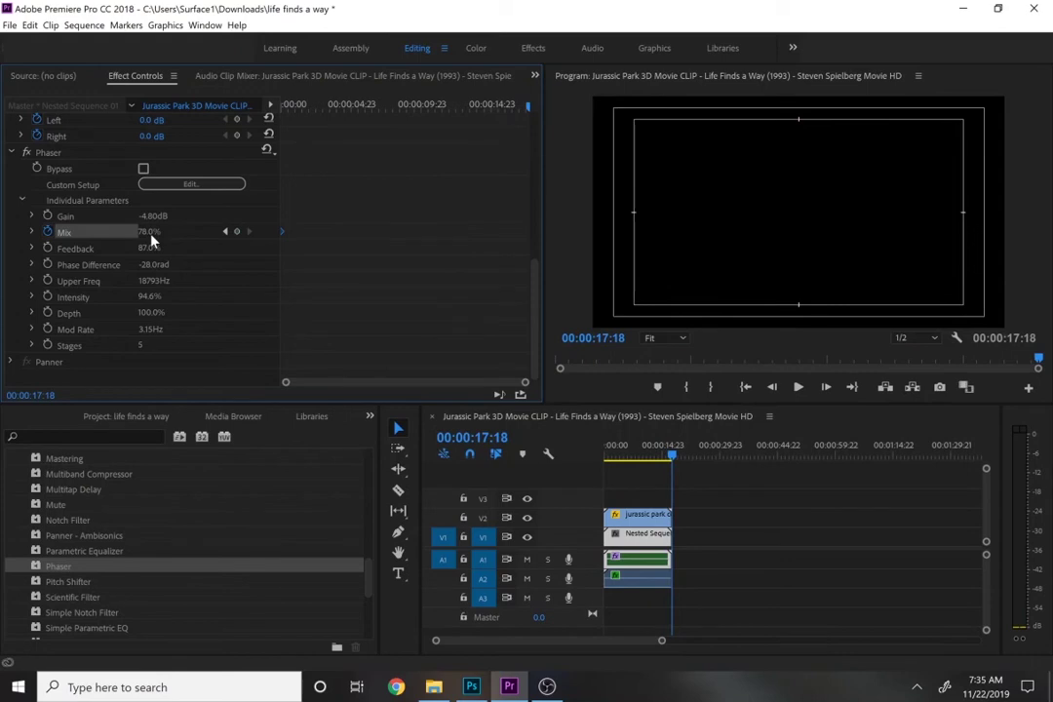
pyautogui.click(225, 233)
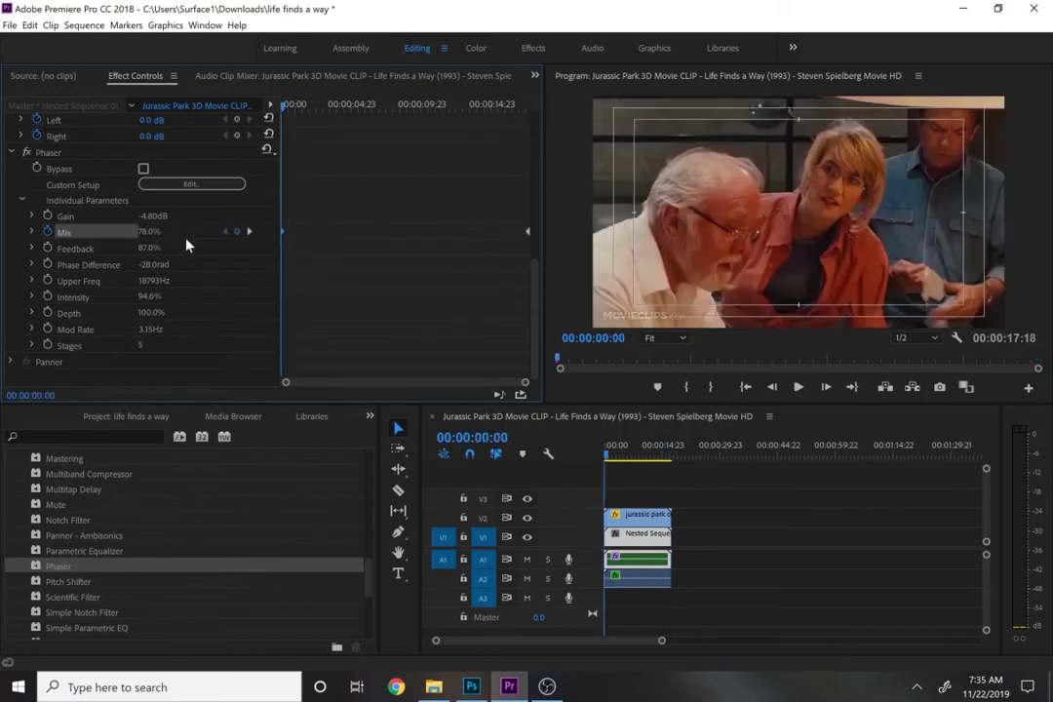
pyautogui.click(32, 232)
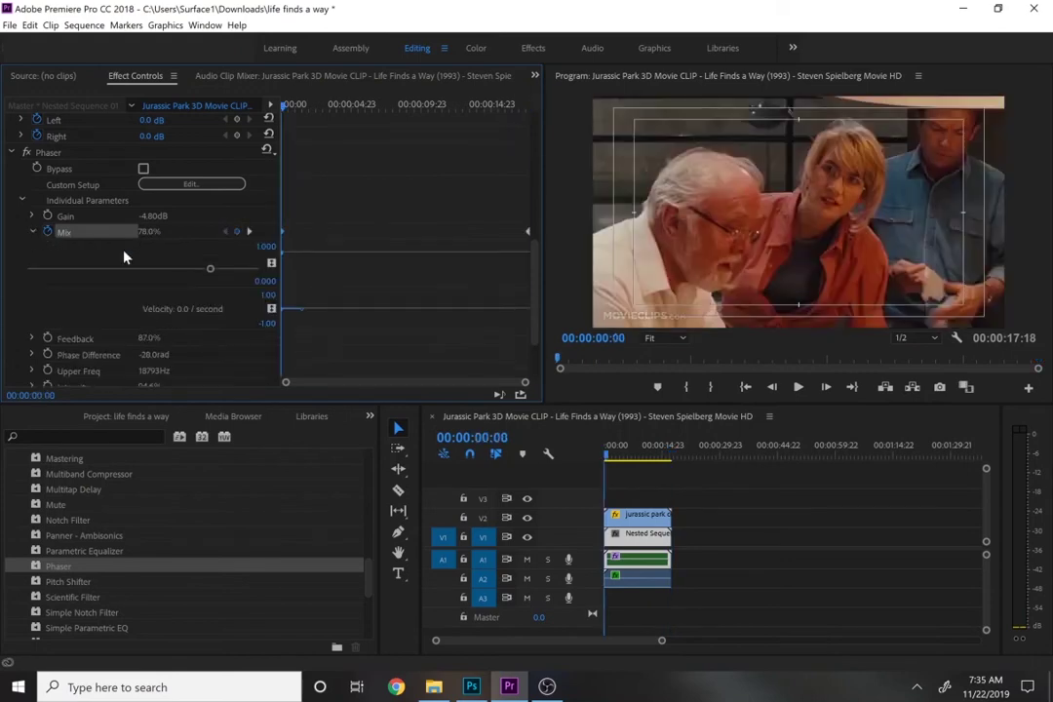
pyautogui.moveTo(209, 276); pyautogui.dragTo(1, 277)
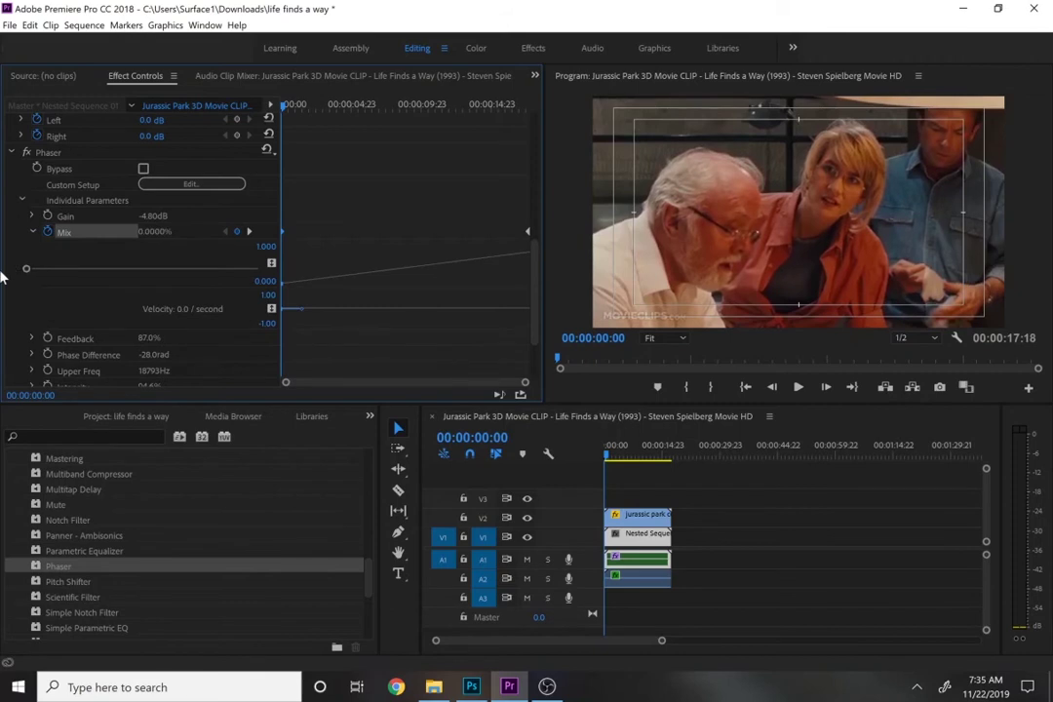
pyautogui.press('space')
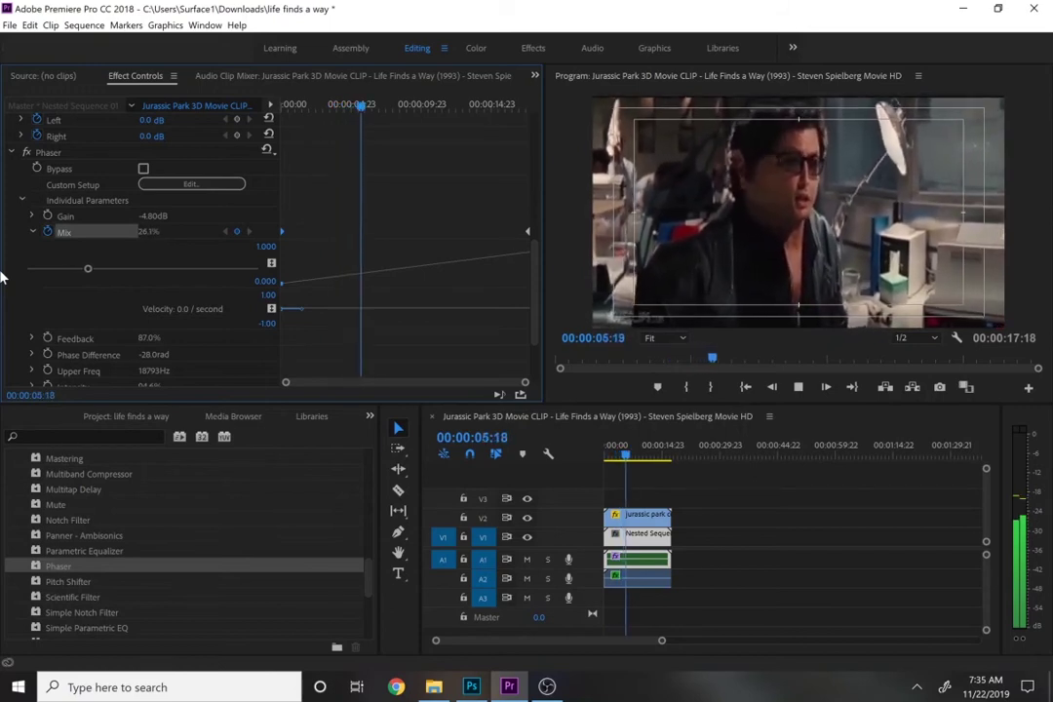
pyautogui.press('space')
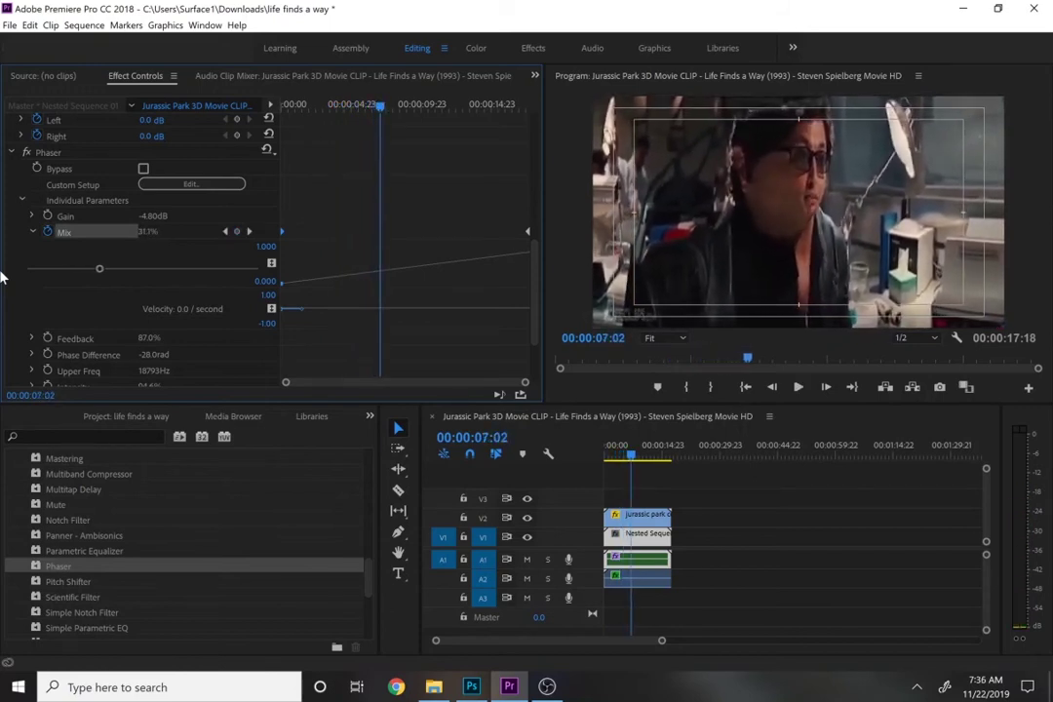
pyautogui.click(13, 153)
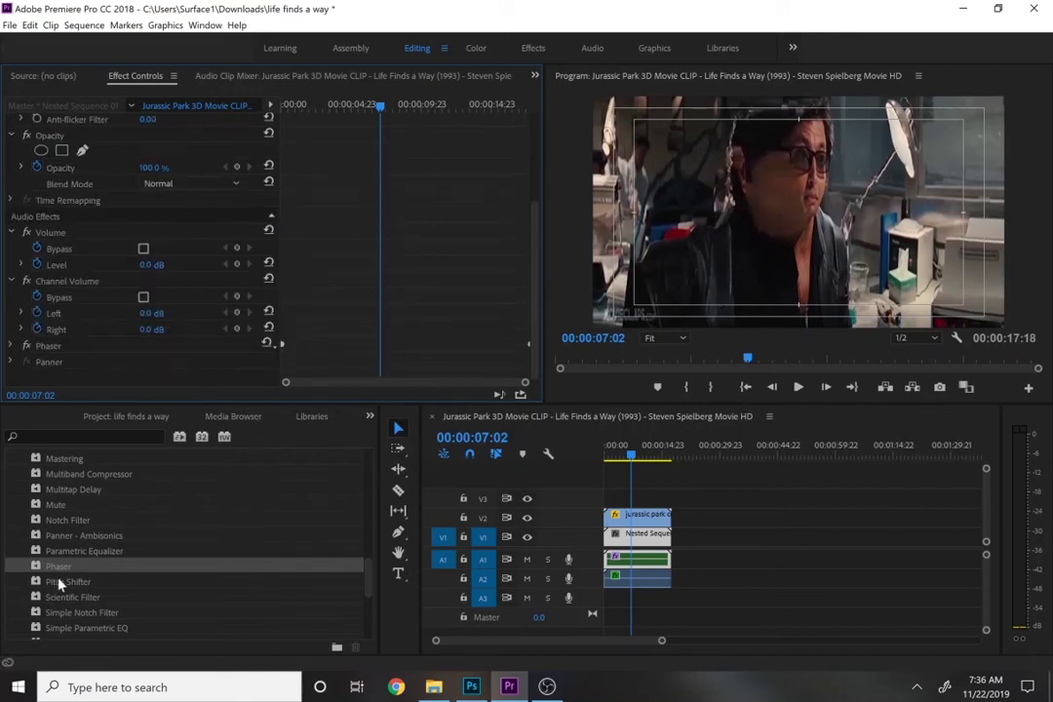
# Step: Apply Pitch Shifter to the A1 clip and expand its individual parameters
pyautogui.moveTo(59, 583); pyautogui.dragTo(614, 557)
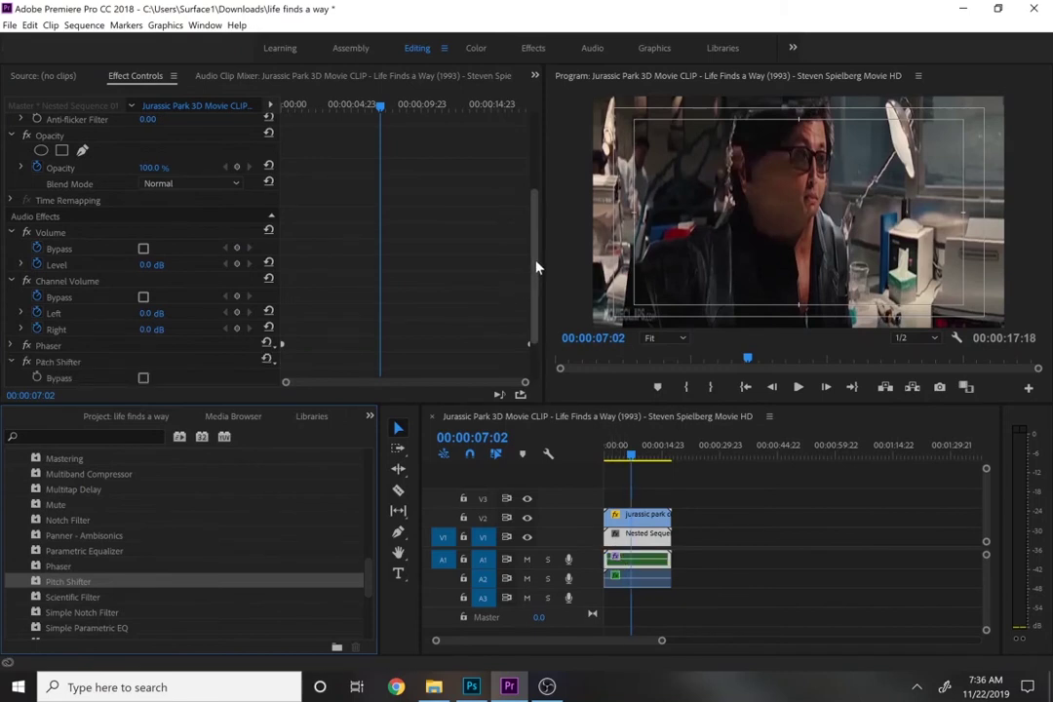
pyautogui.moveTo(535, 265); pyautogui.dragTo(544, 317)
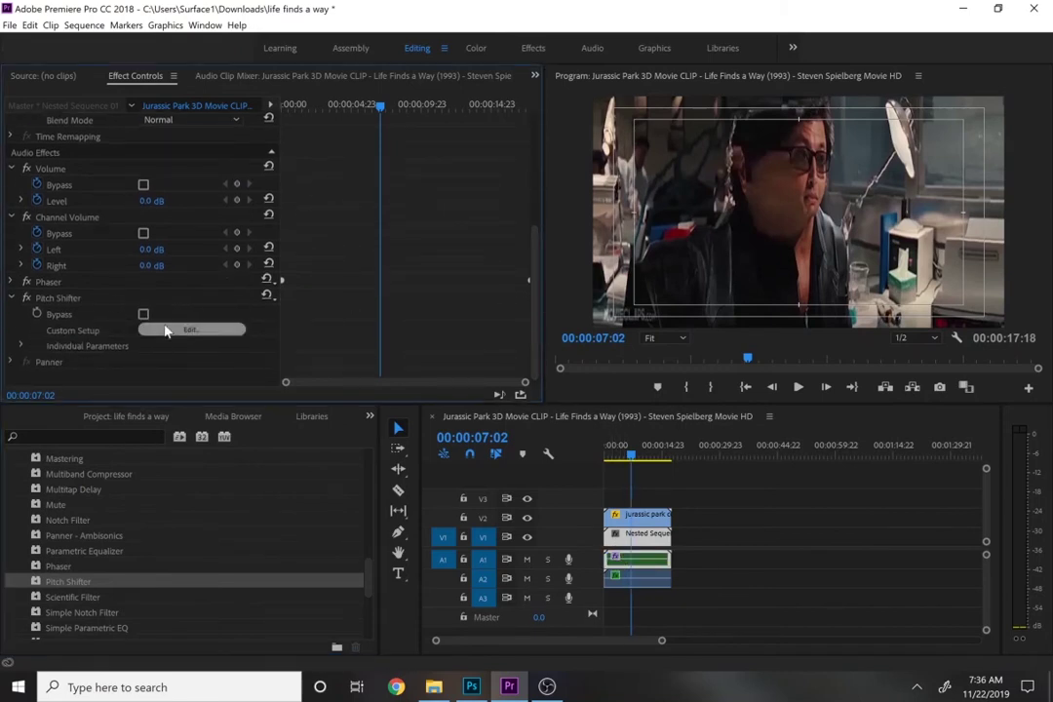
pyautogui.click(23, 346)
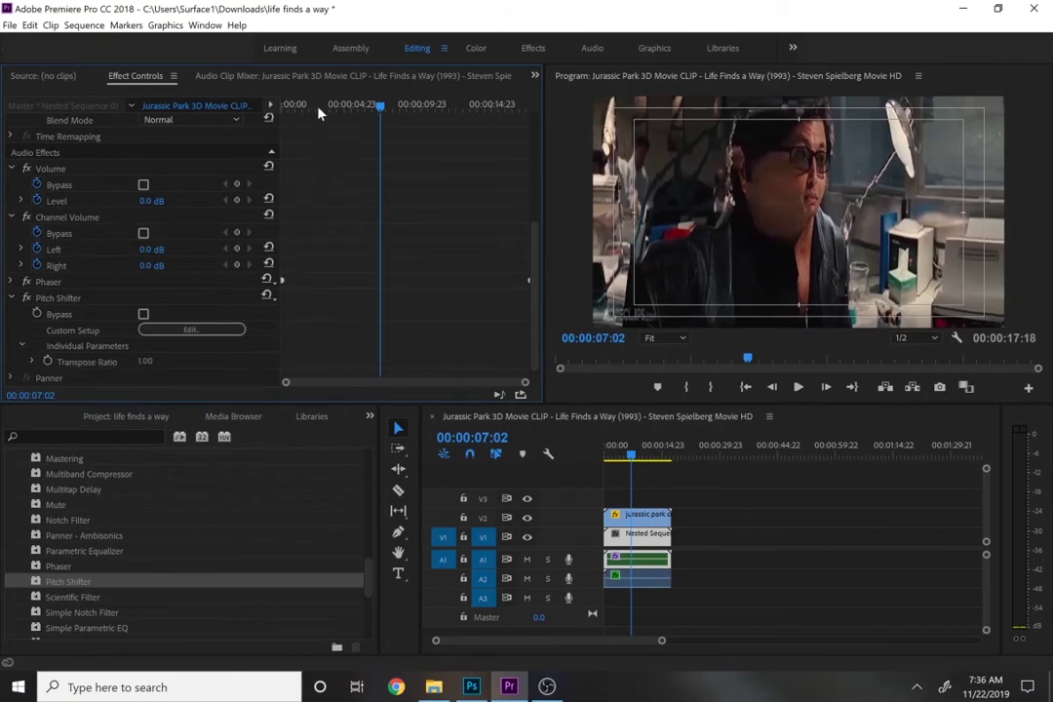
# Step: Keyframe Transpose Ratio from 1.00 at the start to 1.31 at the end, then preview
pyautogui.moveTo(322, 105); pyautogui.dragTo(178, 117)
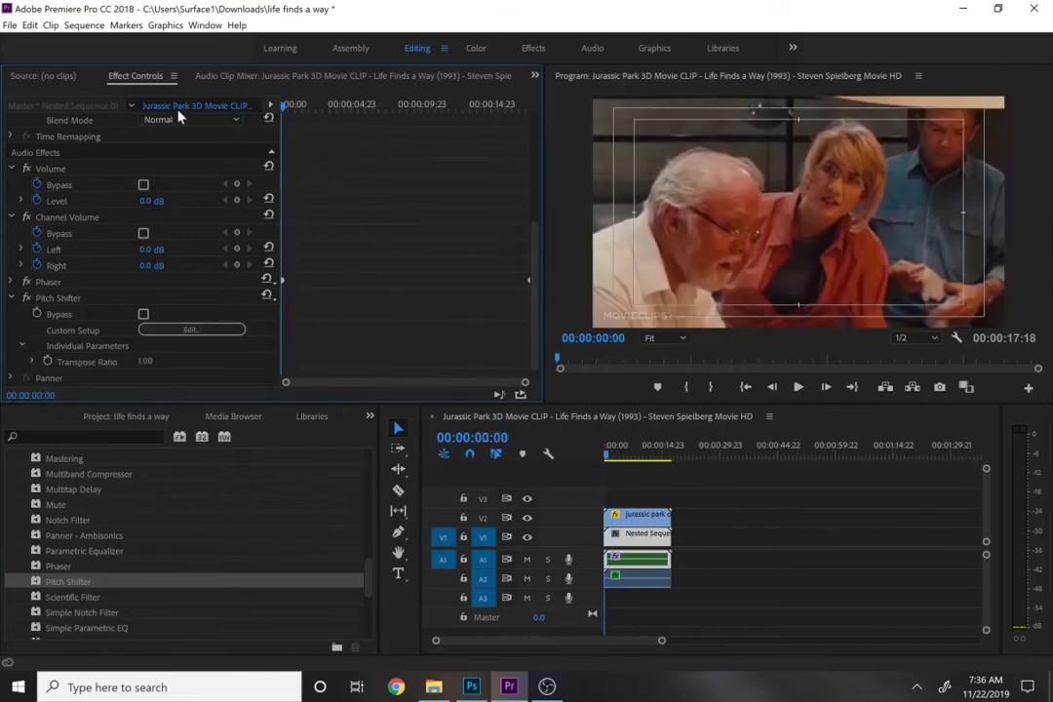
pyautogui.click(48, 360)
pyautogui.moveTo(356, 108); pyautogui.dragTo(545, 132)
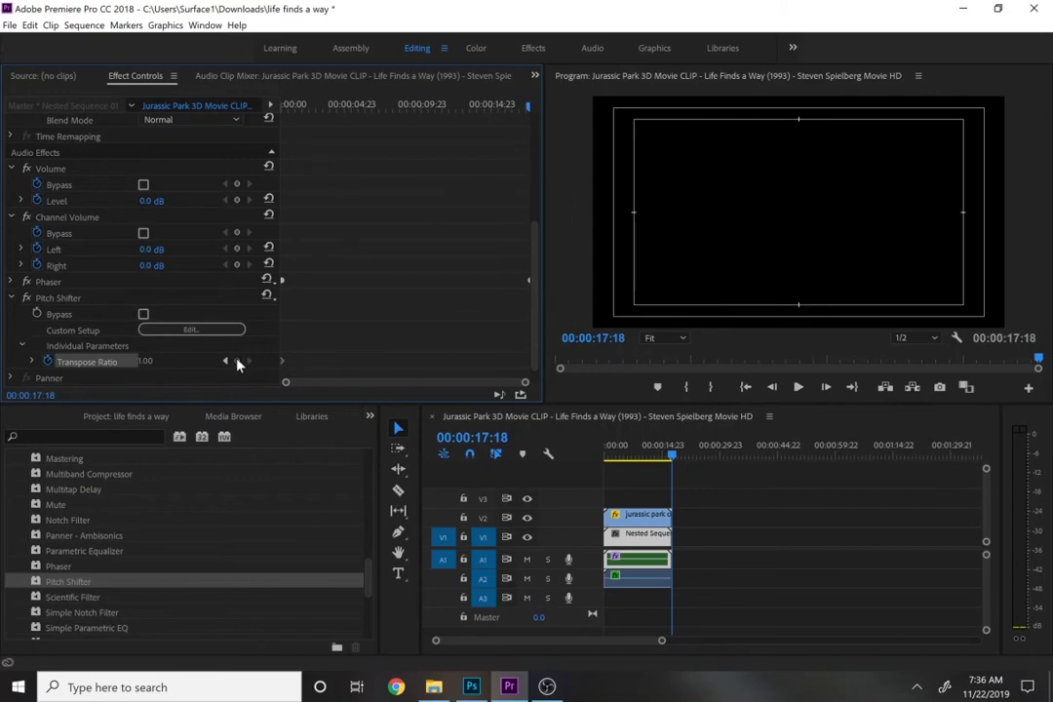
pyautogui.moveTo(533, 276); pyautogui.dragTo(534, 310)
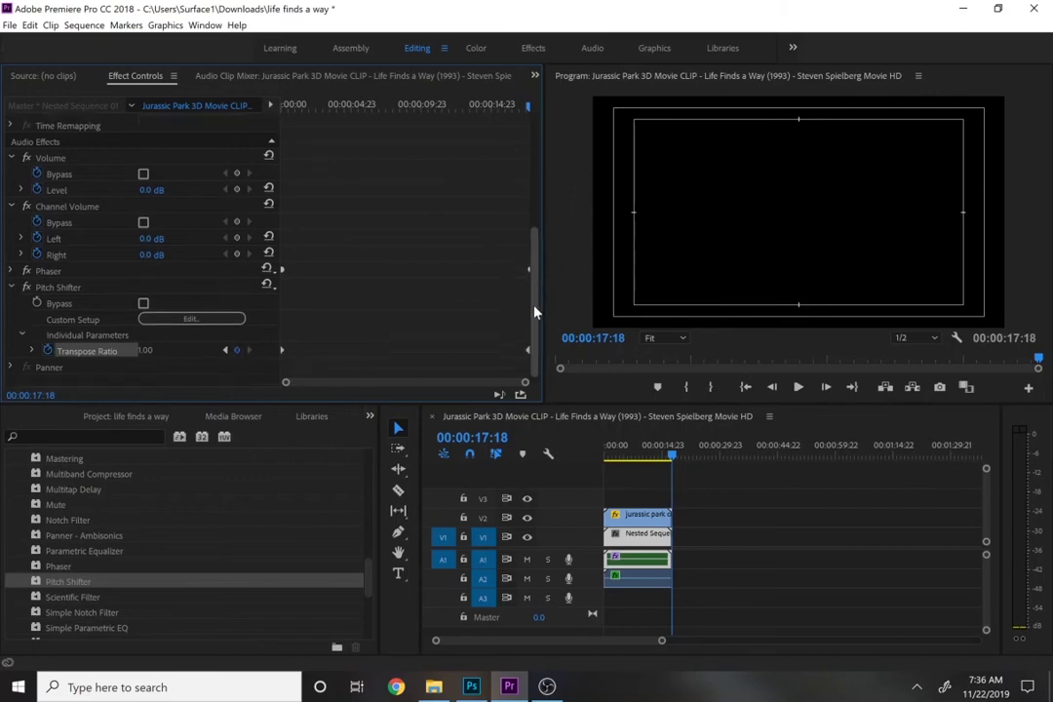
pyautogui.click(30, 346)
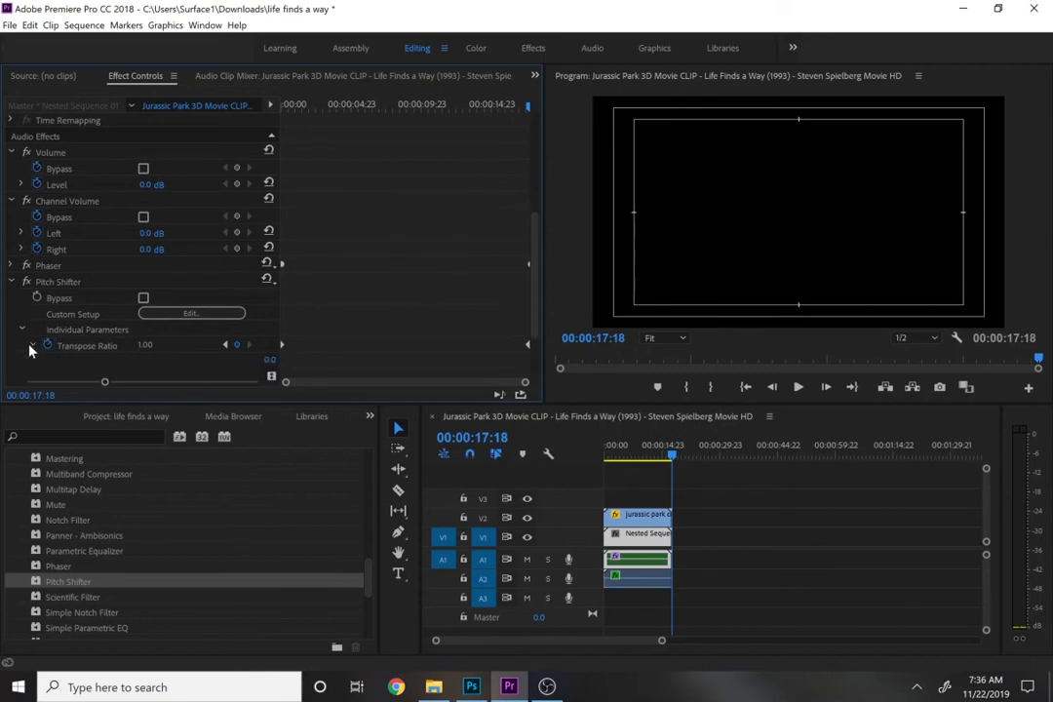
pyautogui.moveTo(138, 381); pyautogui.dragTo(152, 383)
pyautogui.press('space')
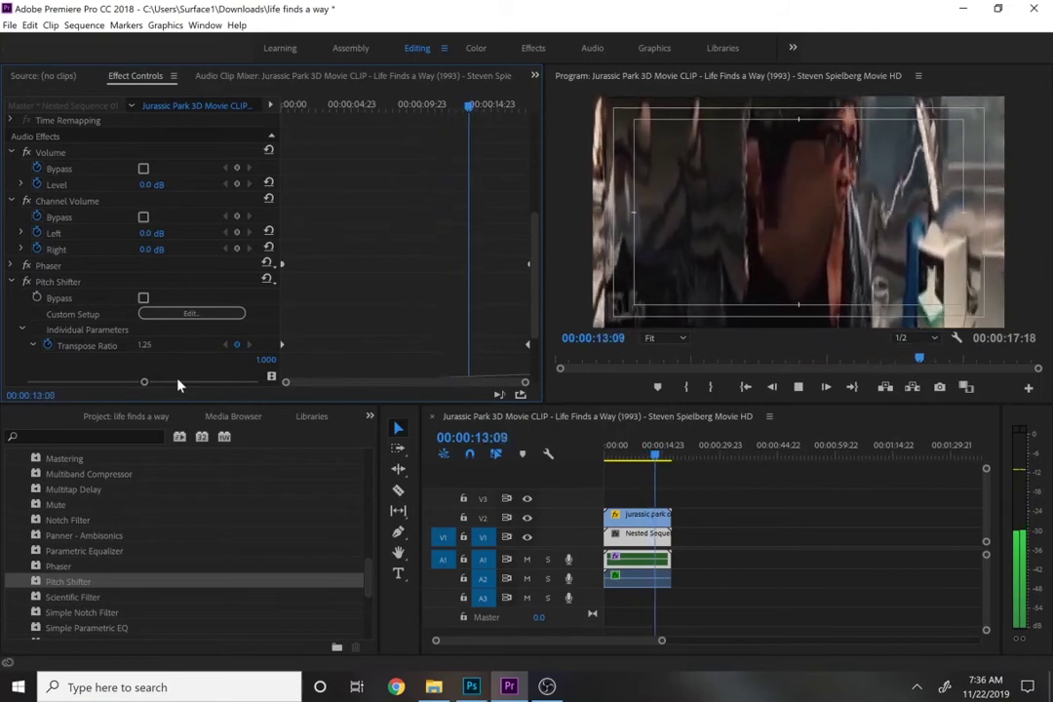
pyautogui.press('space')
pyautogui.moveTo(625, 453); pyautogui.dragTo(463, 429)
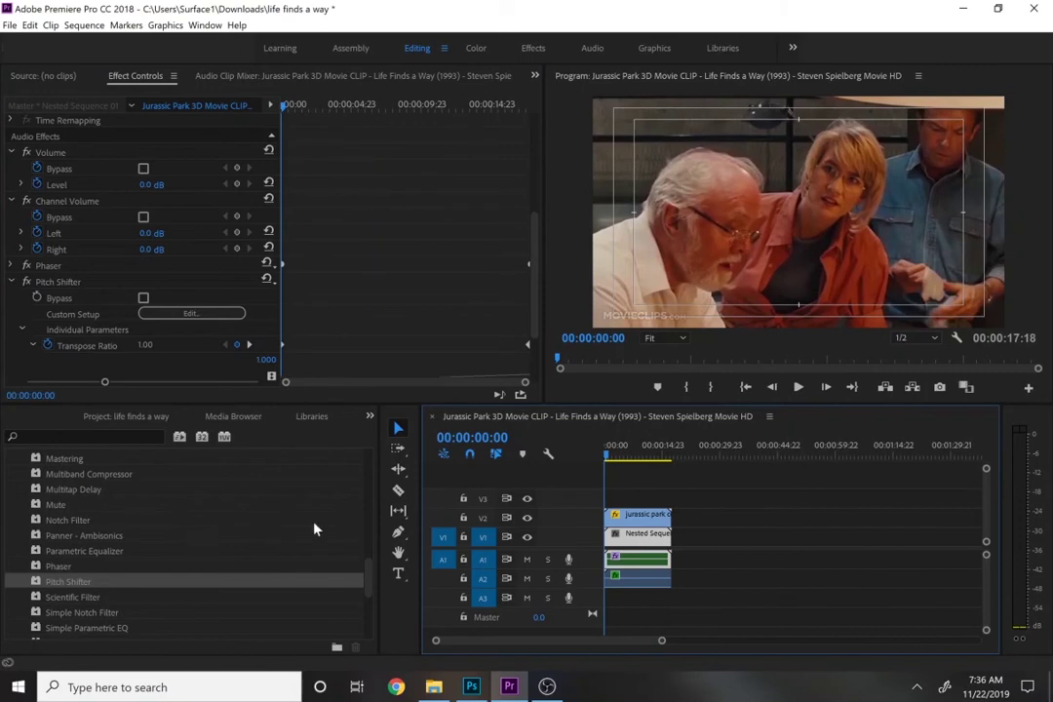
# Step: Select the A1 audio clip and preview the pitch change near the sequence end
pyautogui.moveTo(654, 611); pyautogui.dragTo(634, 570)
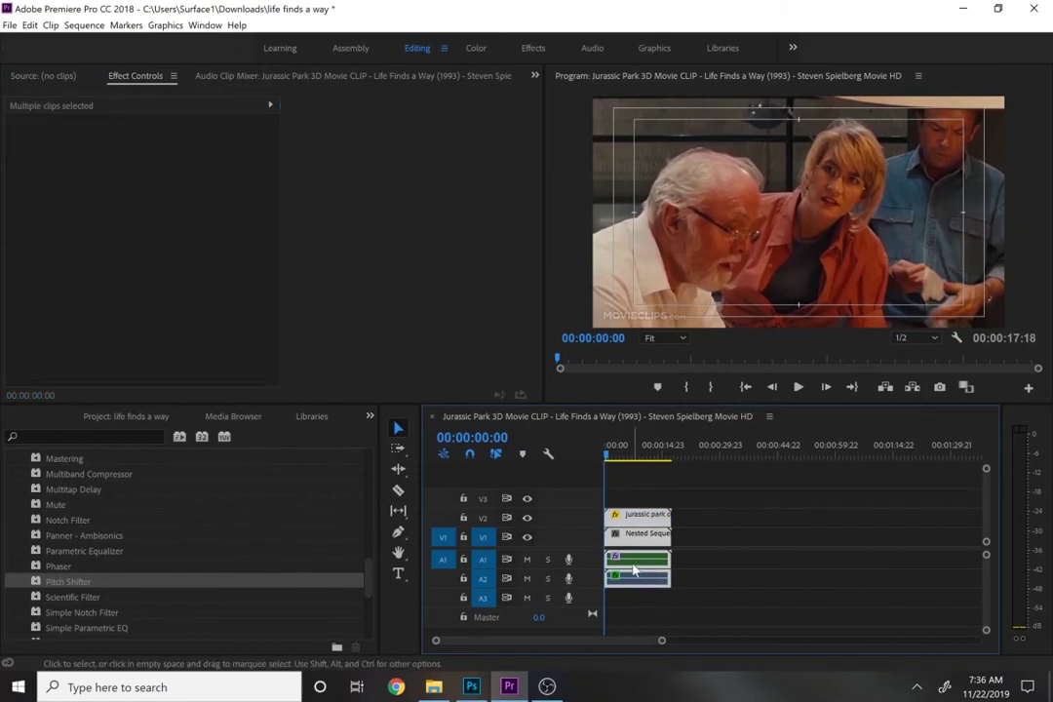
pyautogui.click(633, 568)
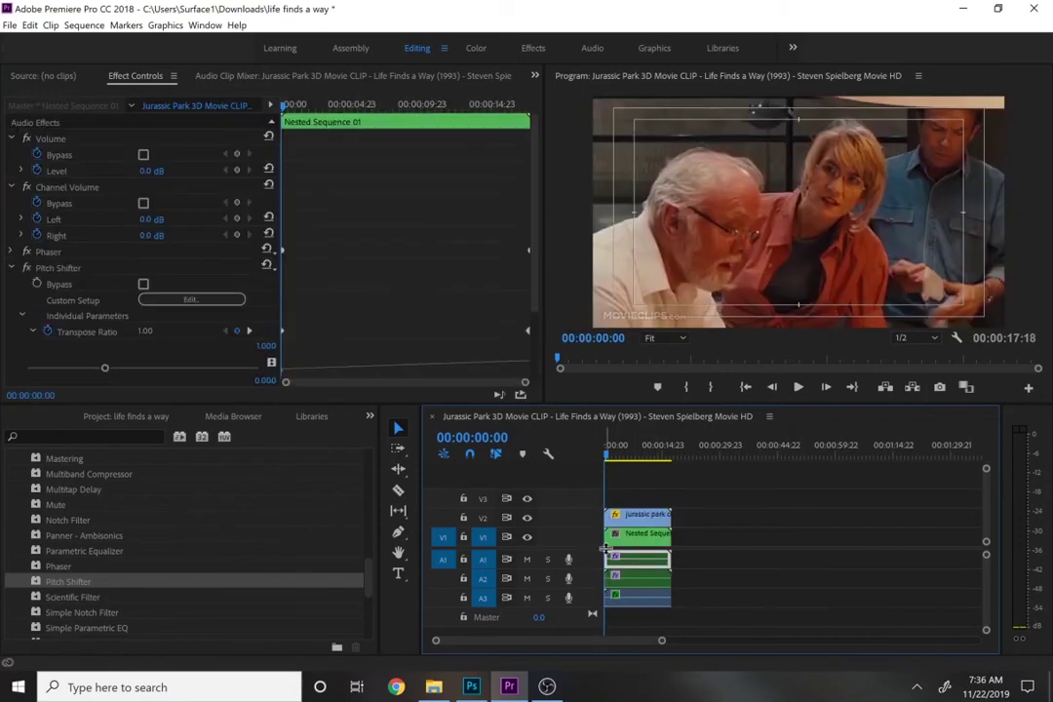
pyautogui.moveTo(640, 457); pyautogui.dragTo(665, 470)
pyautogui.press('space')
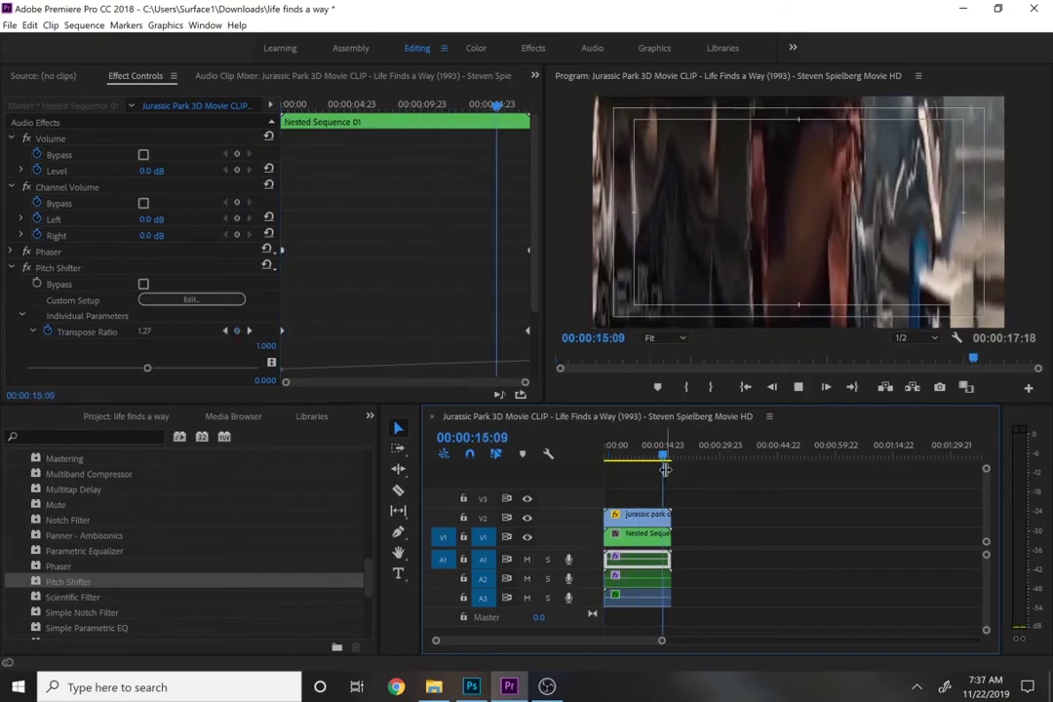
pyautogui.press('space')
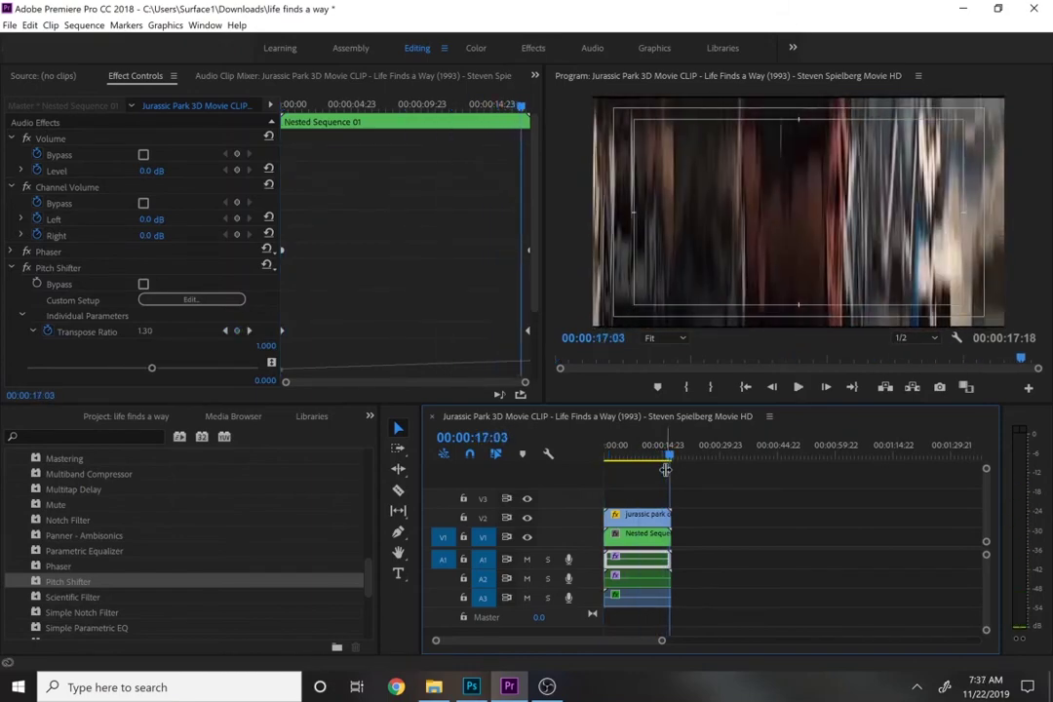
# Step: Trim the A1 clip's start to the playhead at 14:19 and apply Distortion to it
pyautogui.click(664, 455)
pyautogui.click(660, 456)
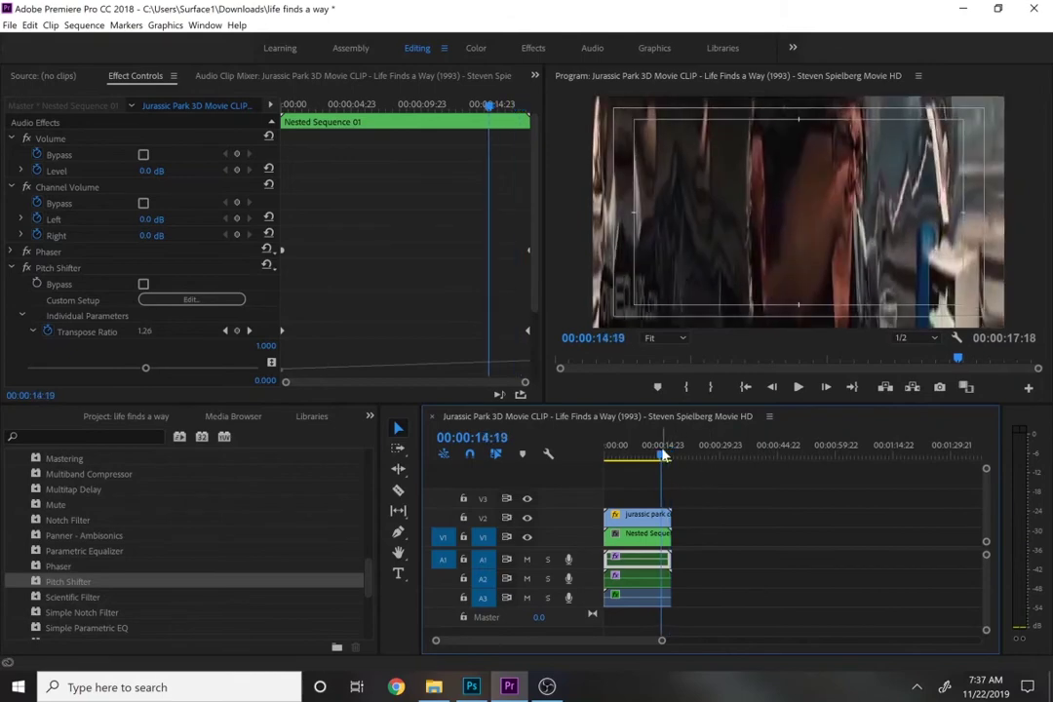
pyautogui.click(634, 577)
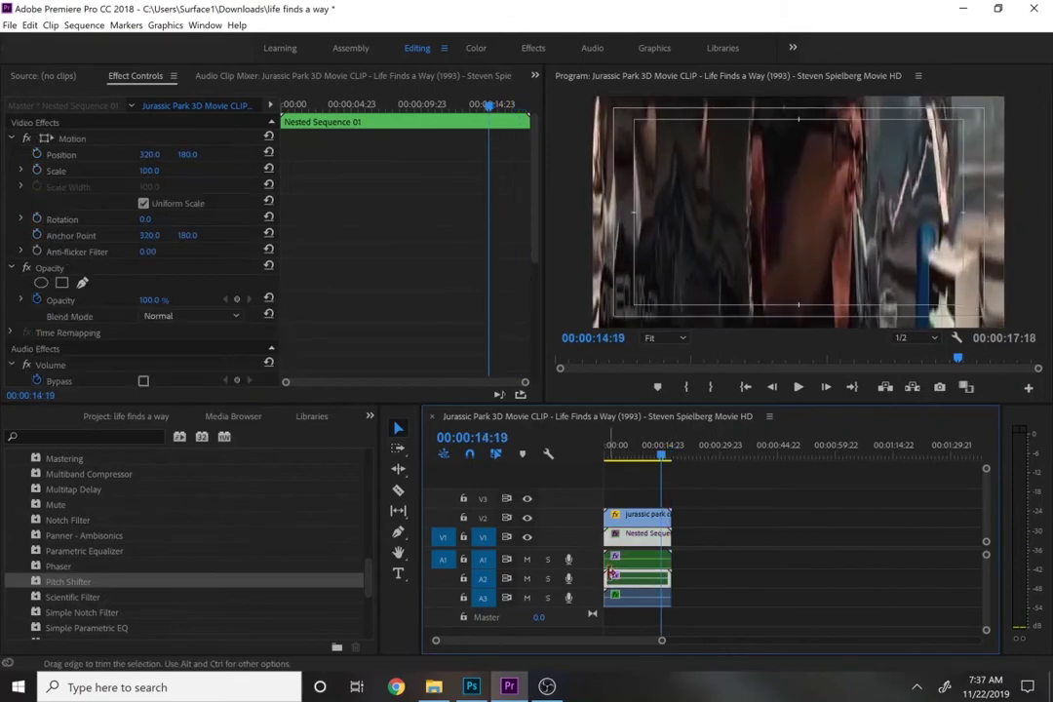
pyautogui.moveTo(610, 558); pyautogui.dragTo(667, 563)
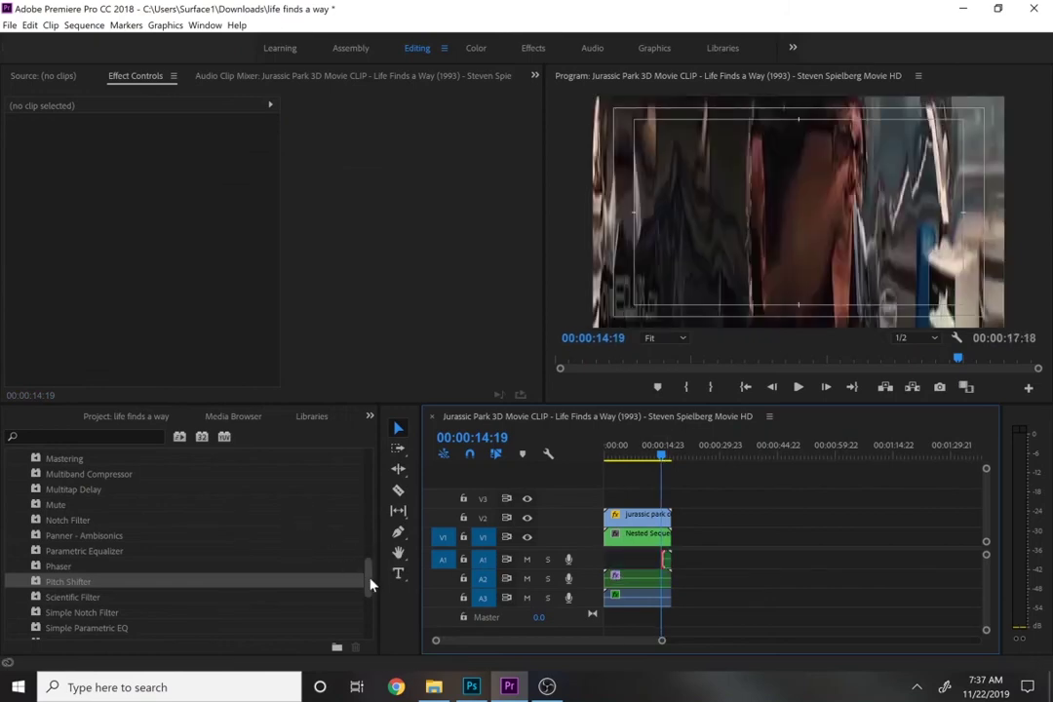
pyautogui.moveTo(366, 581); pyautogui.dragTo(363, 515)
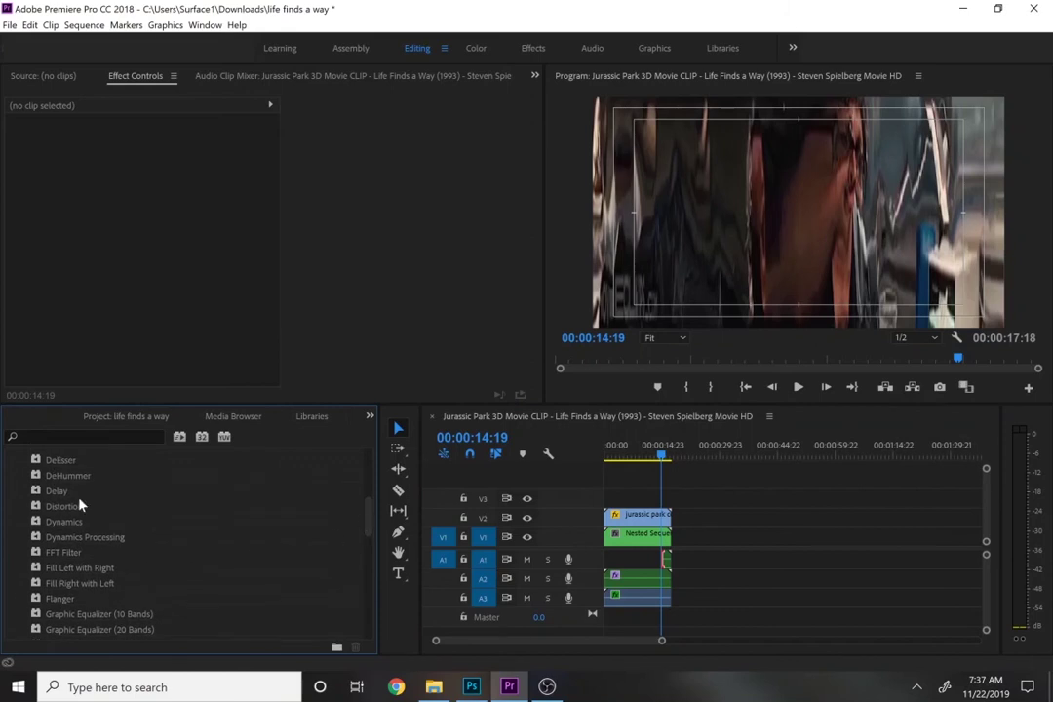
pyautogui.moveTo(70, 505); pyautogui.dragTo(666, 561)
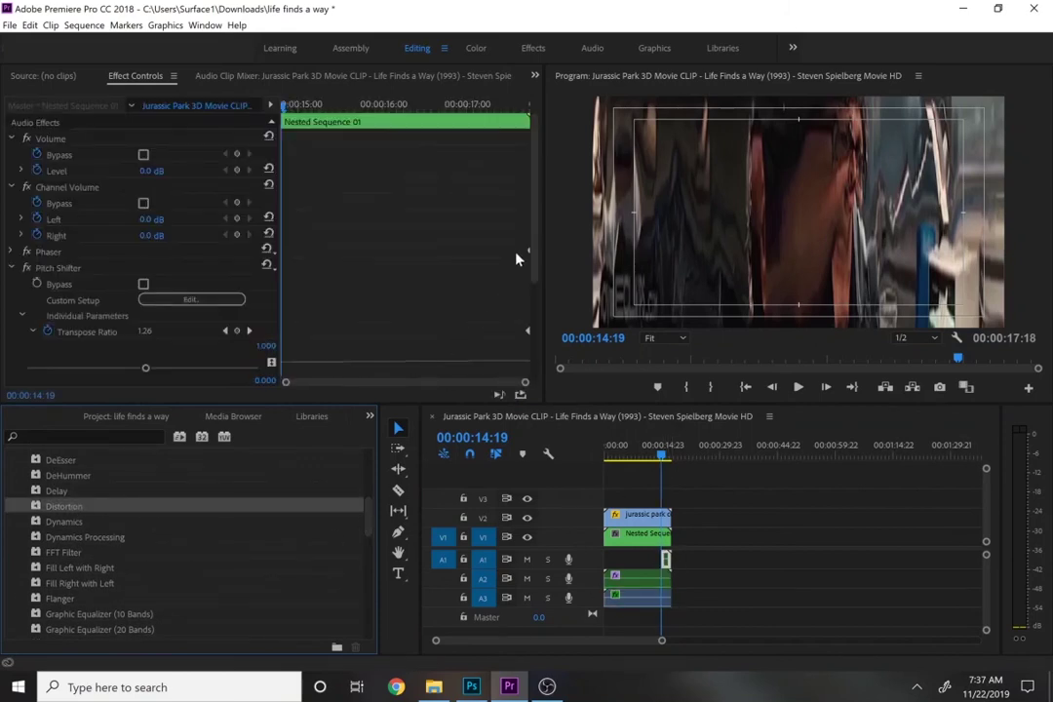
# Step: Give Distortion the Maximum Pain preset and play the sequence from 00:00
pyautogui.moveTo(533, 237); pyautogui.dragTo(538, 328)
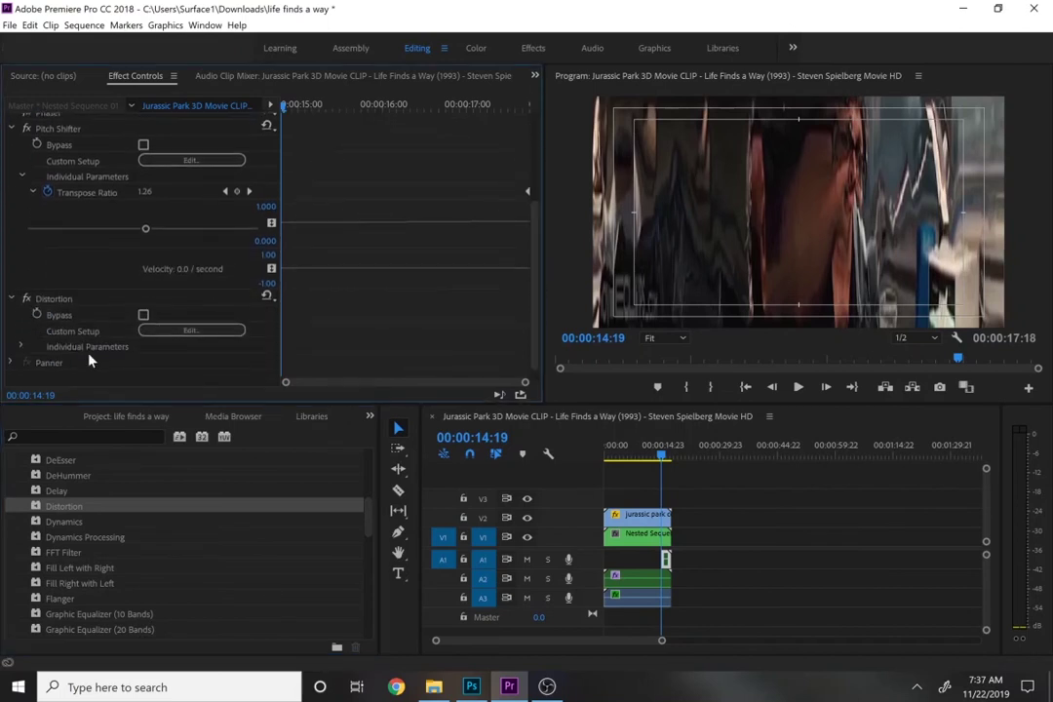
pyautogui.click(162, 330)
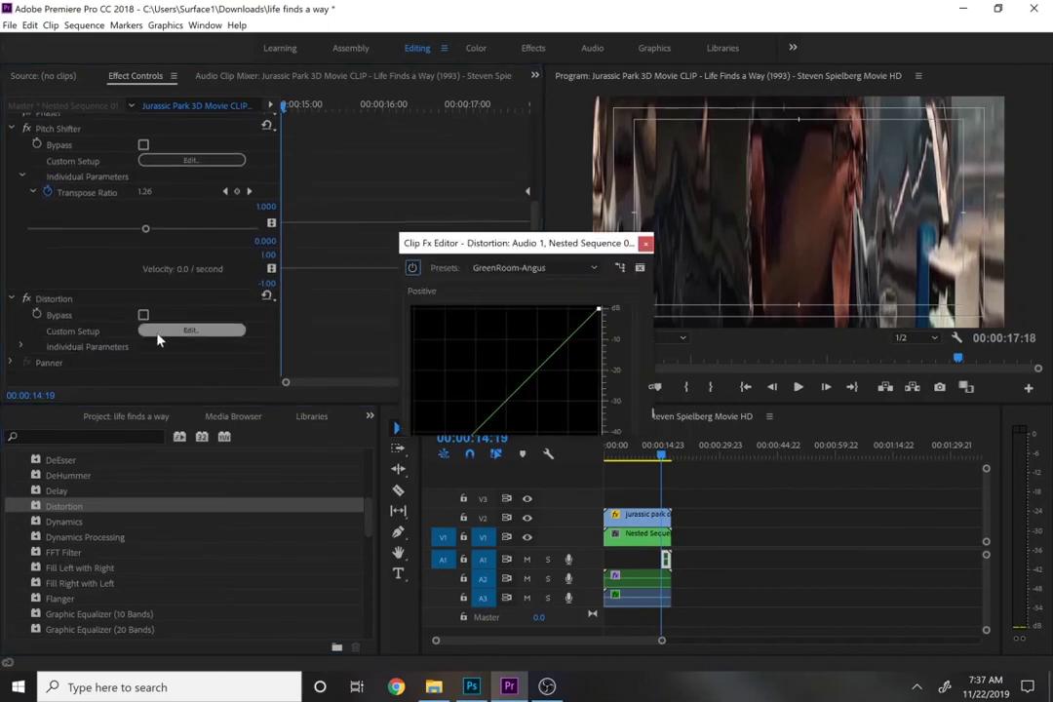
pyautogui.click(534, 269)
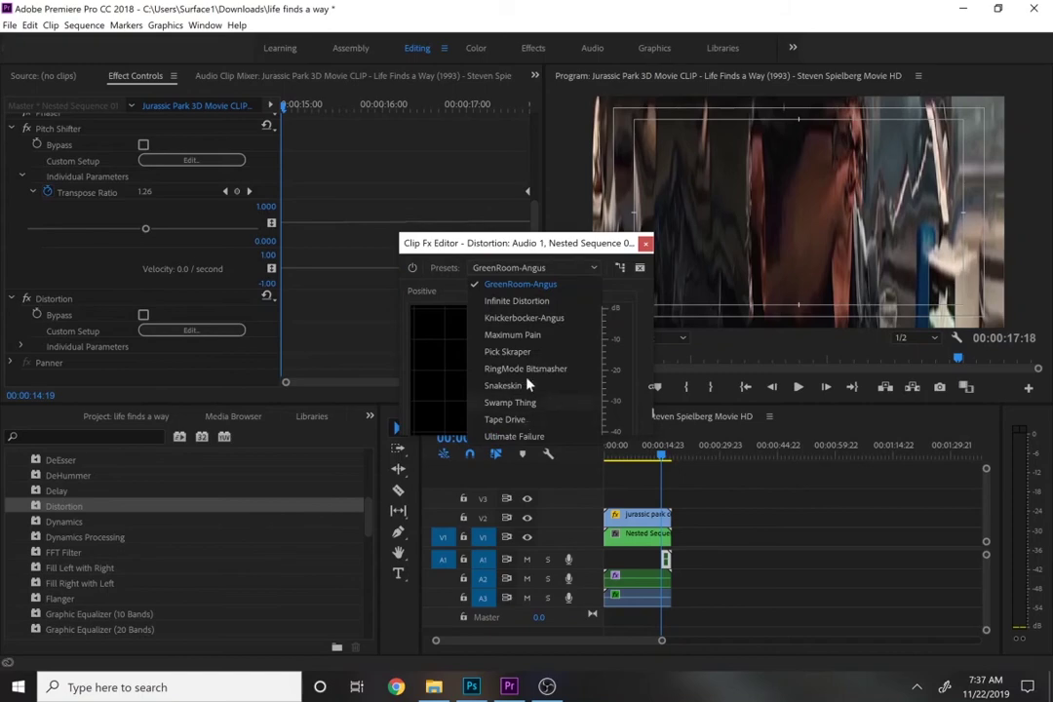
pyautogui.click(511, 334)
pyautogui.click(645, 243)
pyautogui.moveTo(661, 454); pyautogui.dragTo(573, 456)
pyautogui.press('space')
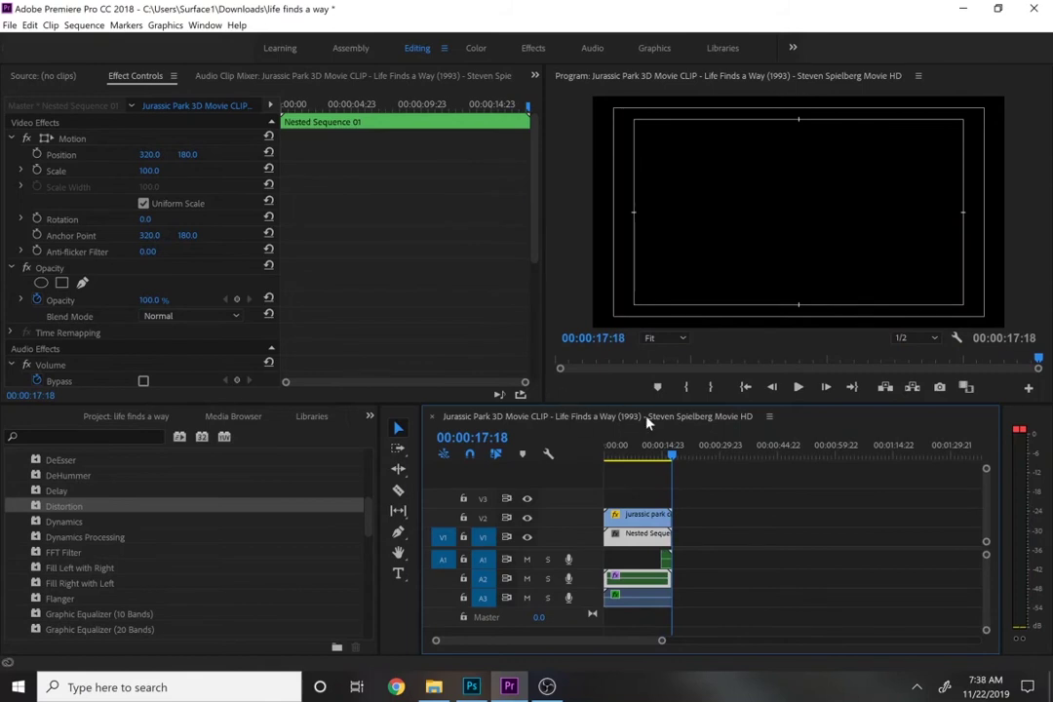
# Step: Razor-cut the Nested Sequence 01 clip near its end at about 00:00:16:09
pyautogui.press('c')
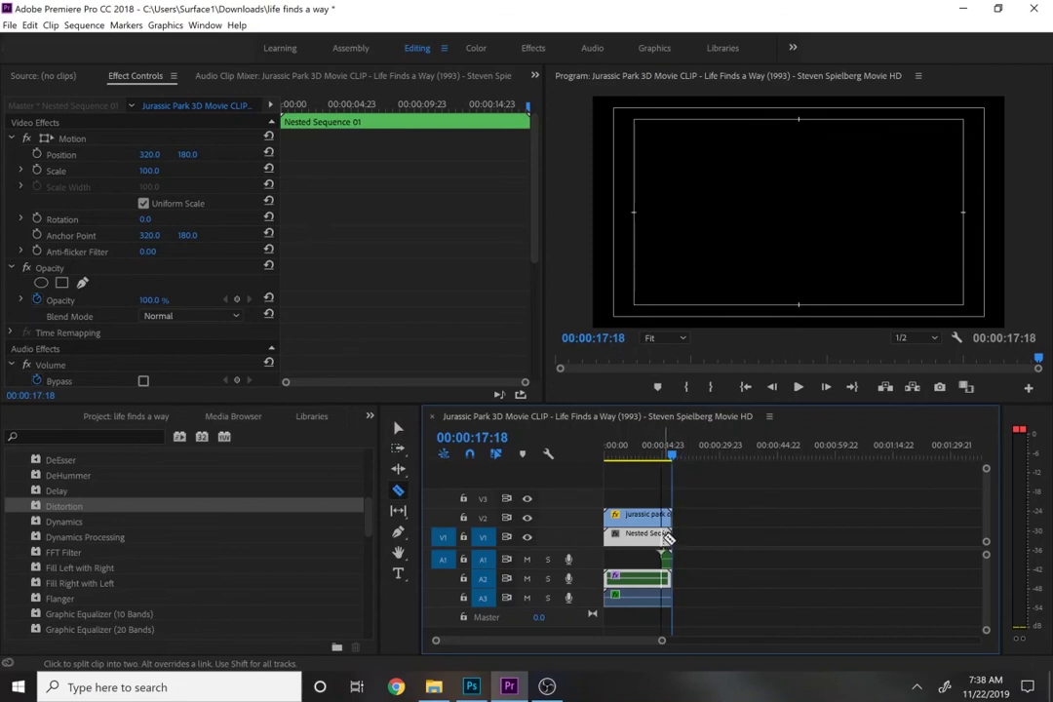
pyautogui.click(666, 538)
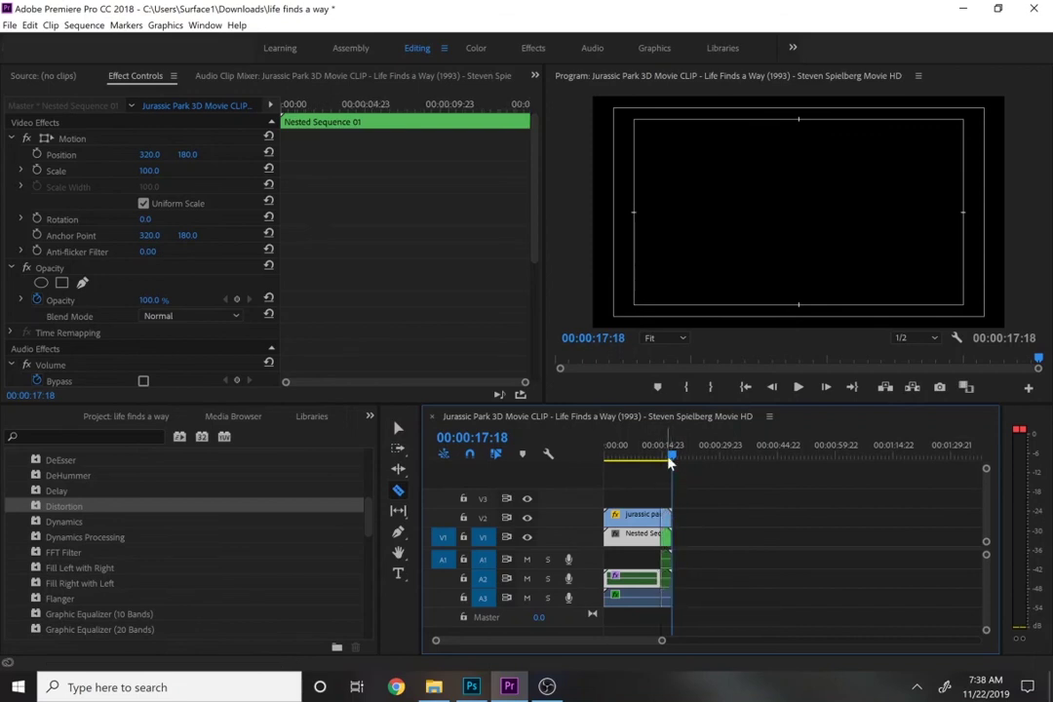
pyautogui.press('v')
pyautogui.moveTo(670, 459); pyautogui.dragTo(666, 458)
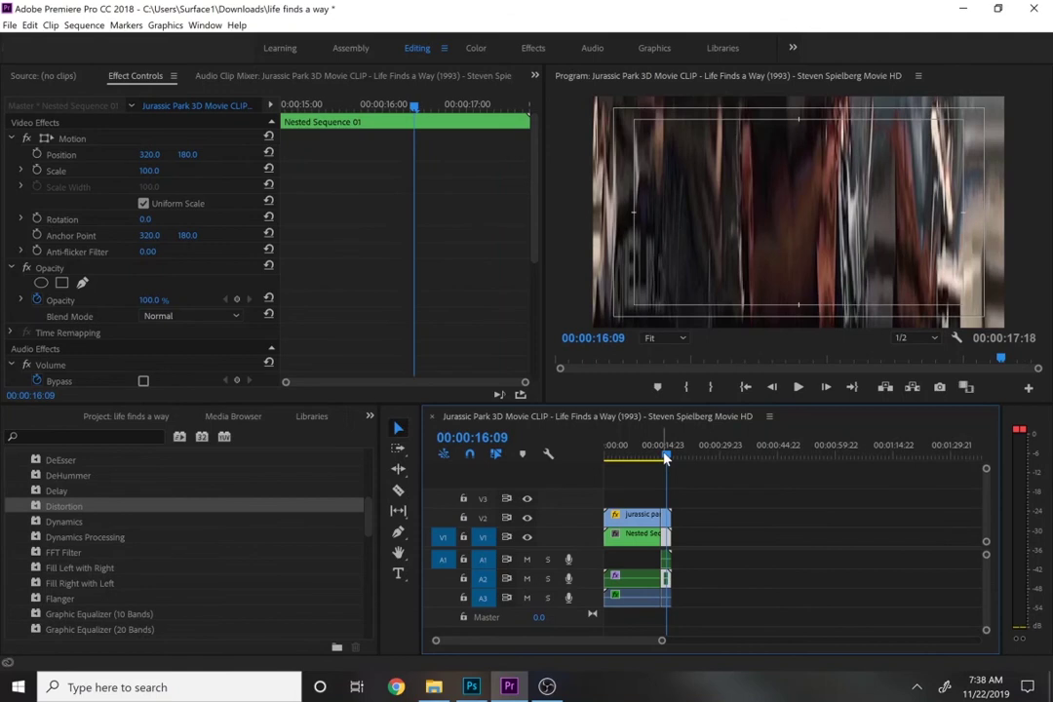
pyautogui.doubleClick(665, 596)
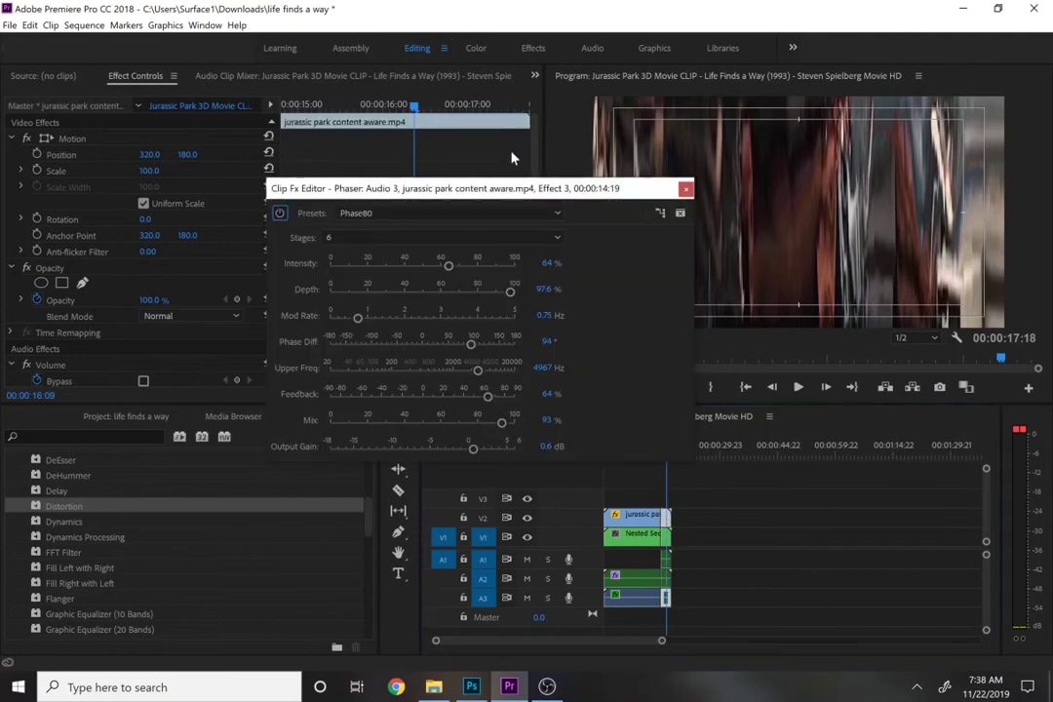
pyautogui.click(685, 186)
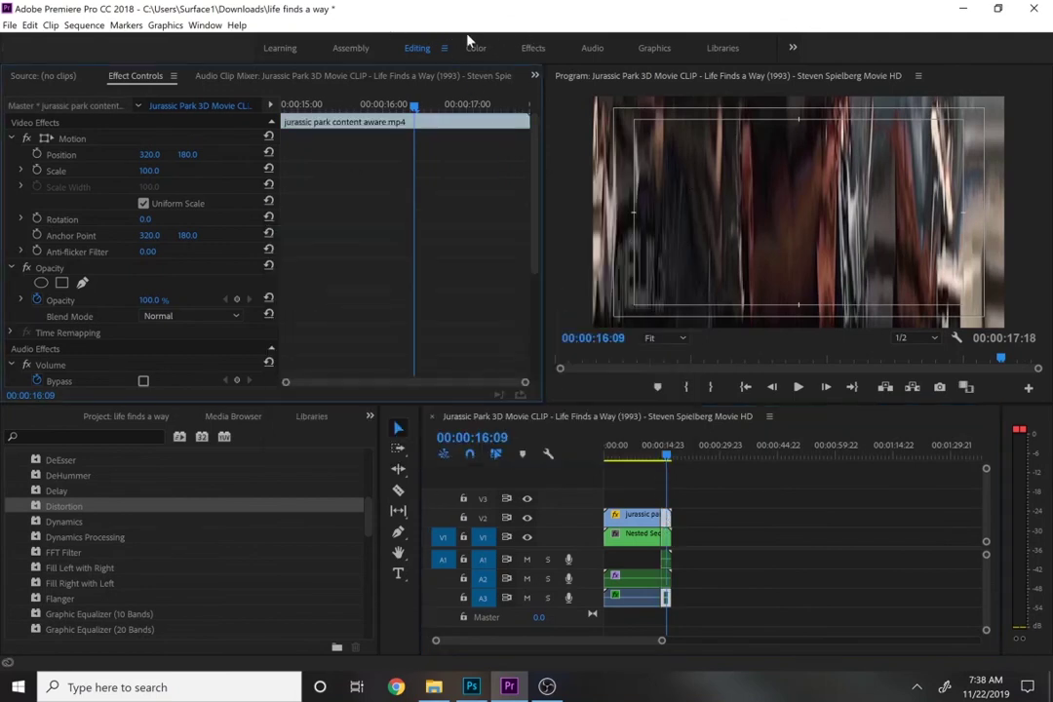
# Step: Raise the red channel in Lumetri RGB Curves to tint the clip red, then preview
pyautogui.click(204, 26)
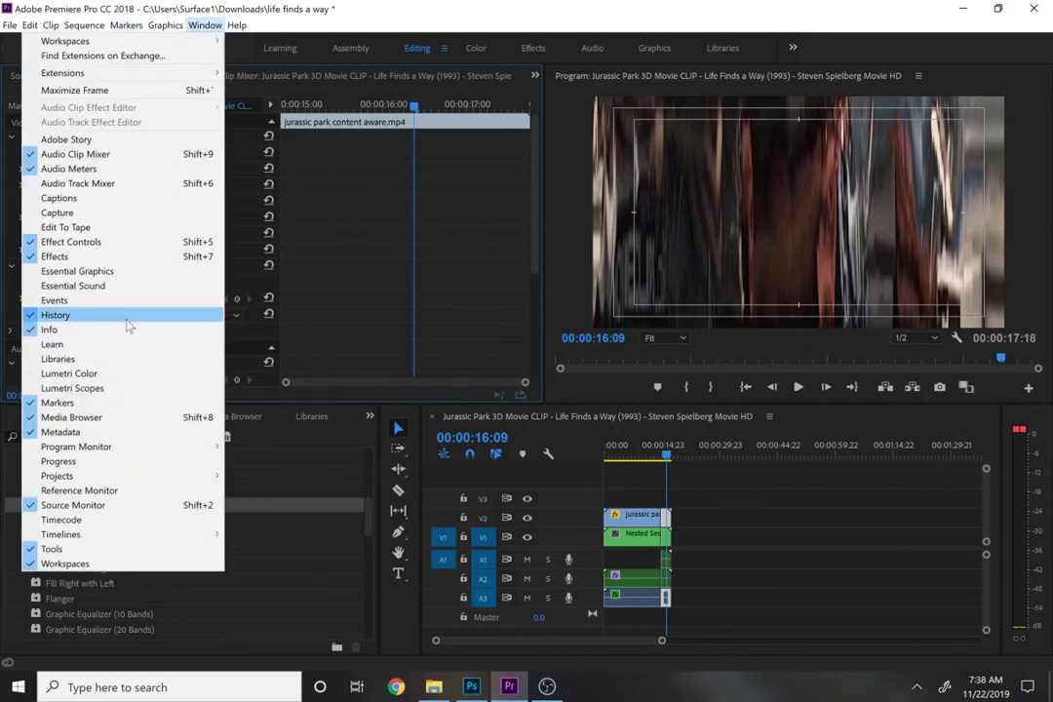
pyautogui.click(70, 373)
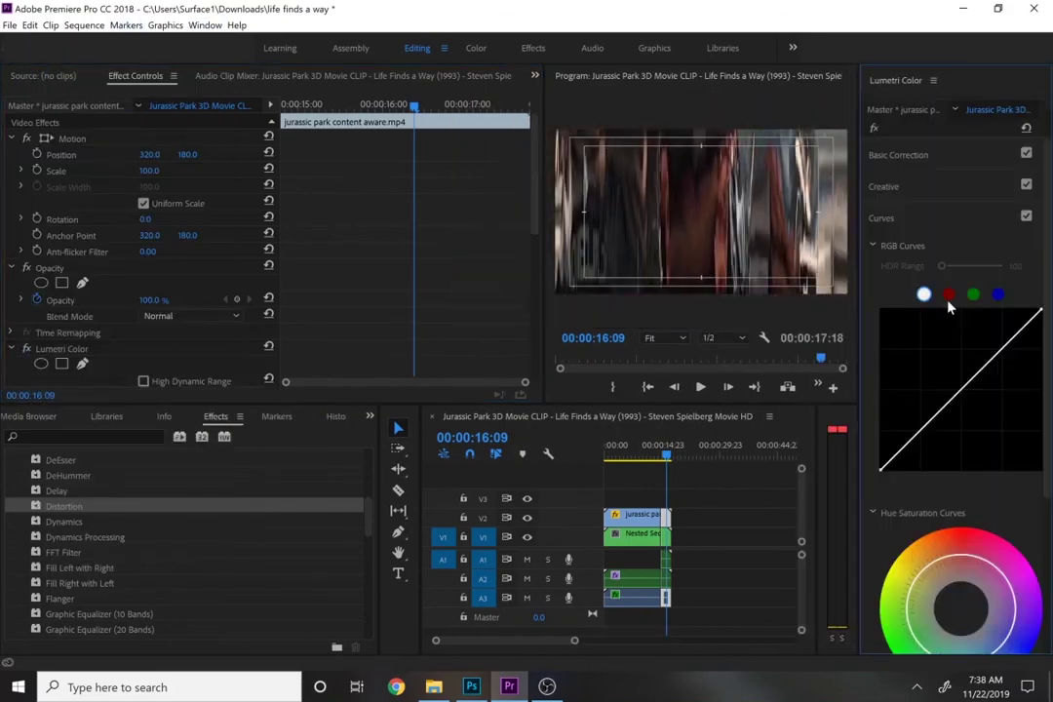
pyautogui.click(948, 294)
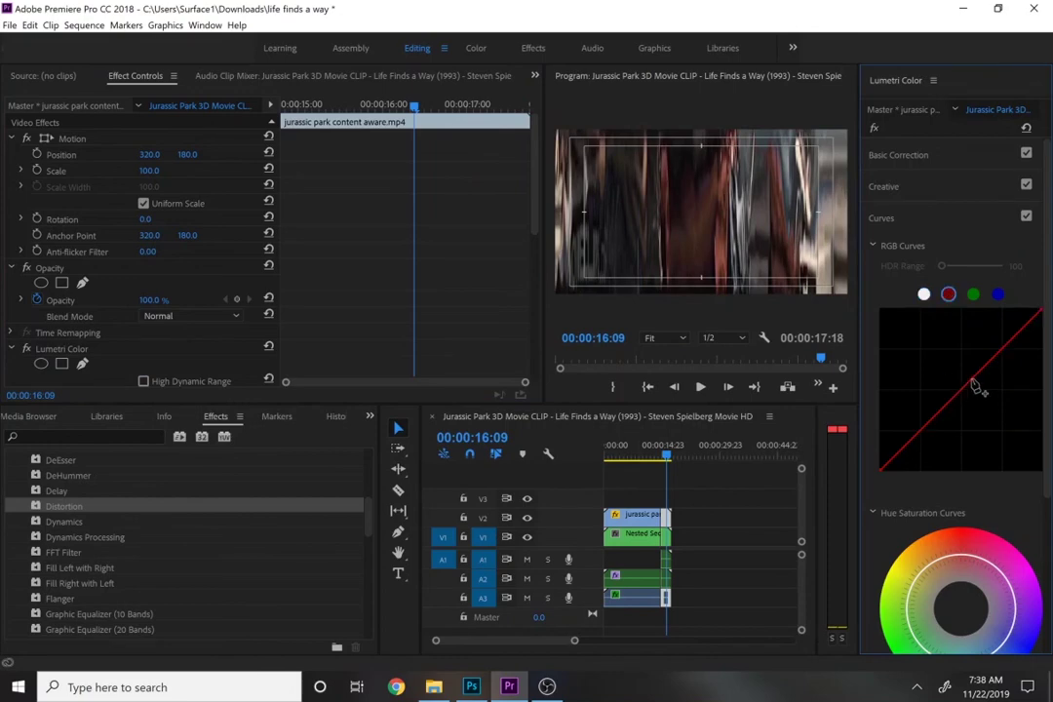
pyautogui.moveTo(975, 385); pyautogui.dragTo(887, 324)
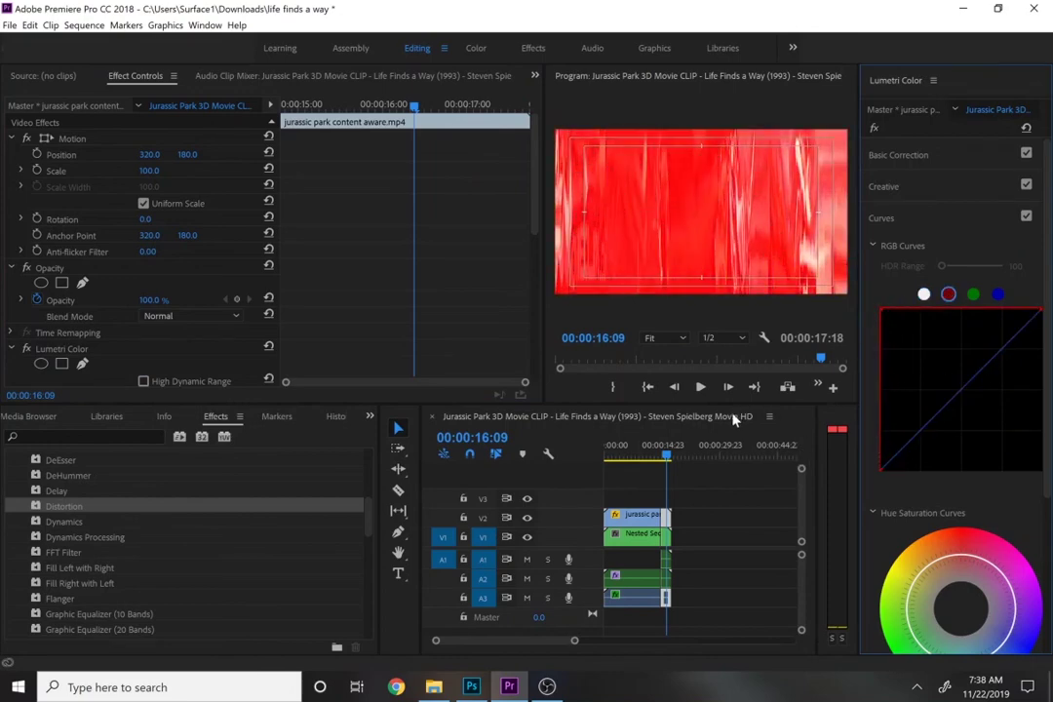
pyautogui.press('space')
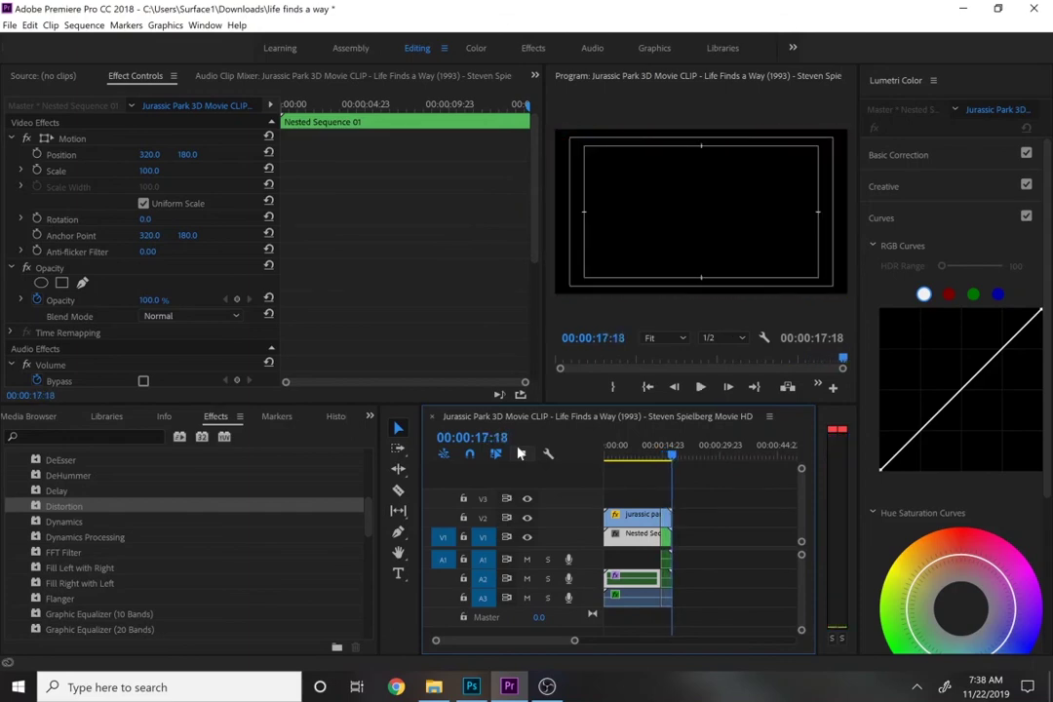
pyautogui.press('space')
pyautogui.press('space')
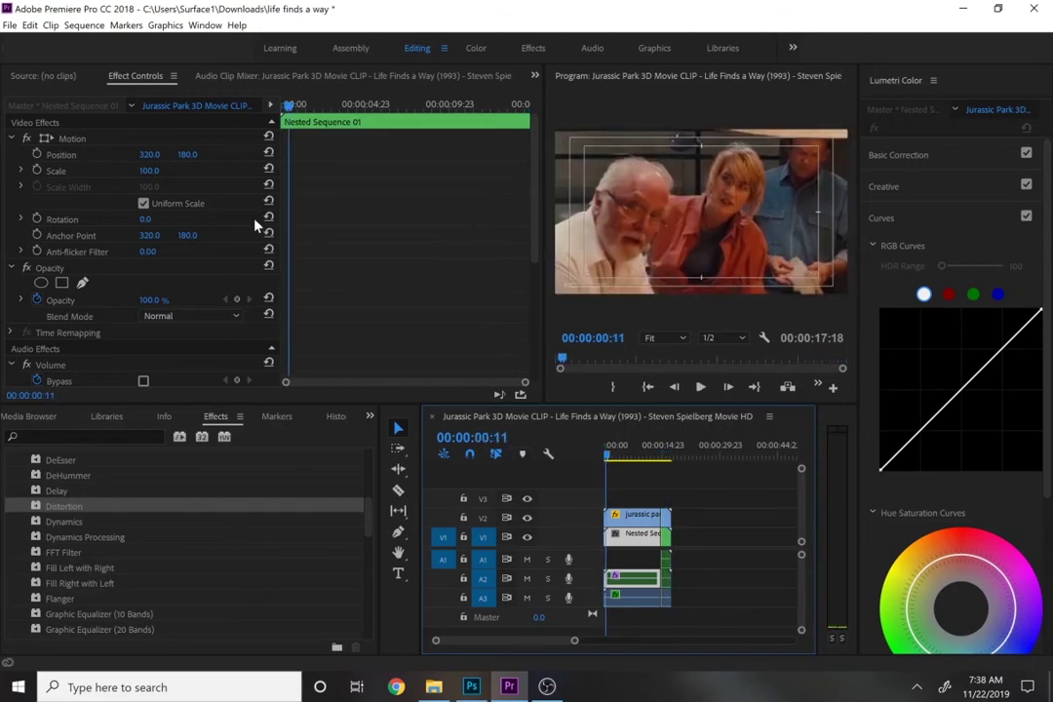
# Step: Open the Export Settings dialog via File > Export > Media for the finished sequence
pyautogui.click(6, 25)
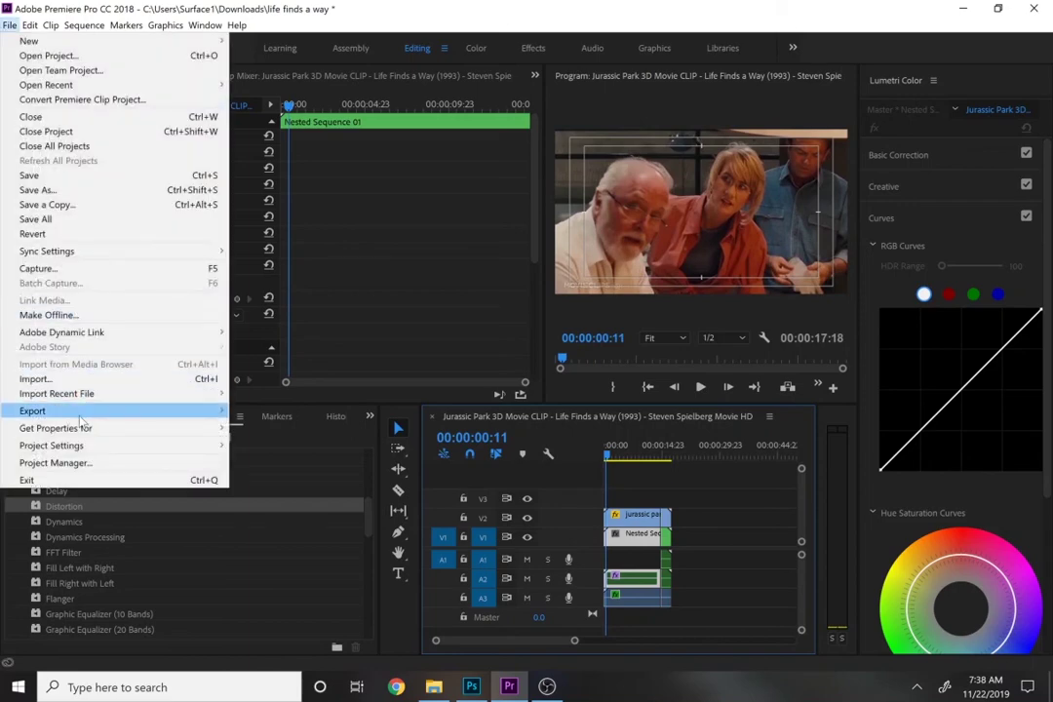
pyautogui.moveTo(191, 416)
pyautogui.click(256, 410)
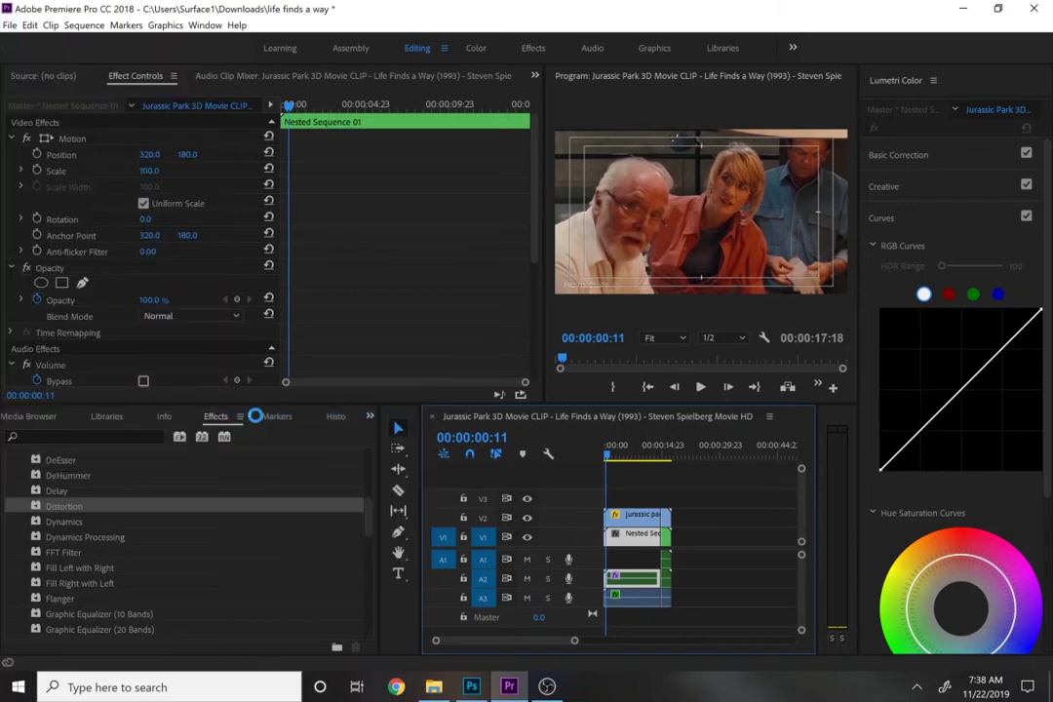